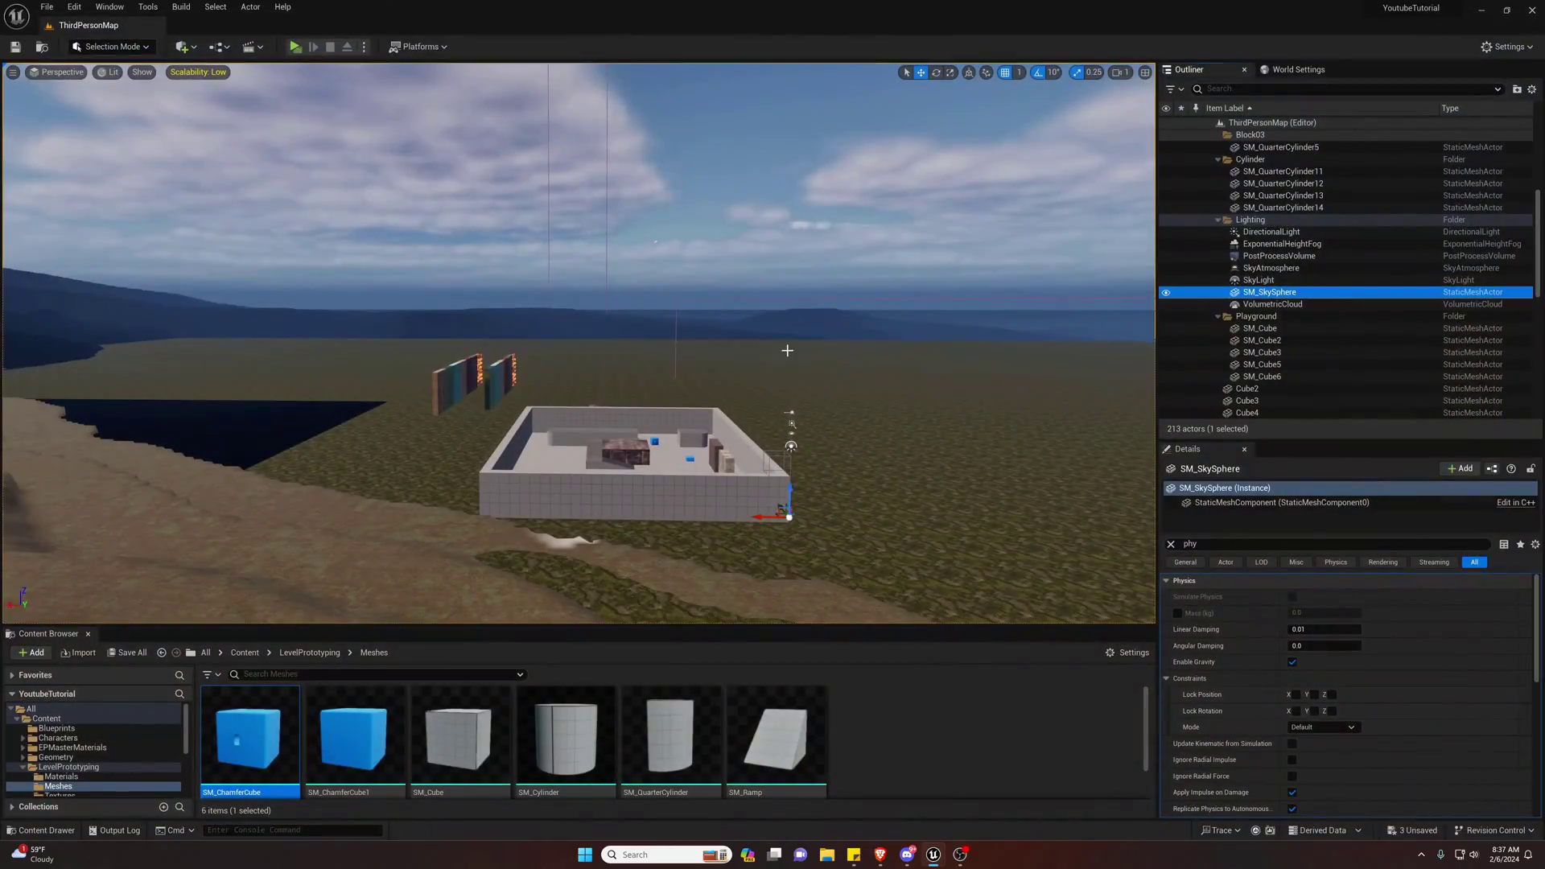
Select the reddish wood-textured block inside the arena and move it back through the perimeter wall behind it.
scroll(816, 354, up, 5)
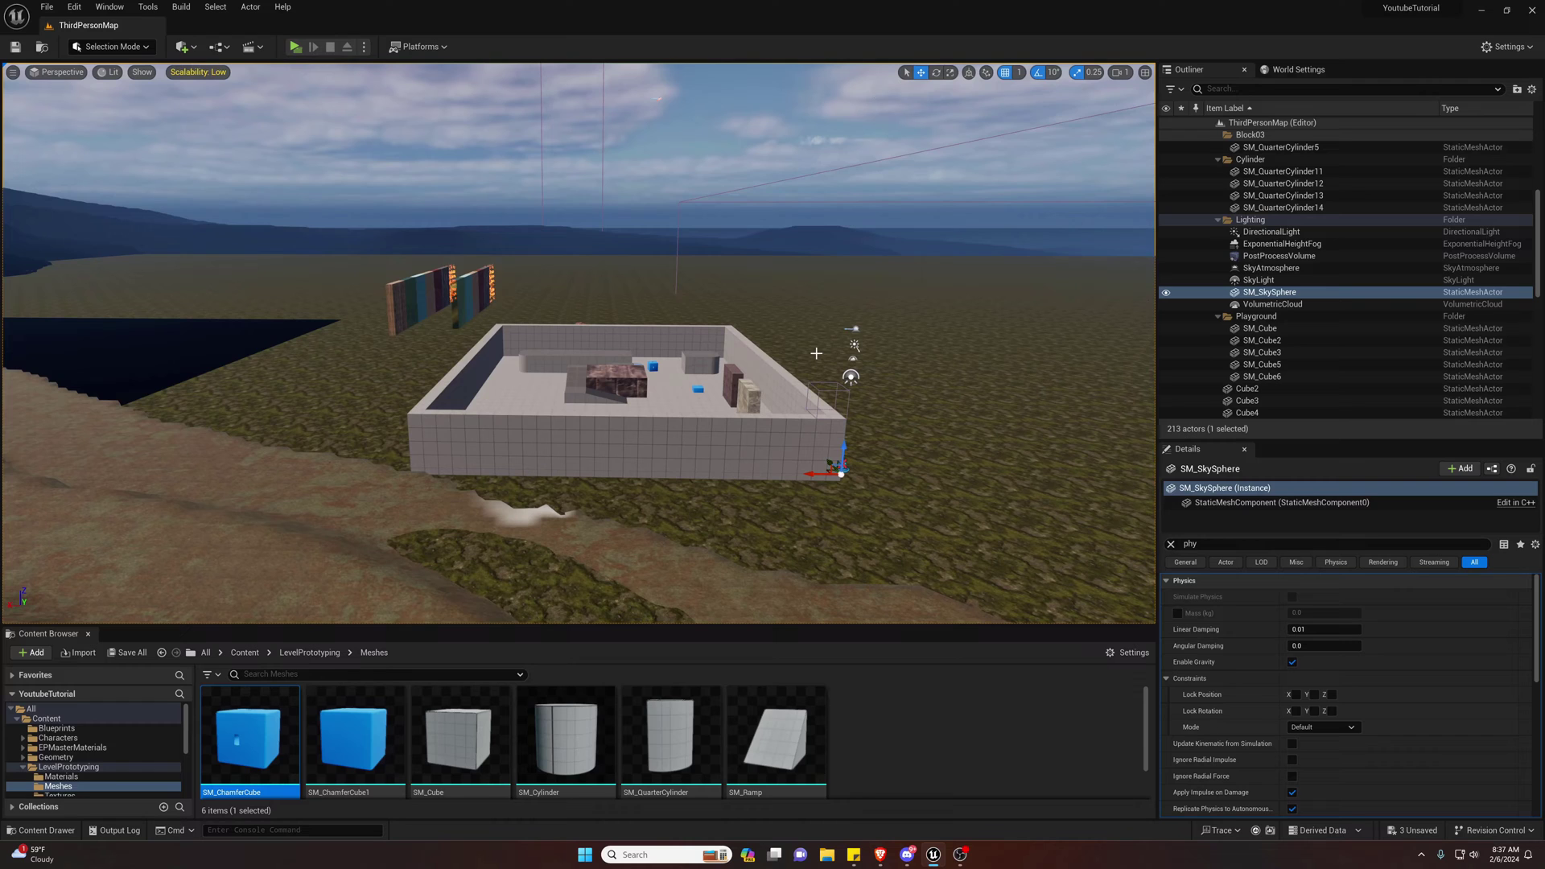
key(w)
right_drag(804, 340, 1034, 409)
key(s)
key(s)
key(a)
key(a)
key(w)
key(s)
click(581, 352)
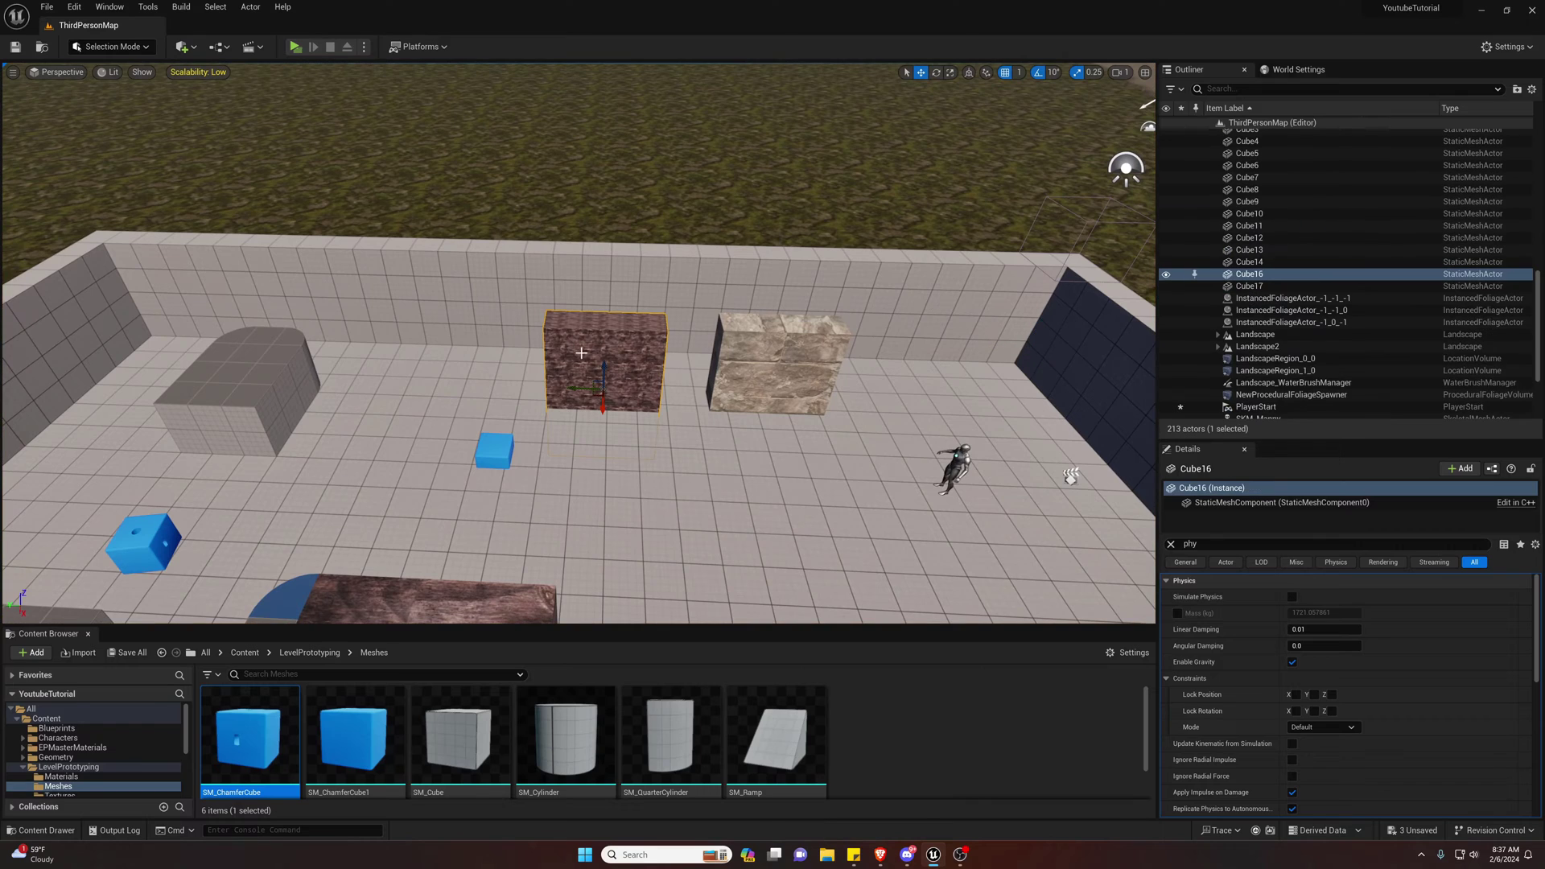
scroll(581, 352, up, 8)
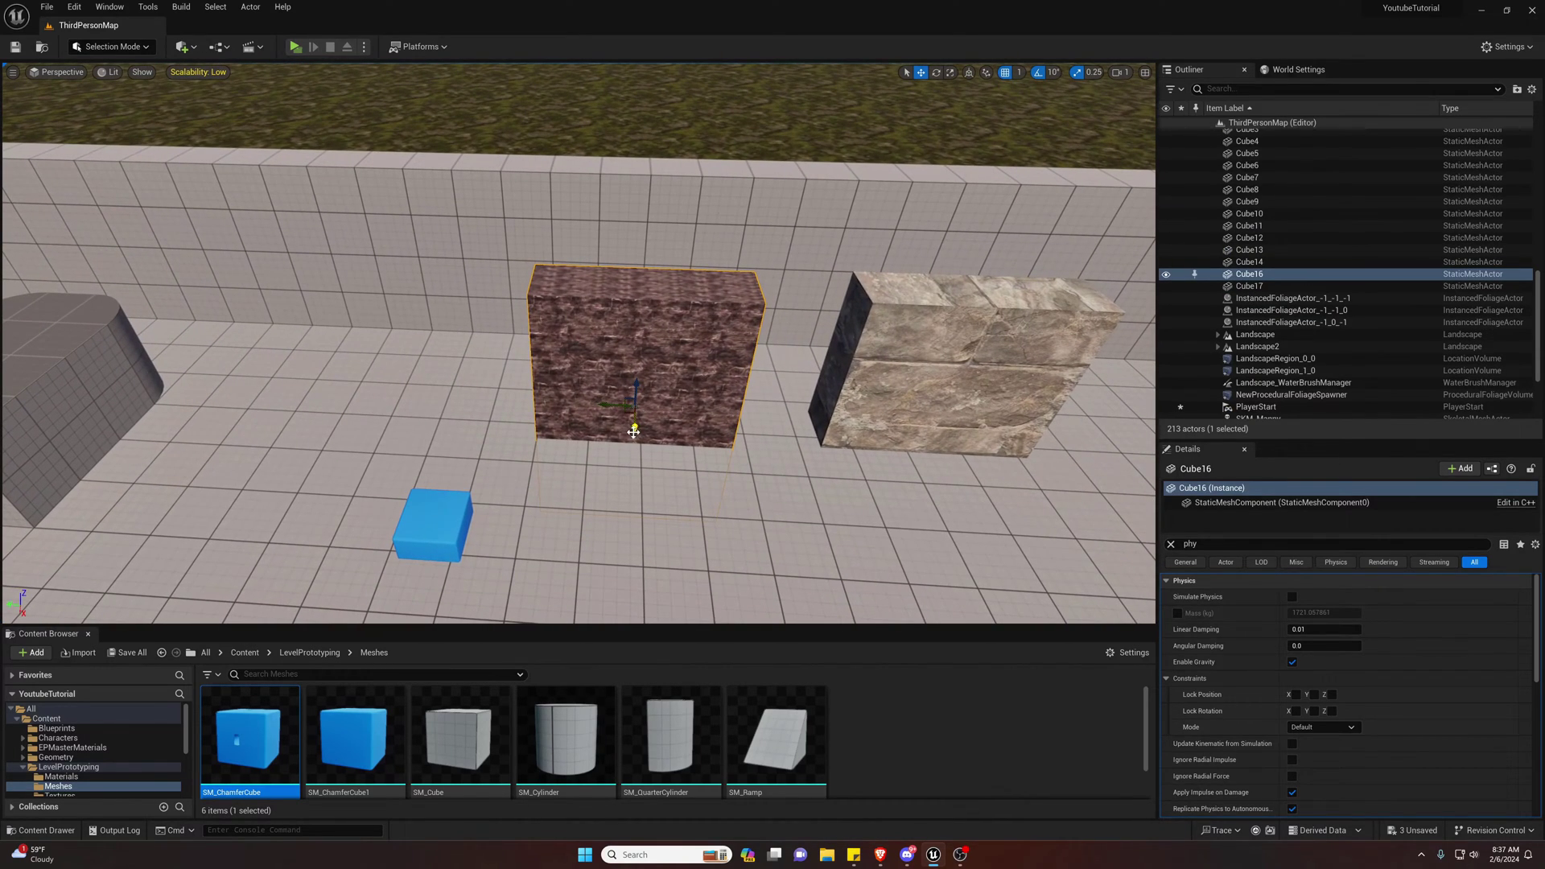
drag(631, 407, 659, 310)
right_drag(659, 310, 813, 249)
key(a)
key(a)
right_drag(685, 363, 905, 360)
key(w)
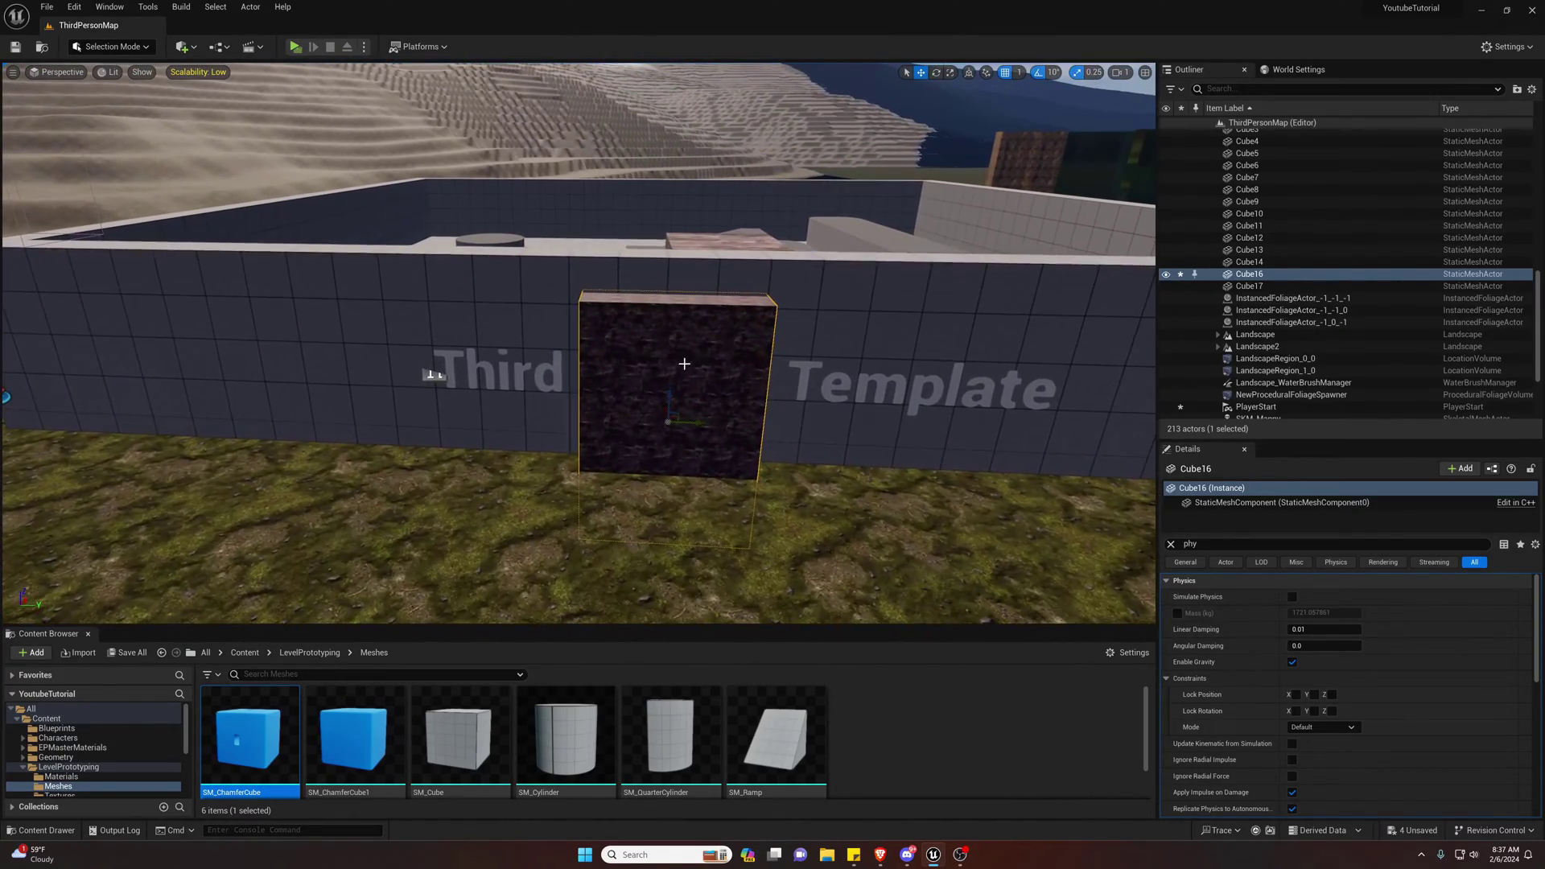
Raise the wood block out of the ground until it stands above the perimeter wall.
double_click(667, 413)
right_drag(666, 424, 515, 431)
key(d)
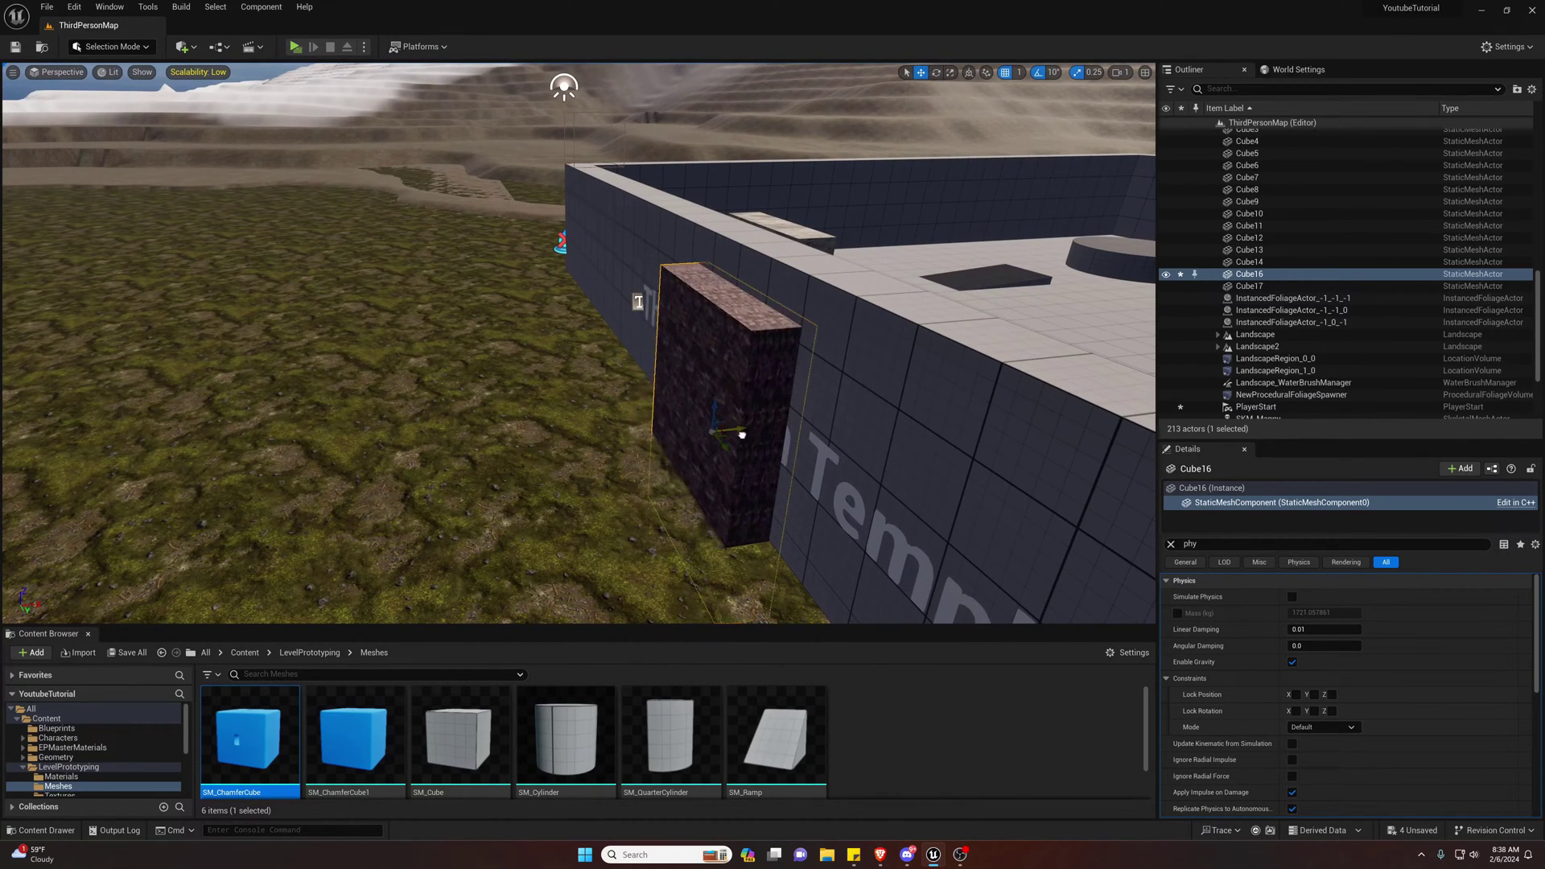
drag(742, 434, 737, 319)
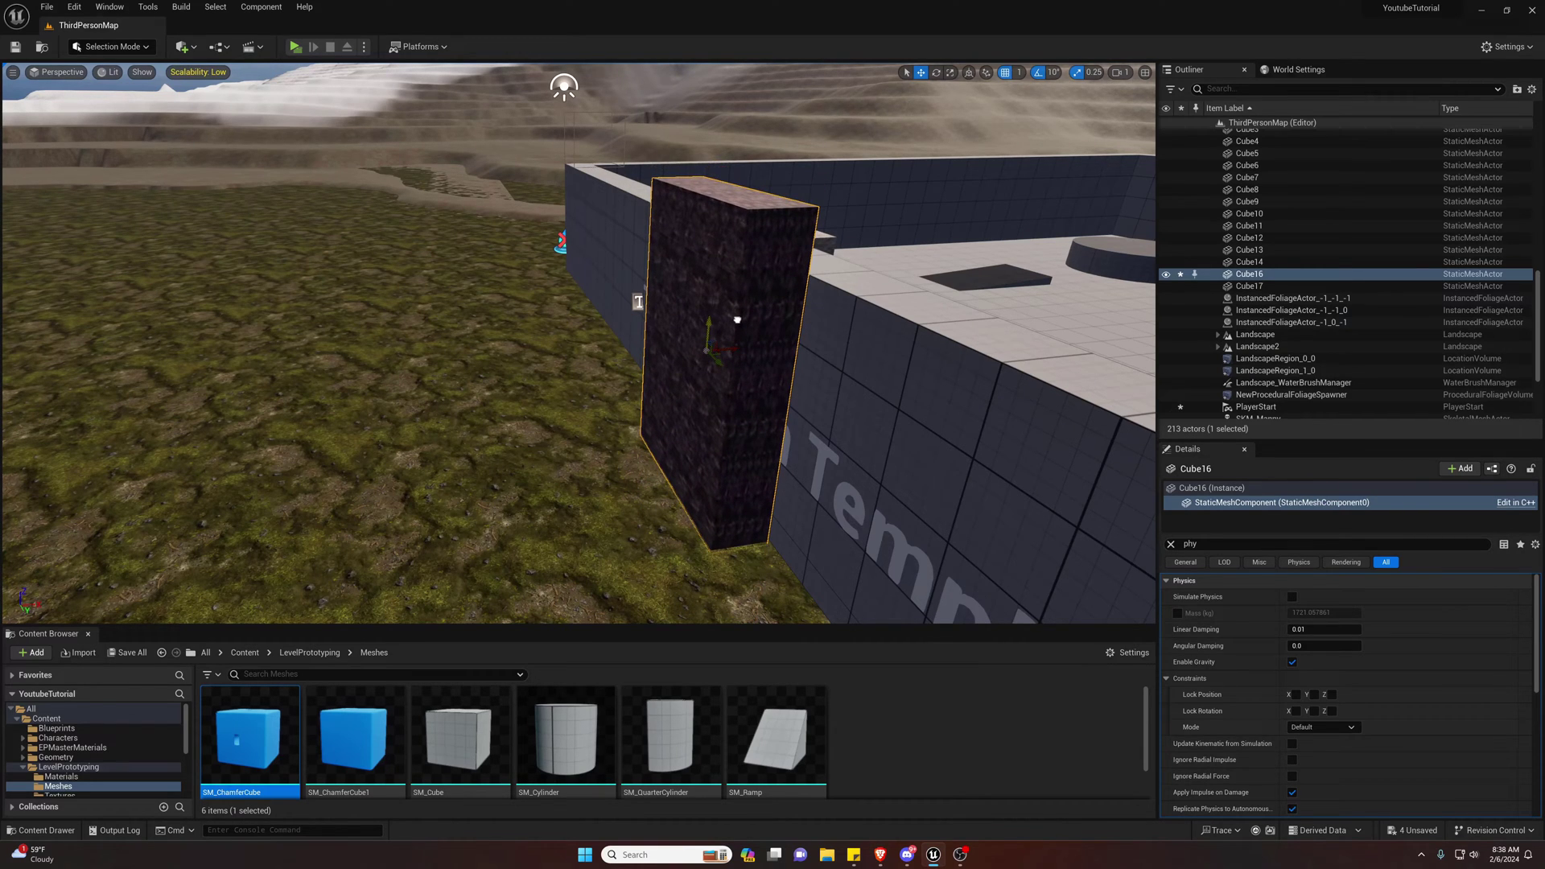
Move the wood block back into the arena and line it up against the perimeter wall.
key(a)
right_drag(813, 360, 731, 339)
key(d)
drag(750, 489, 890, 498)
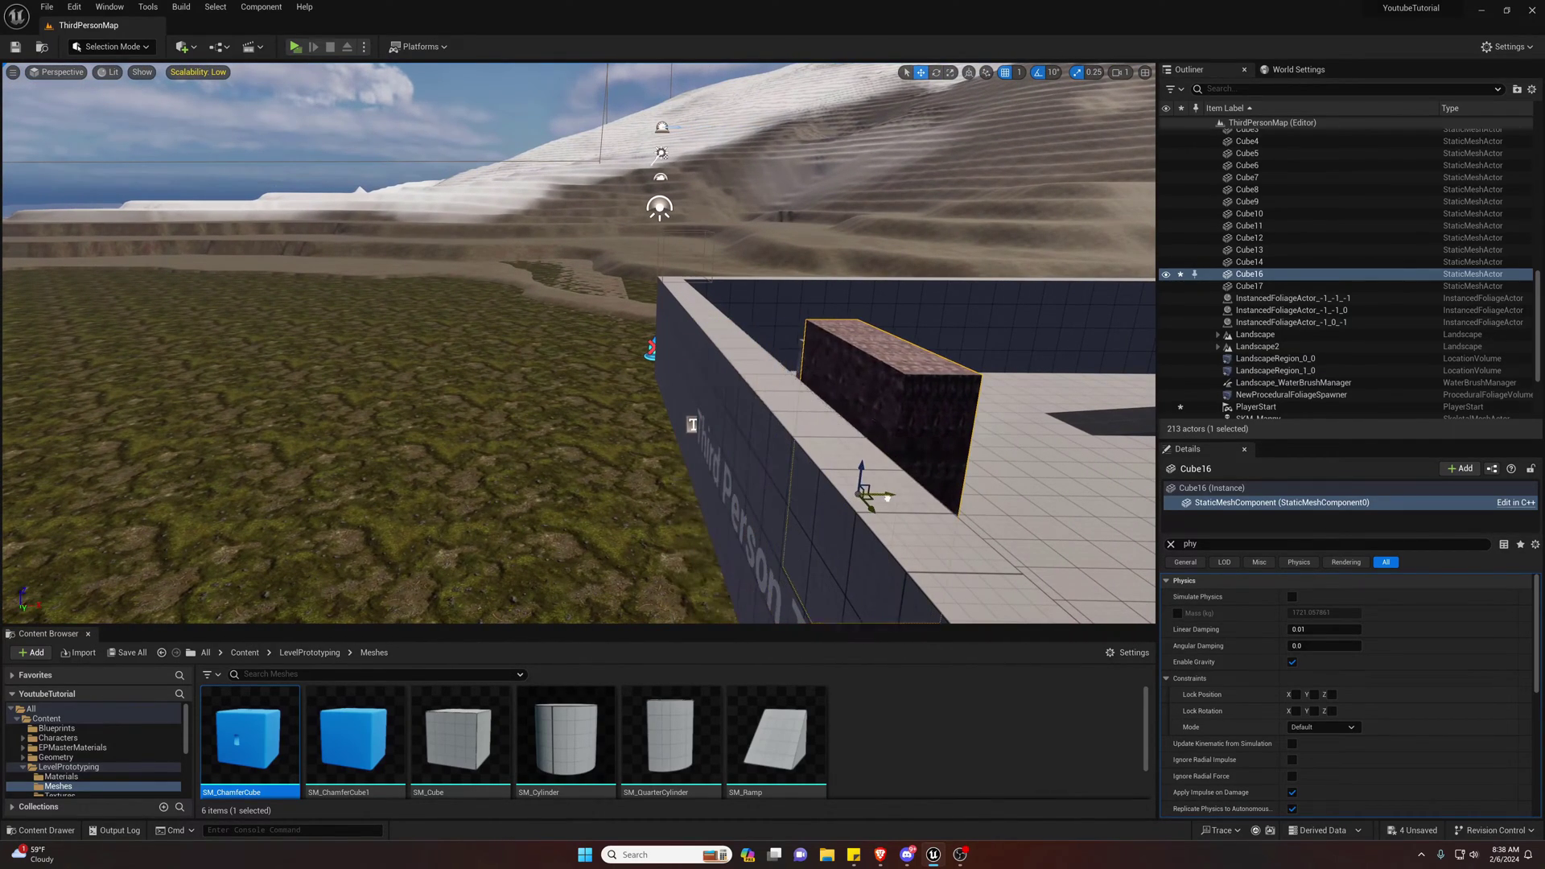
right_drag(890, 499, 890, 498)
key(d)
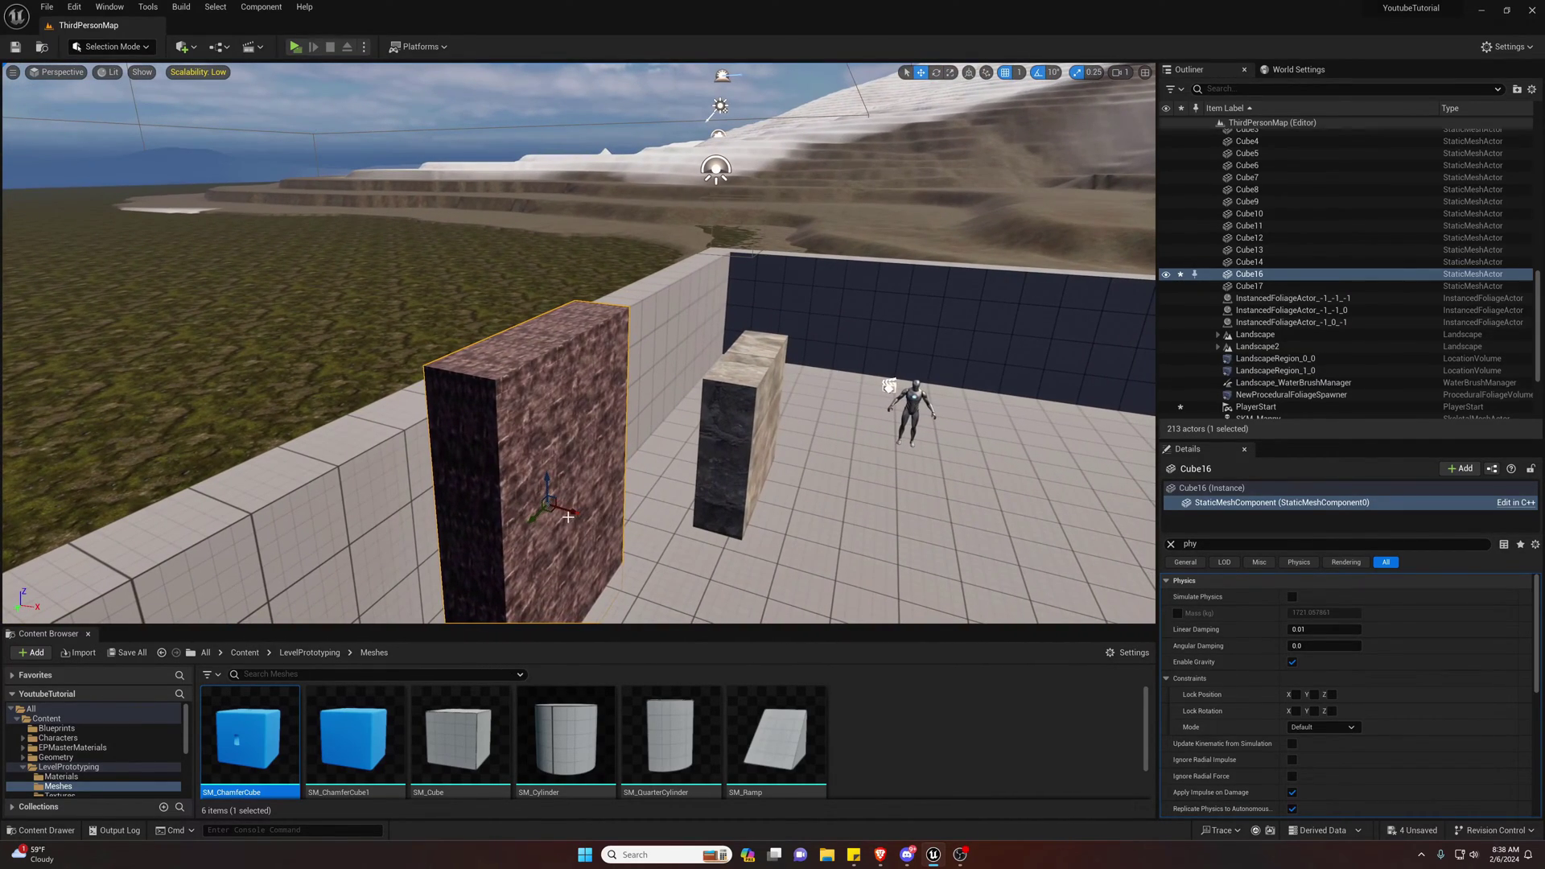
drag(575, 514, 547, 515)
key(d)
right_drag(552, 517, 552, 517)
Scale the wood block lengthwise to span the arena's perimeter wall, and increase its height slightly.
key(r)
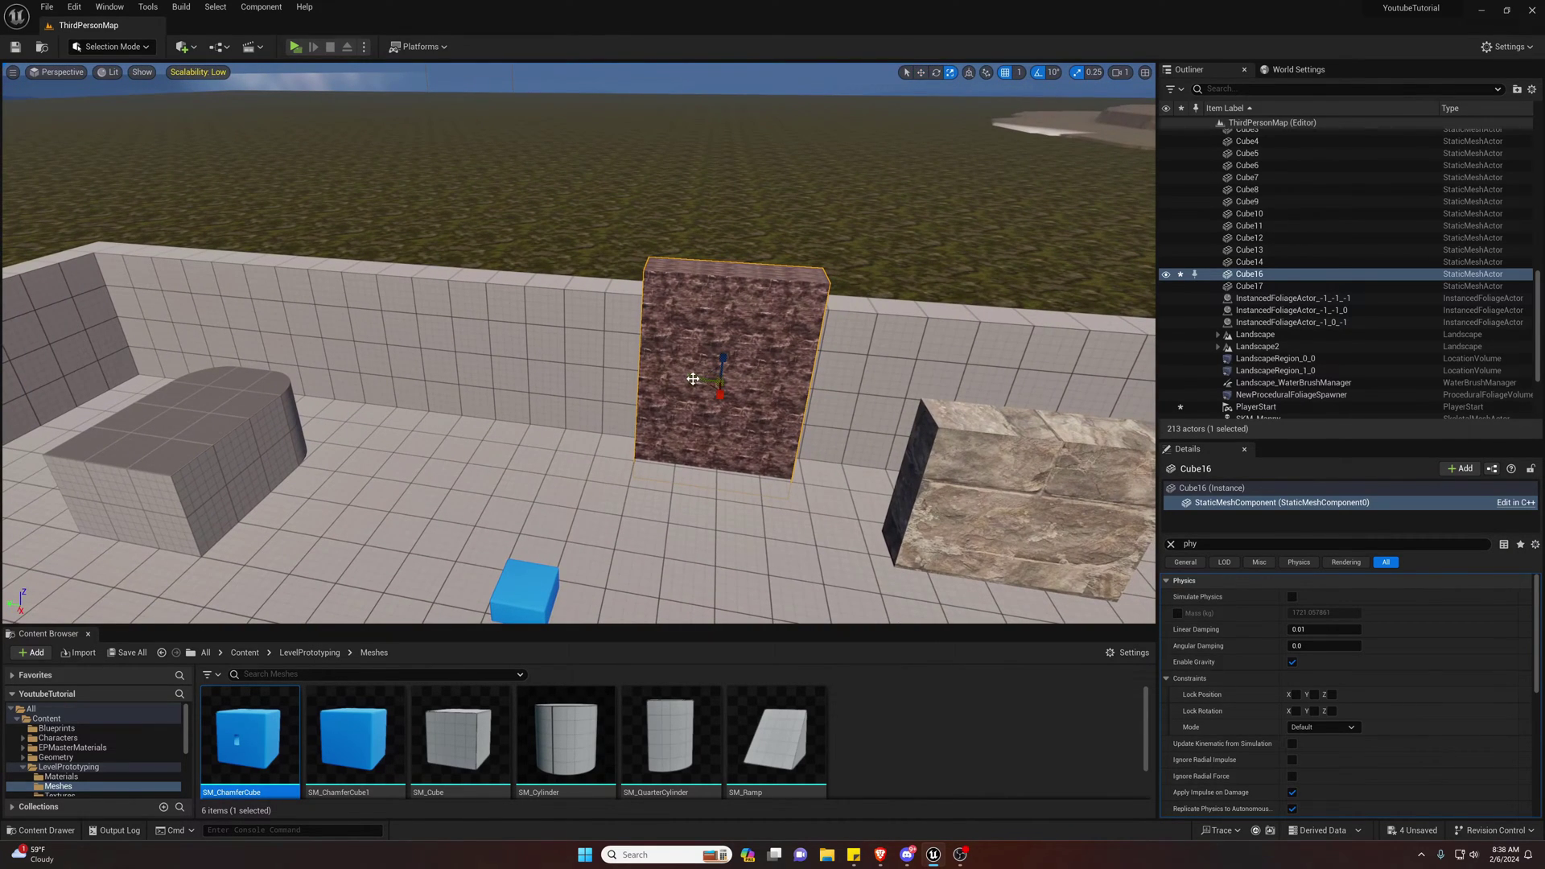
drag(693, 379, 503, 367)
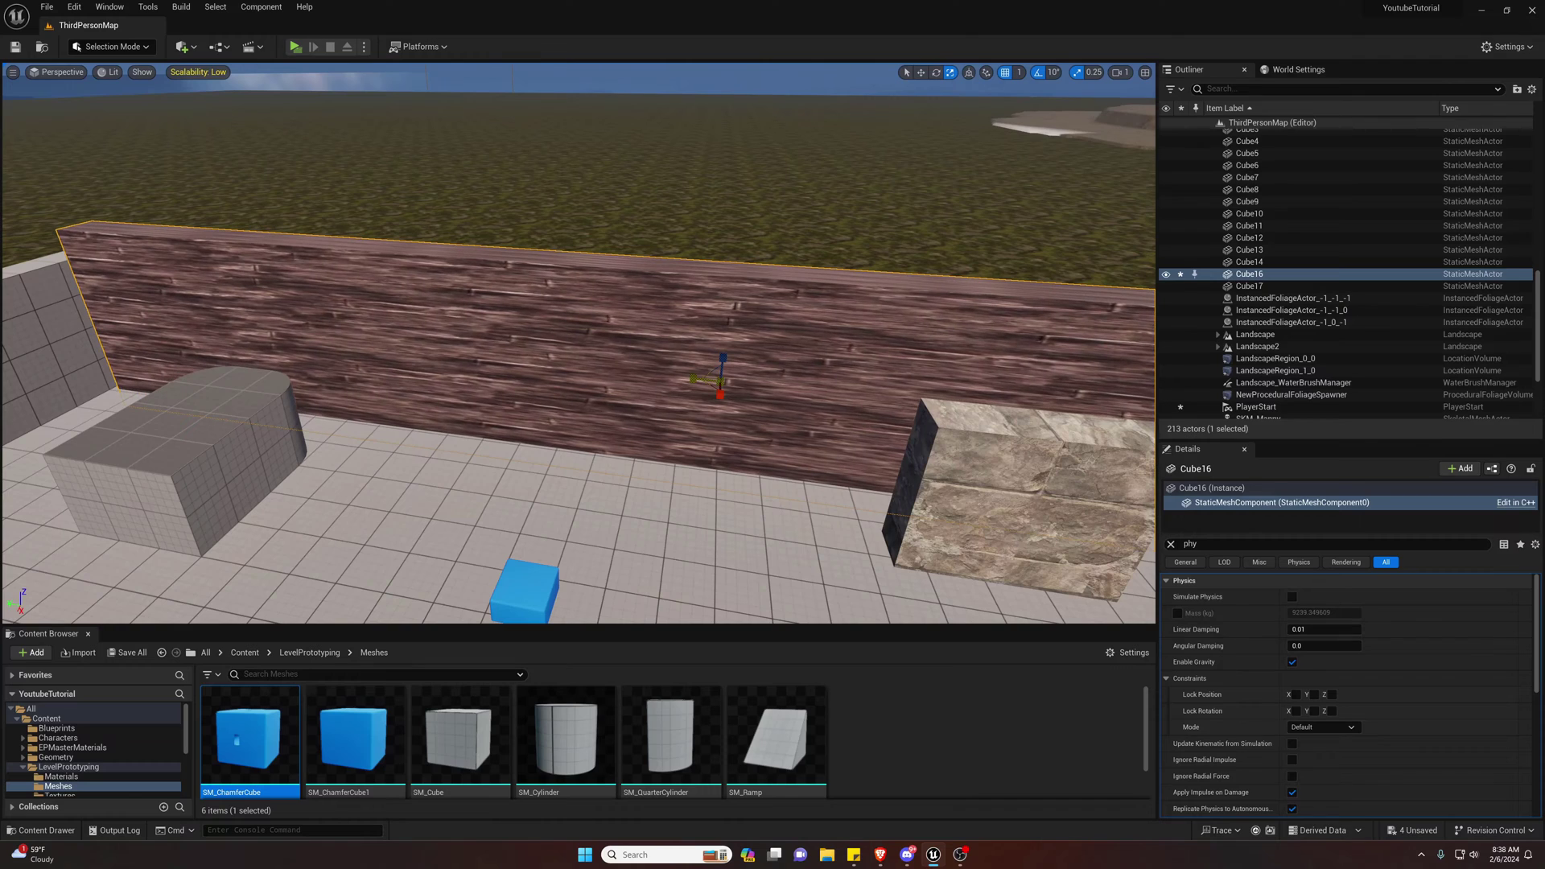
right_drag(733, 358, 738, 358)
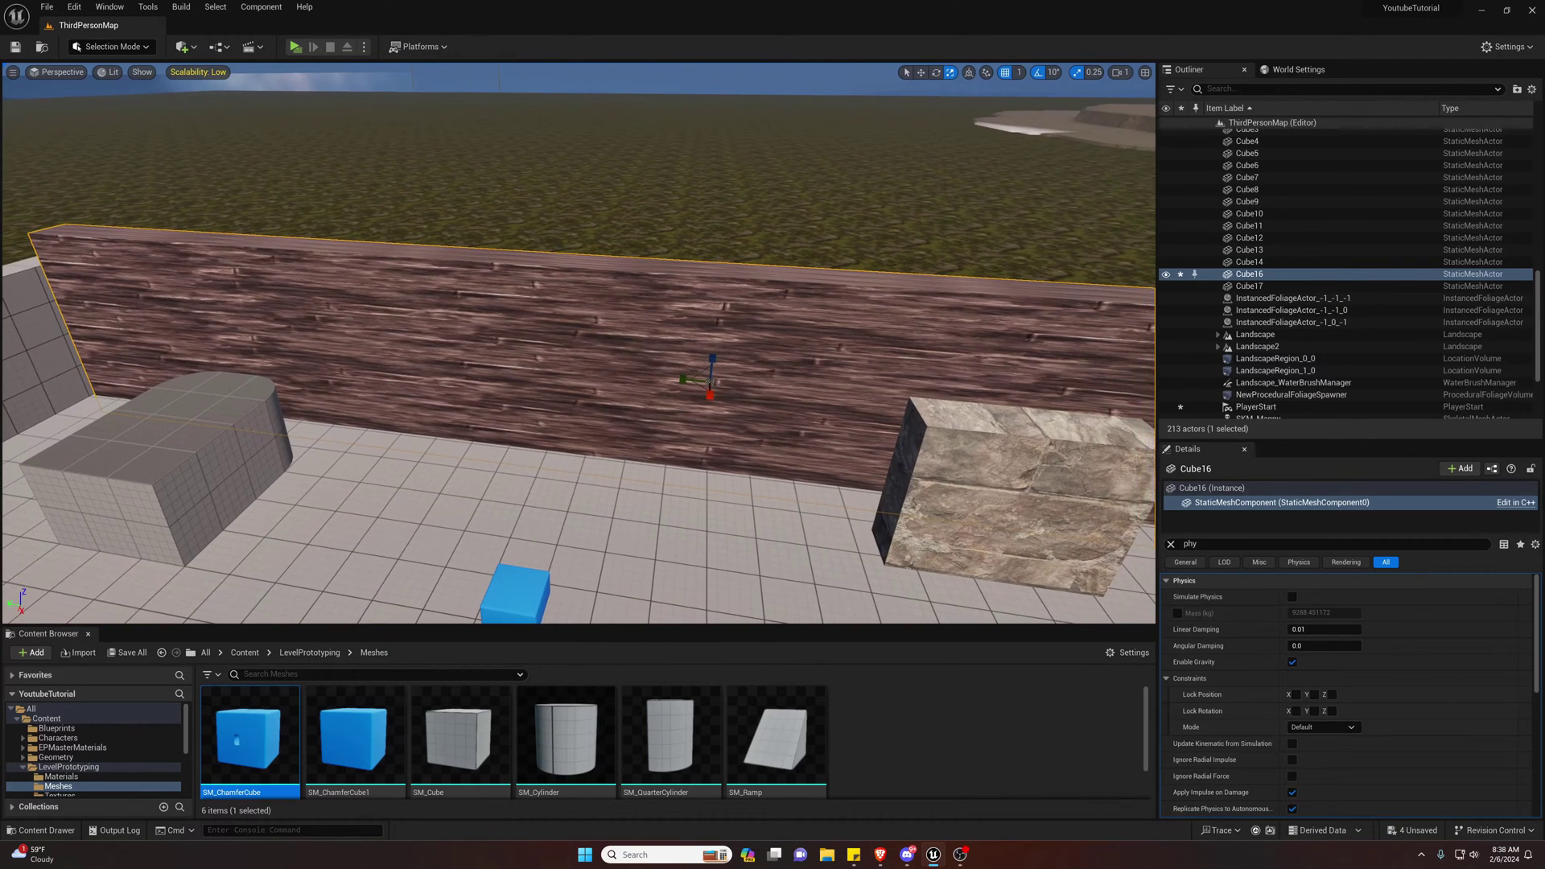
drag(711, 357, 712, 301)
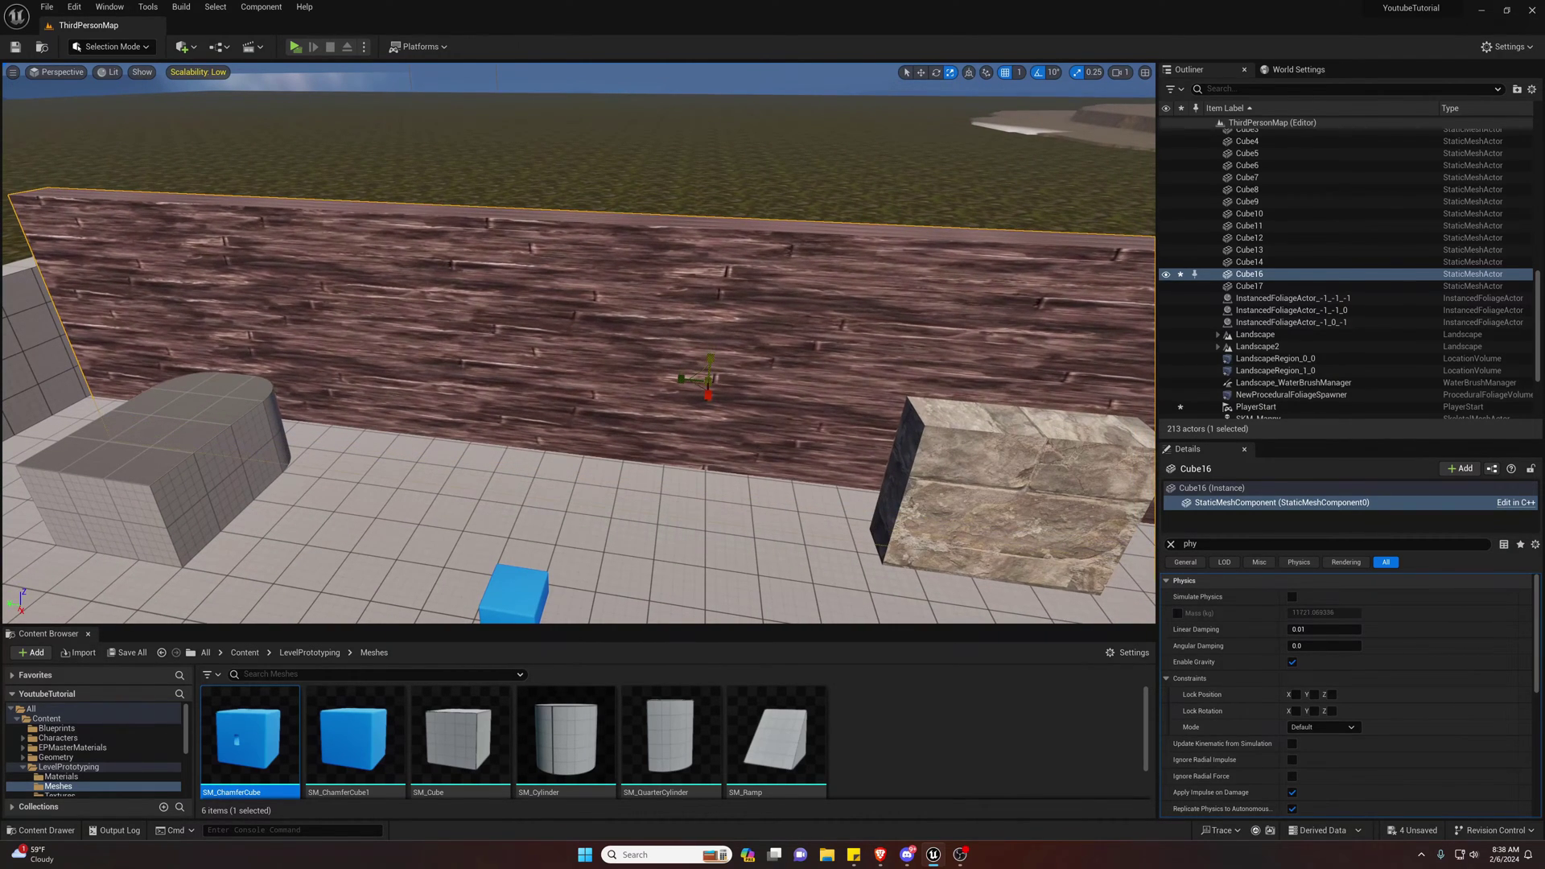
Move the stretched wood wall upward so that it rises well above the perimeter wall.
key(s)
right_drag(718, 325, 645, 327)
key(w)
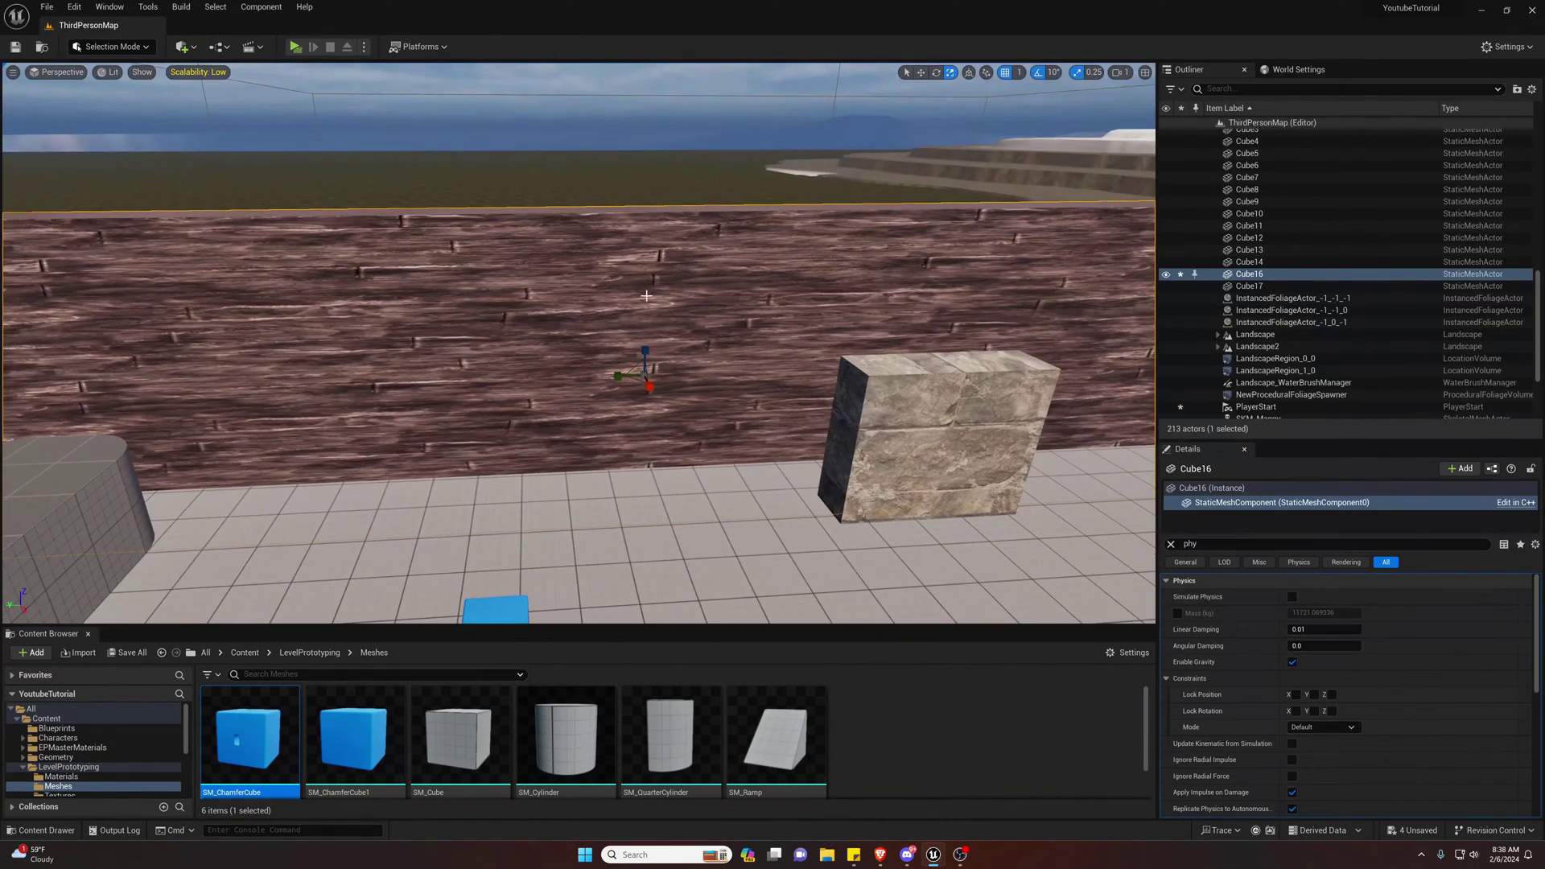
key(w)
drag(644, 354, 655, 277)
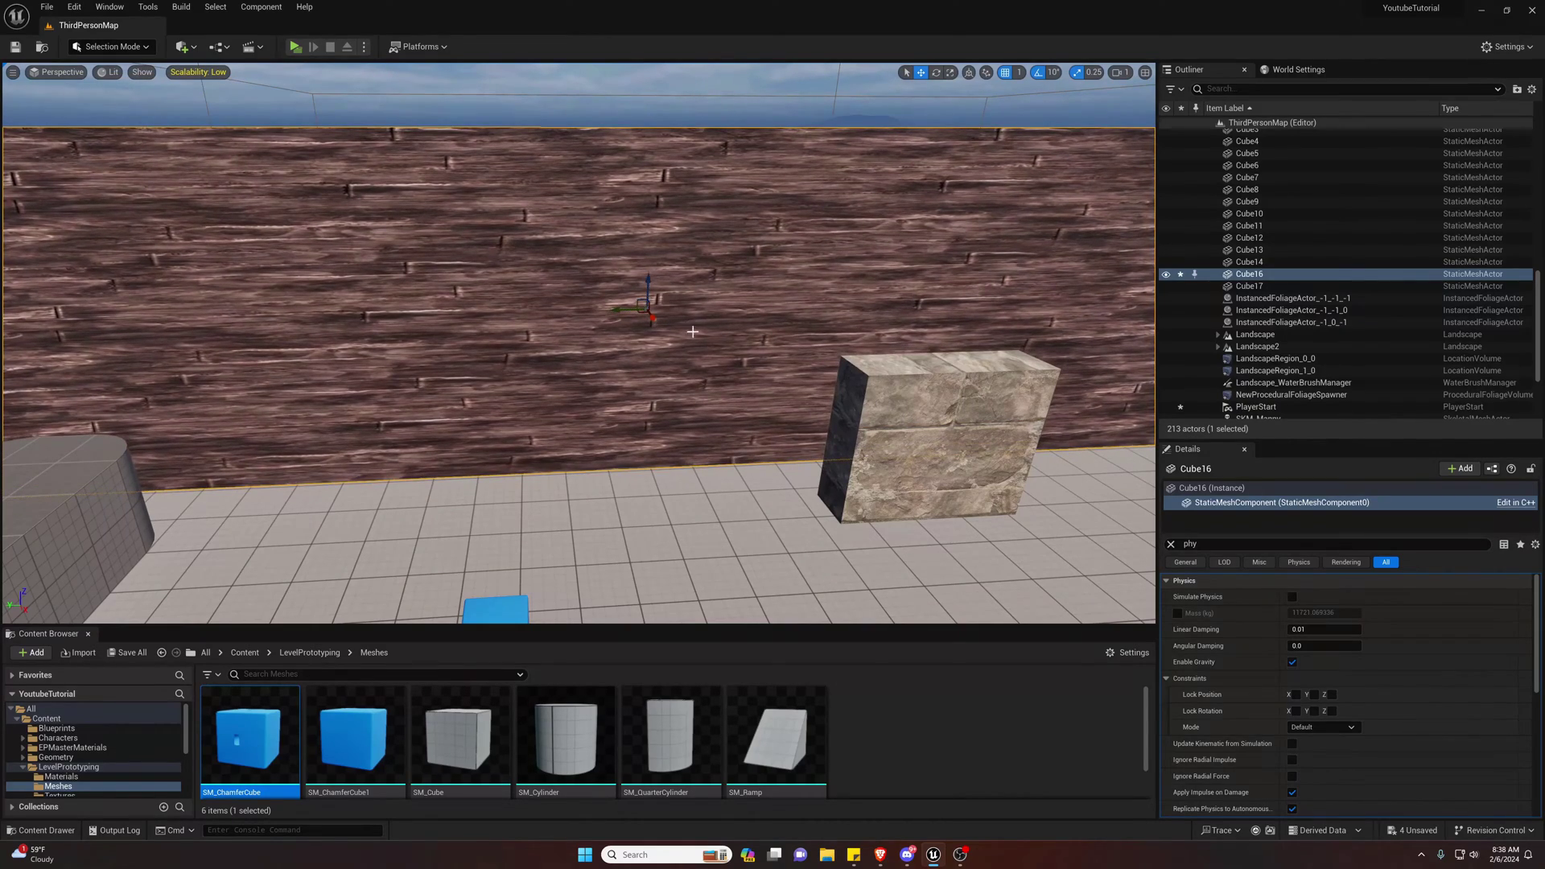
Clear the property filter and set the wood wall's Collision Presets option to Pawn.
right_drag(692, 332, 537, 313)
scroll(1388, 689, down, 5)
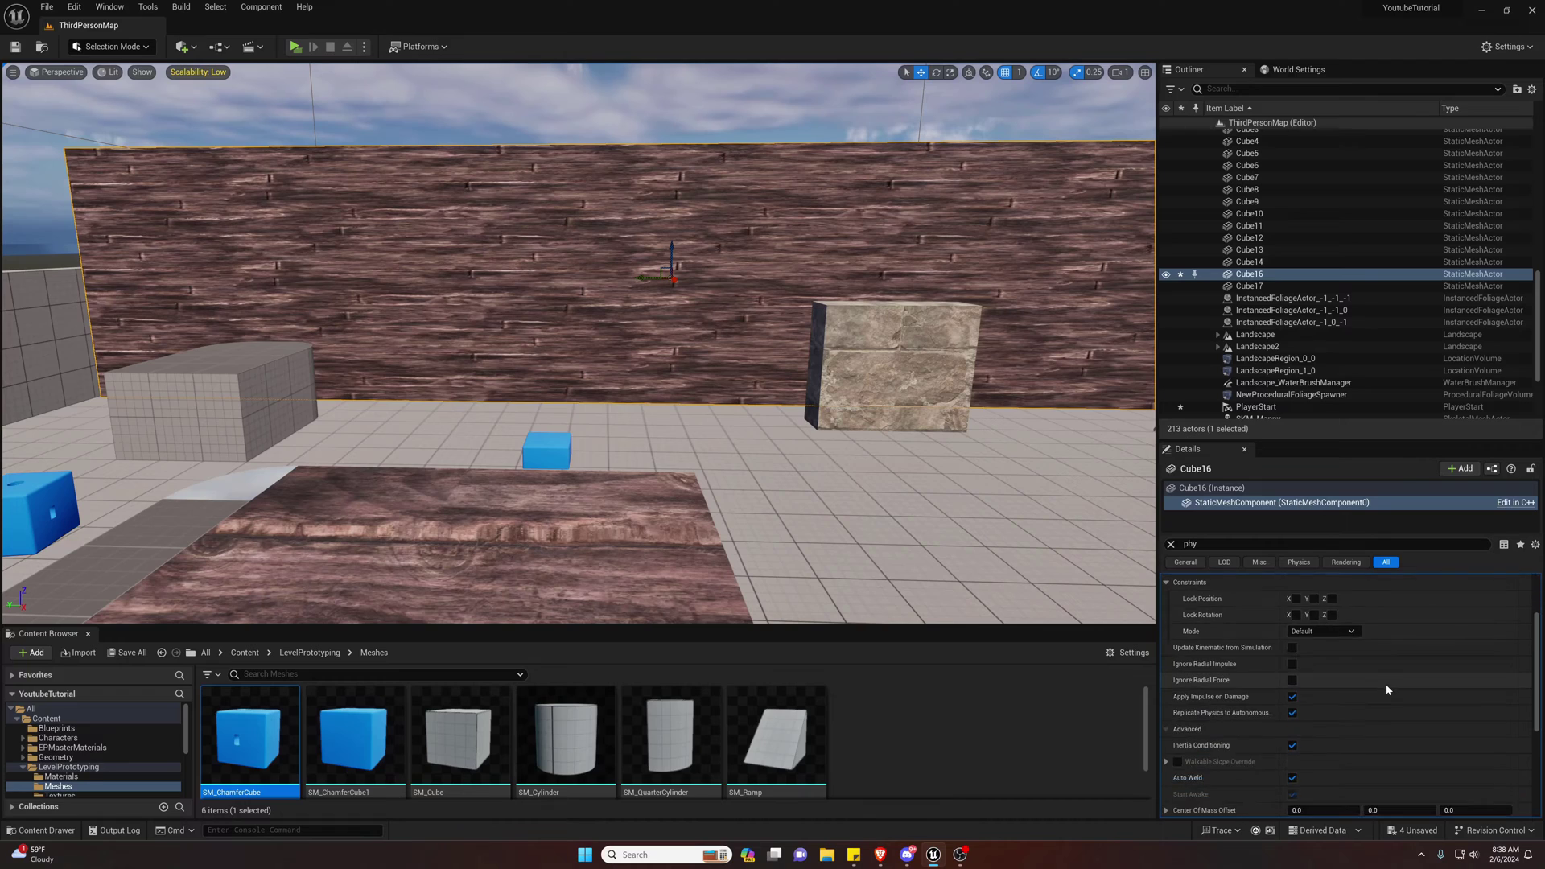
scroll(1387, 689, down, 5)
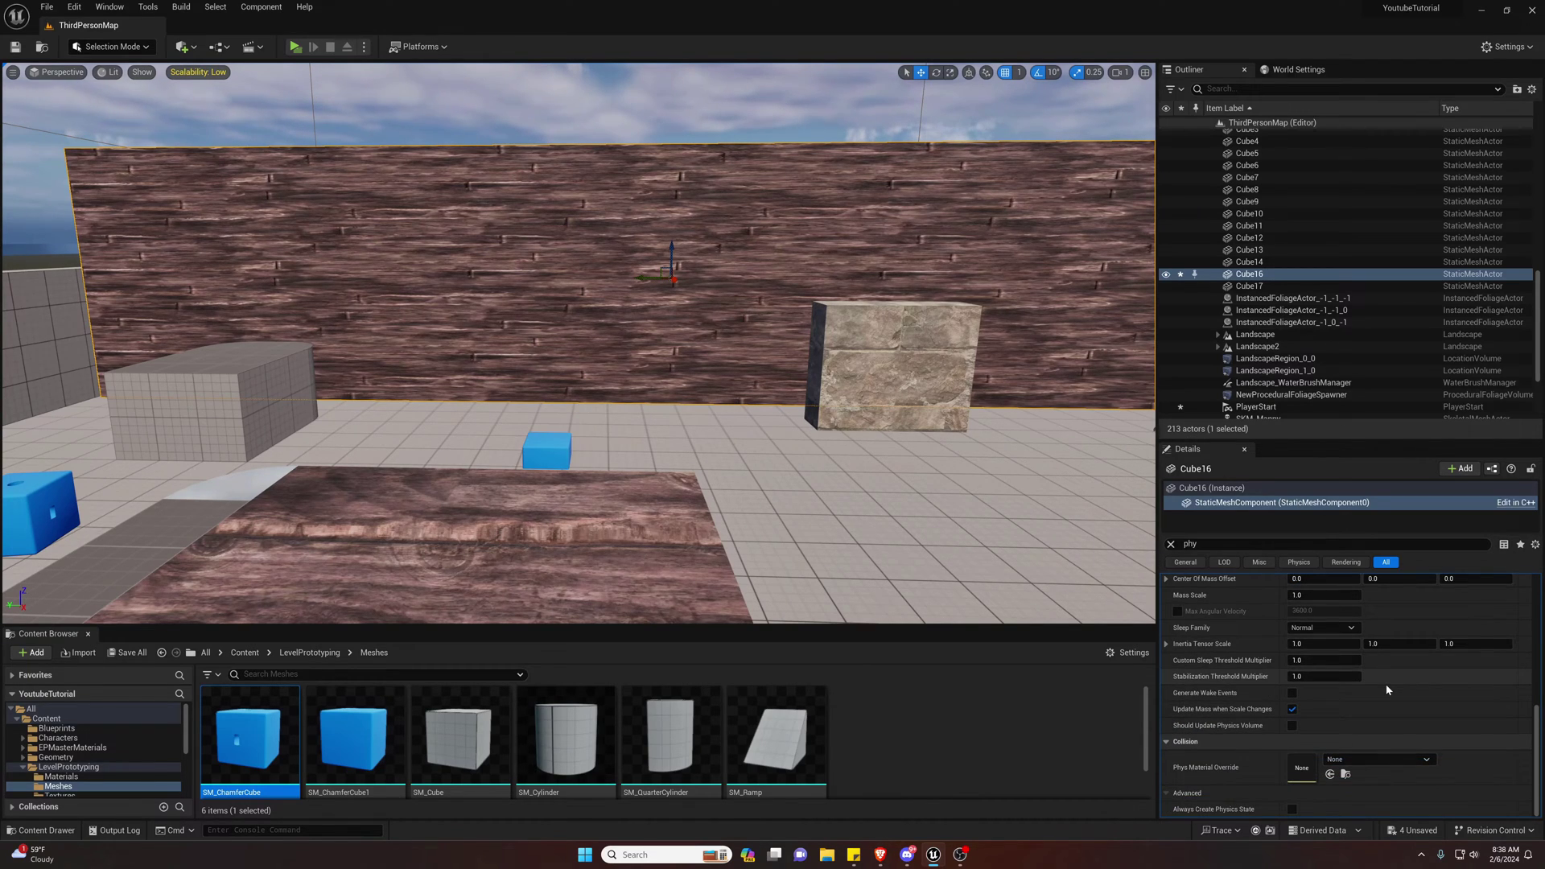
scroll(1386, 684, up, 3)
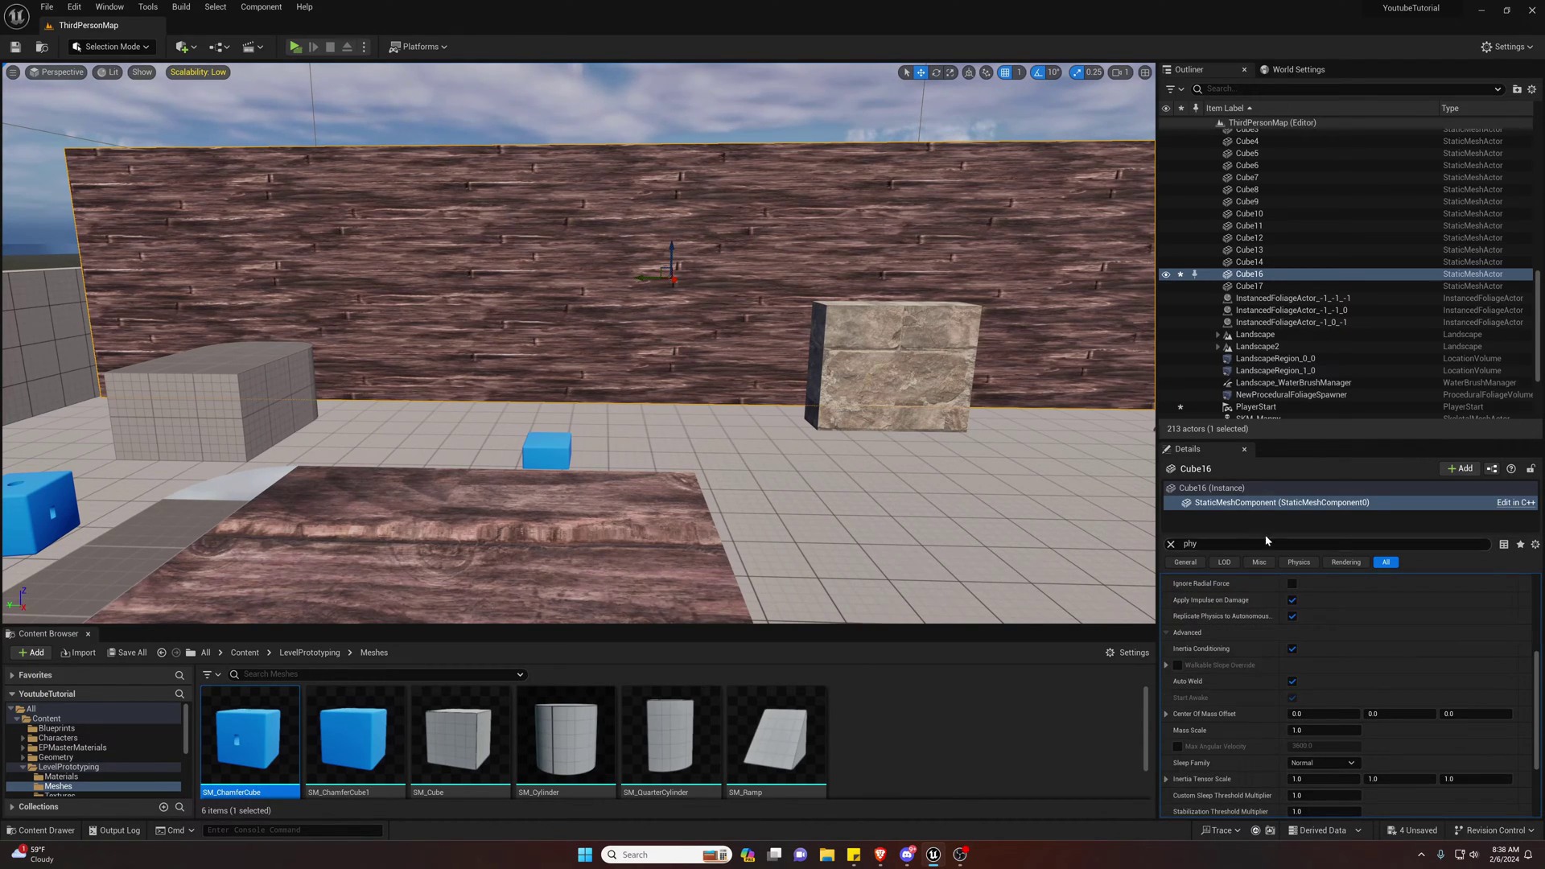
click(1171, 544)
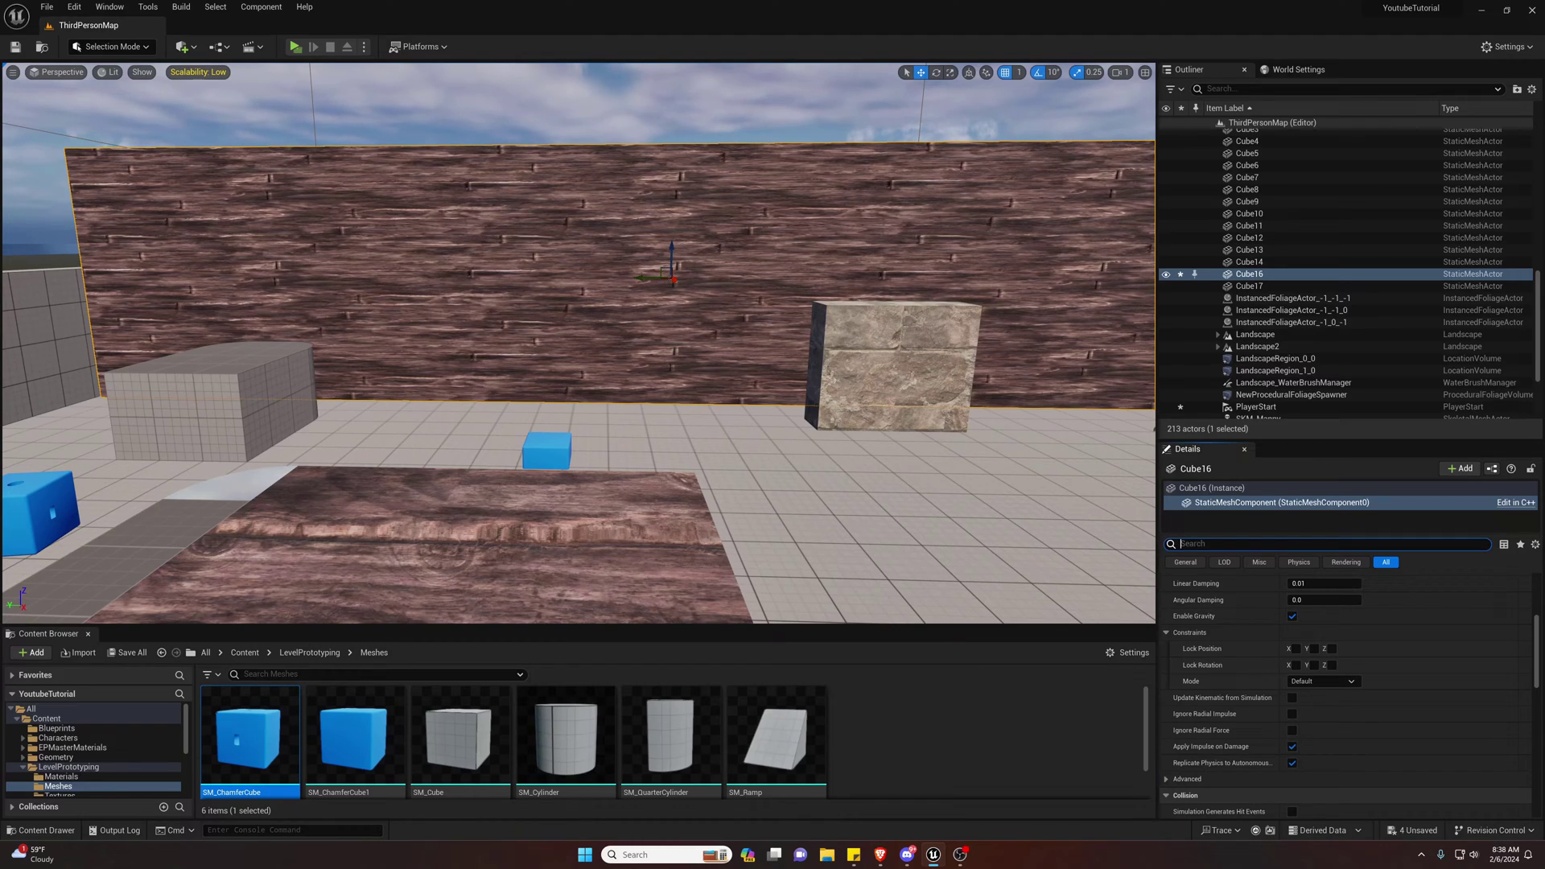
text(collison)
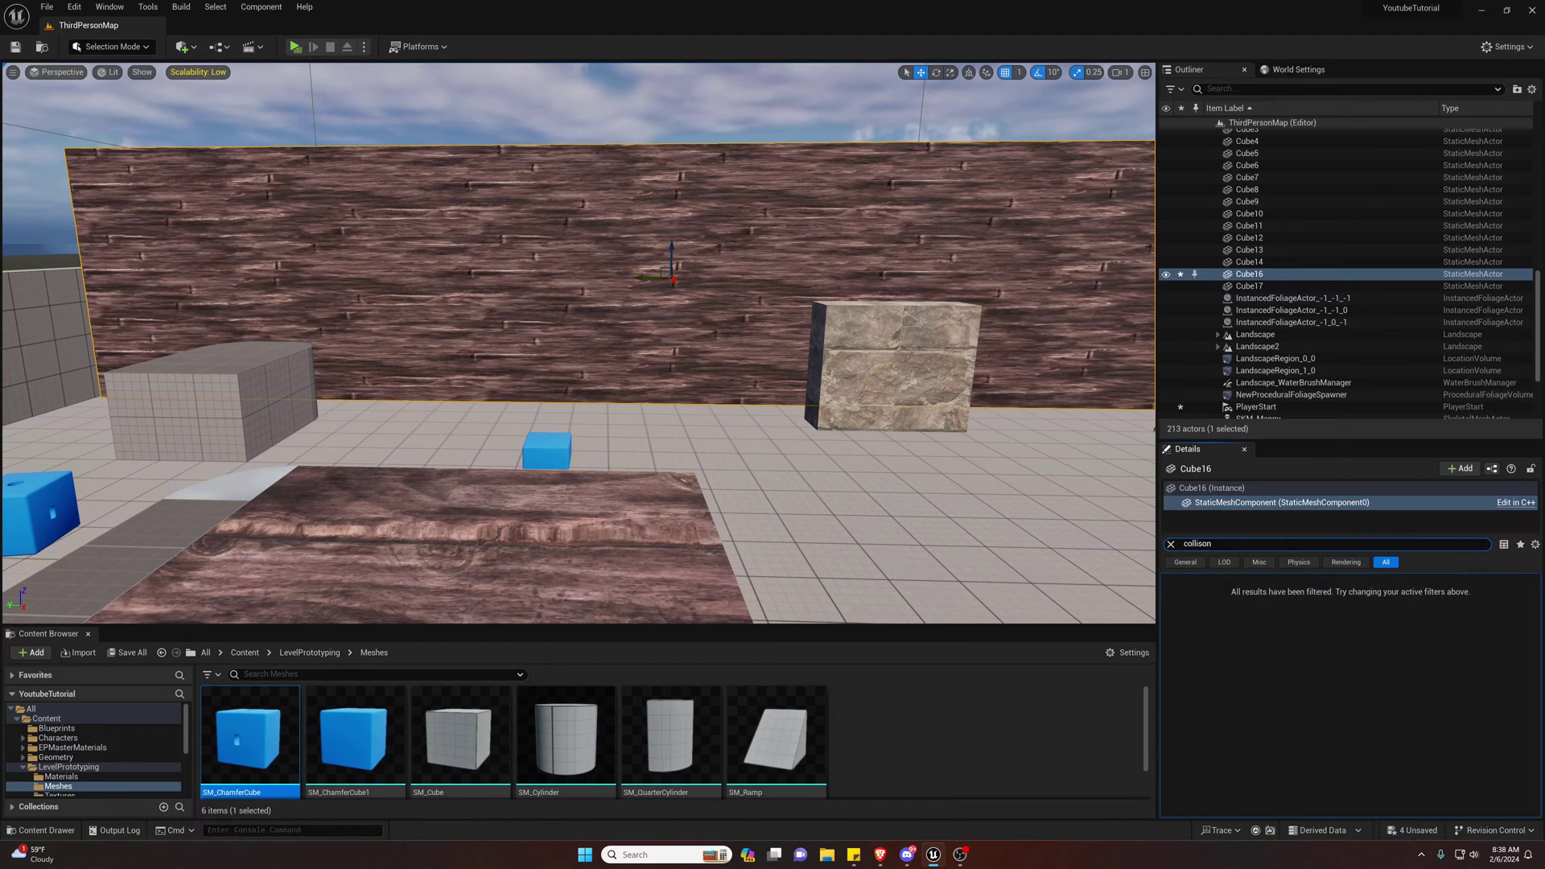
click(1171, 545)
scroll(1273, 654, down, 3)
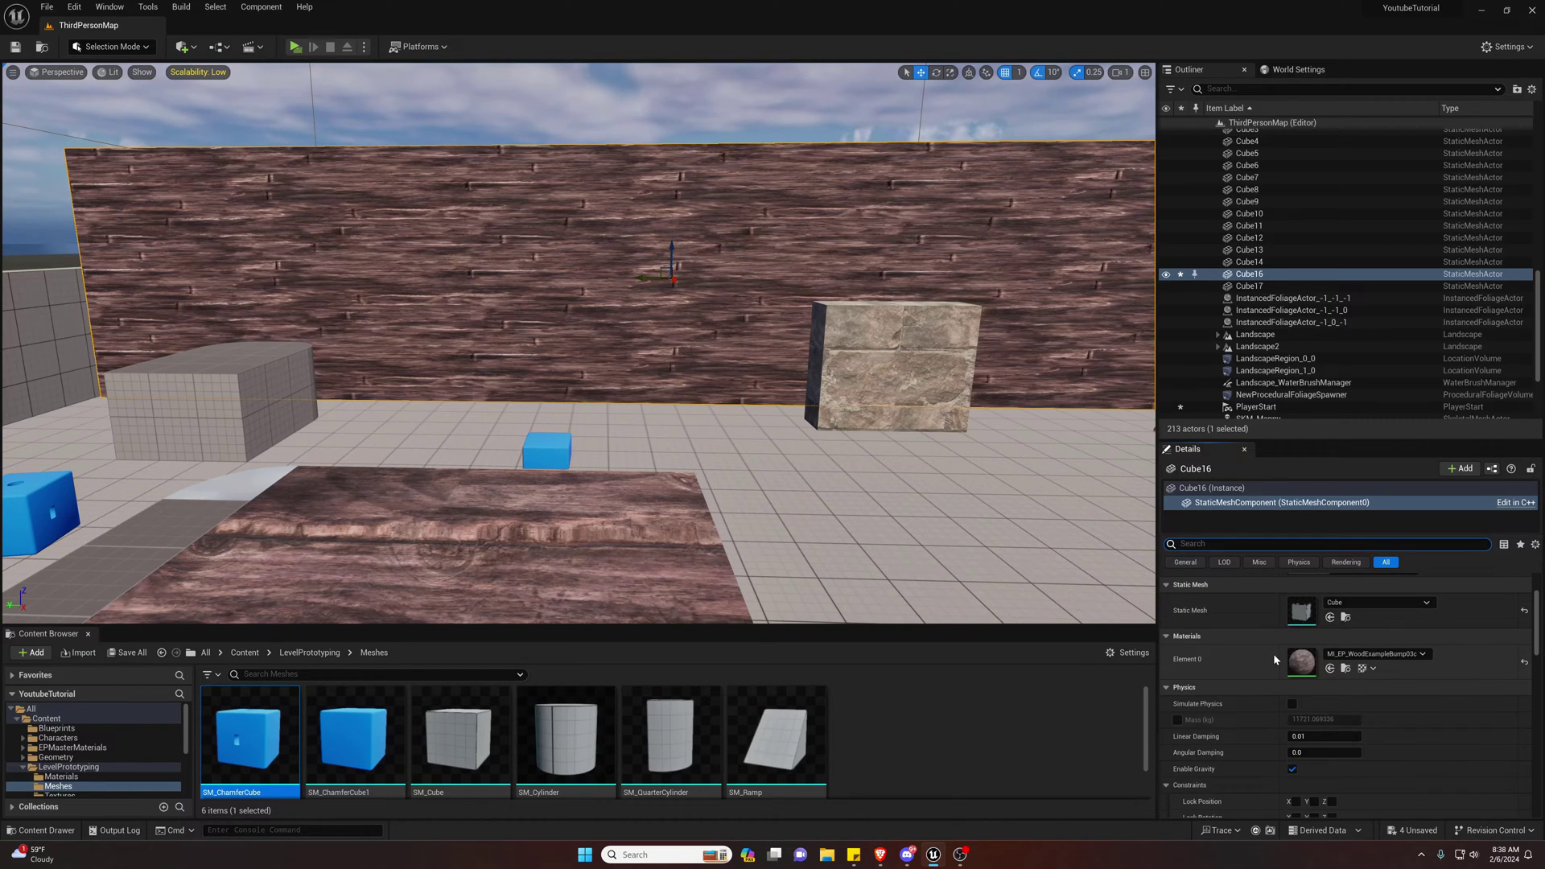
scroll(1273, 654, down, 8)
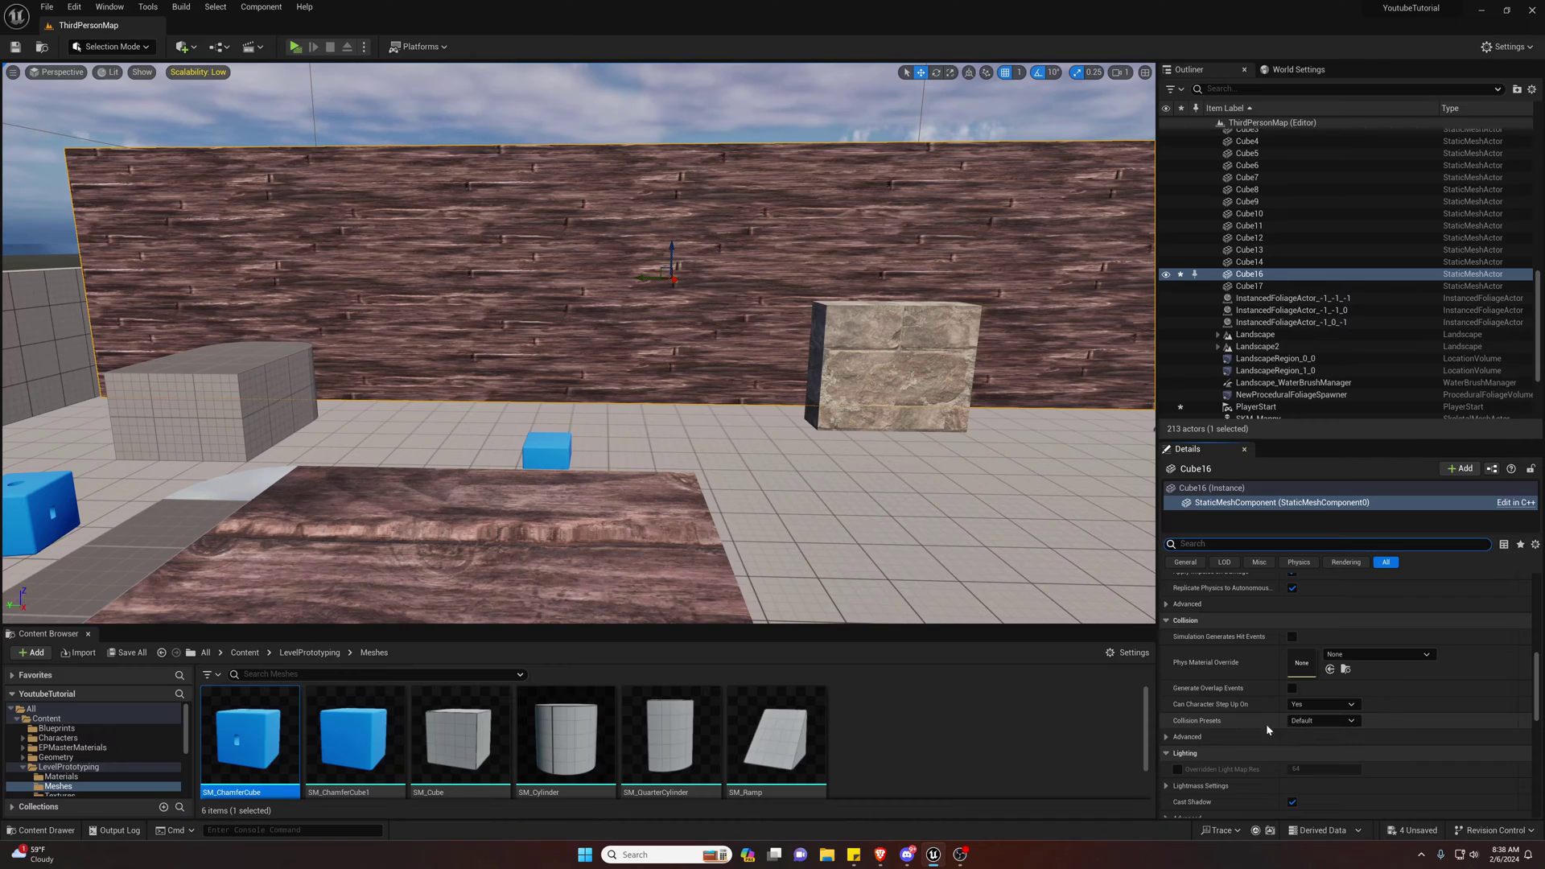
click(1320, 721)
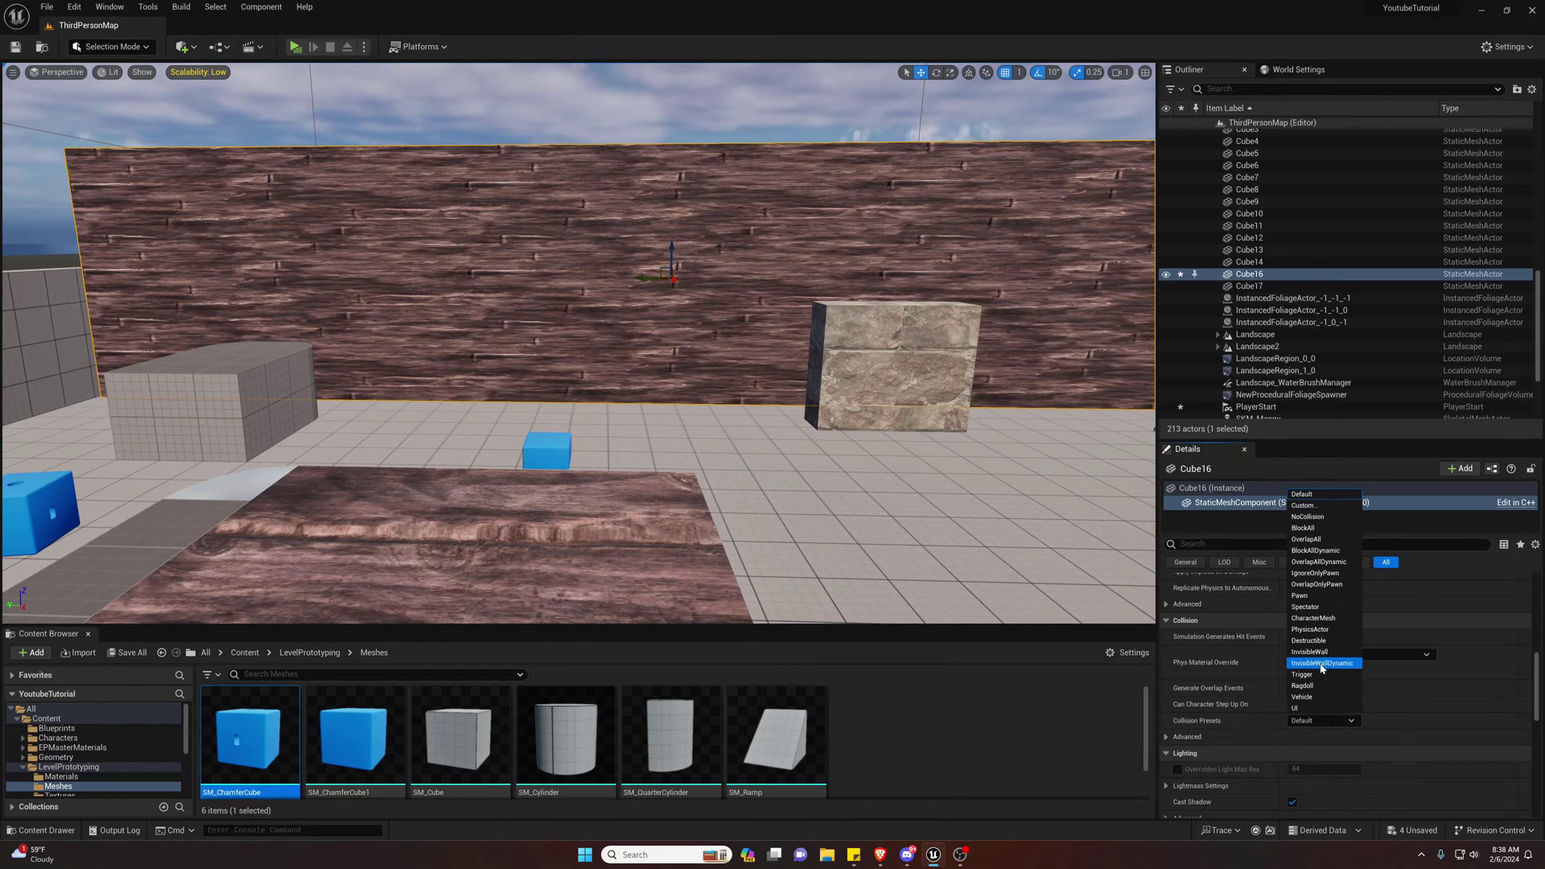
click(1305, 595)
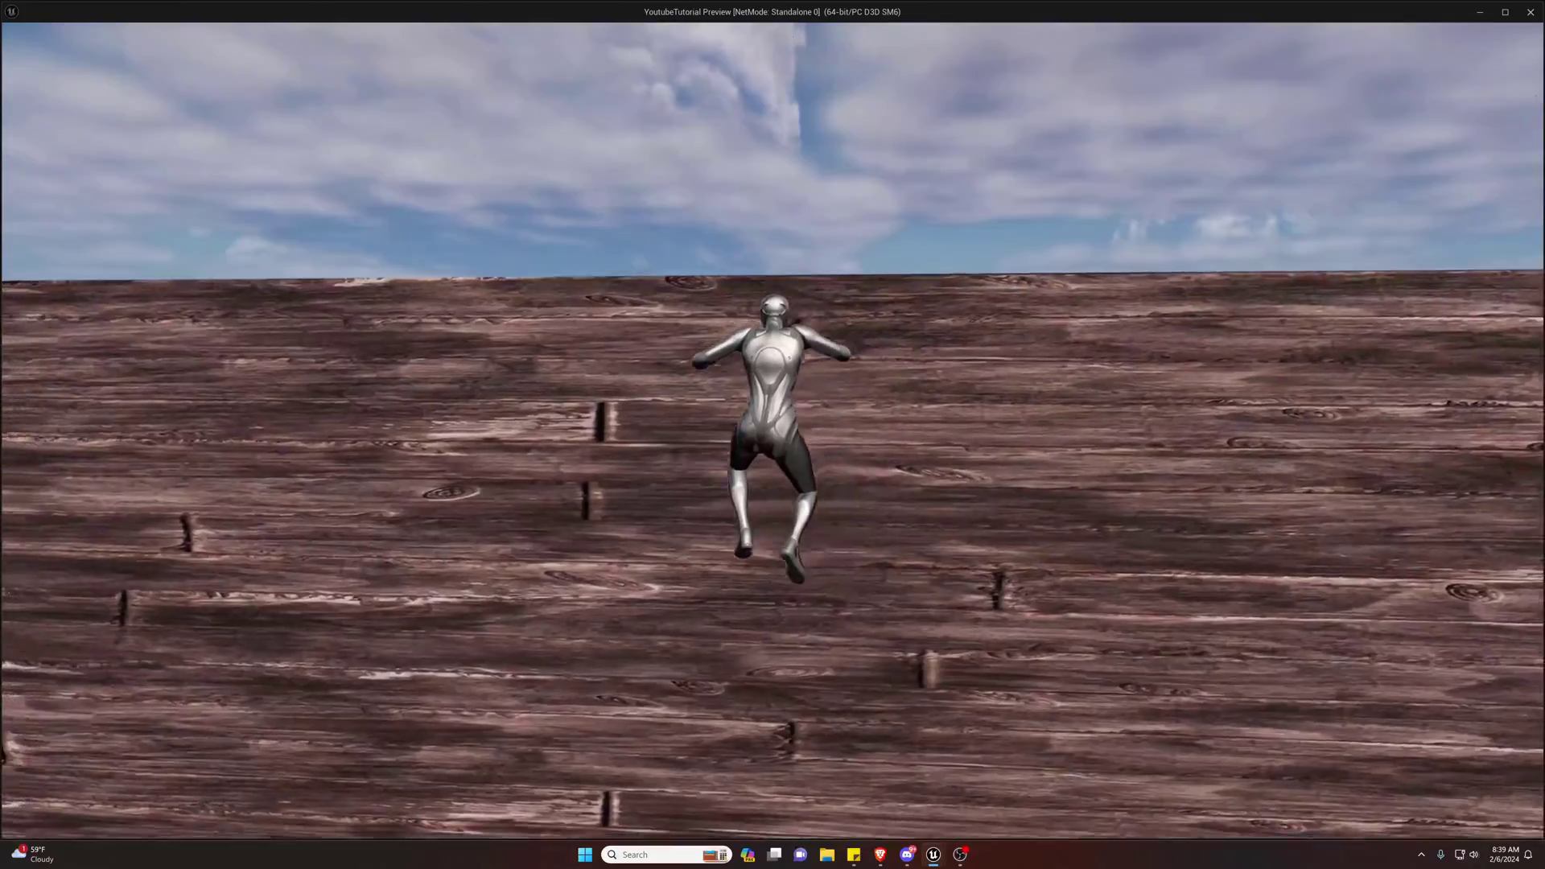
Test the wood wall's collision in the game preview by running and jumping the character against it, and end the preview.
key(w)
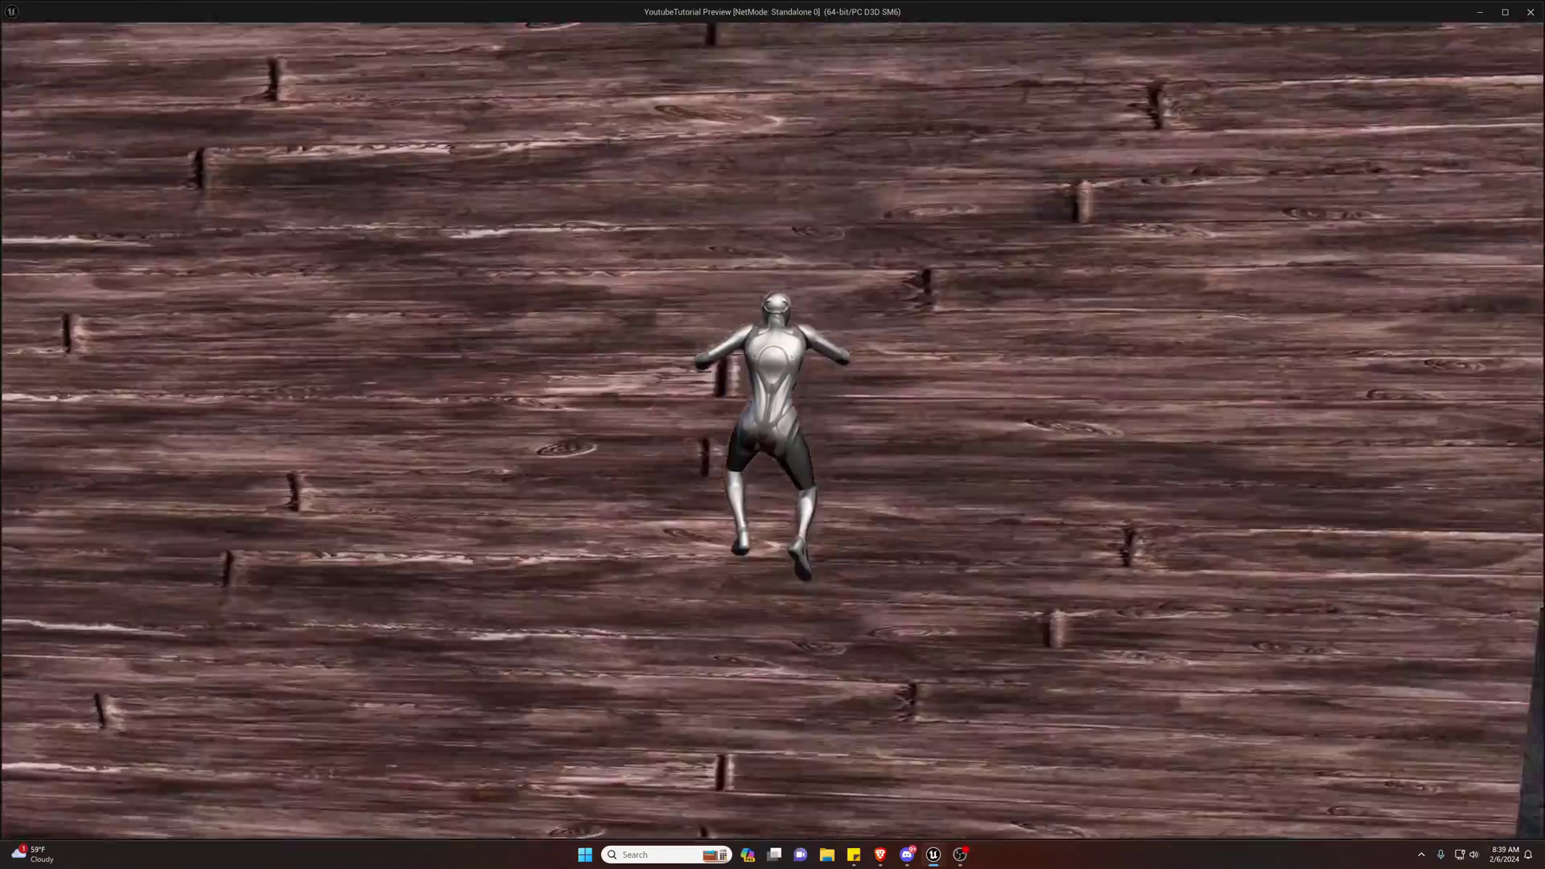
key(space)
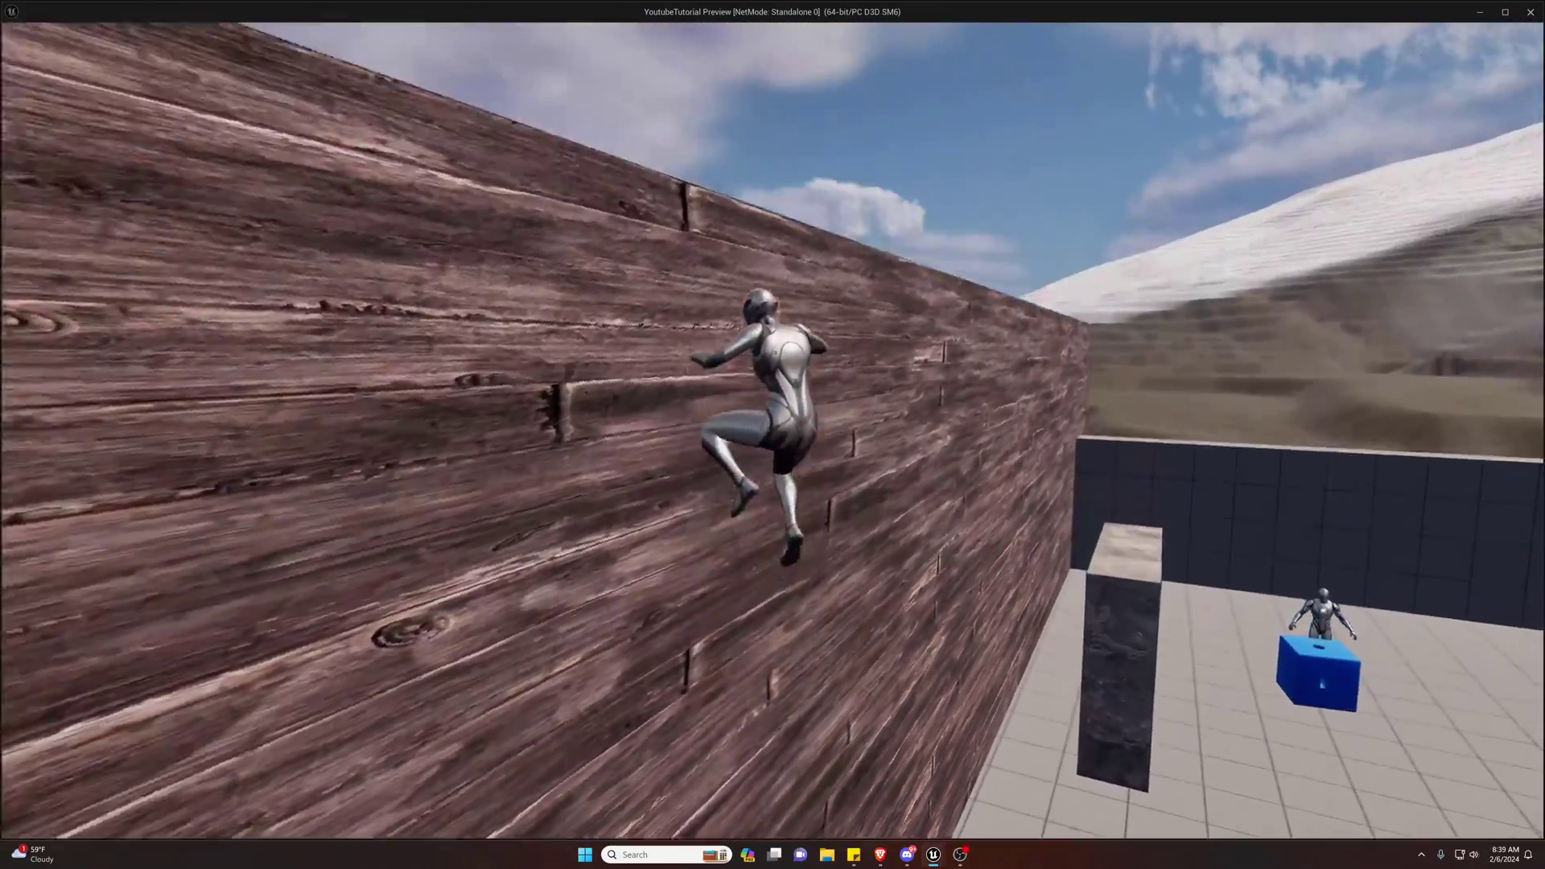
key(space)
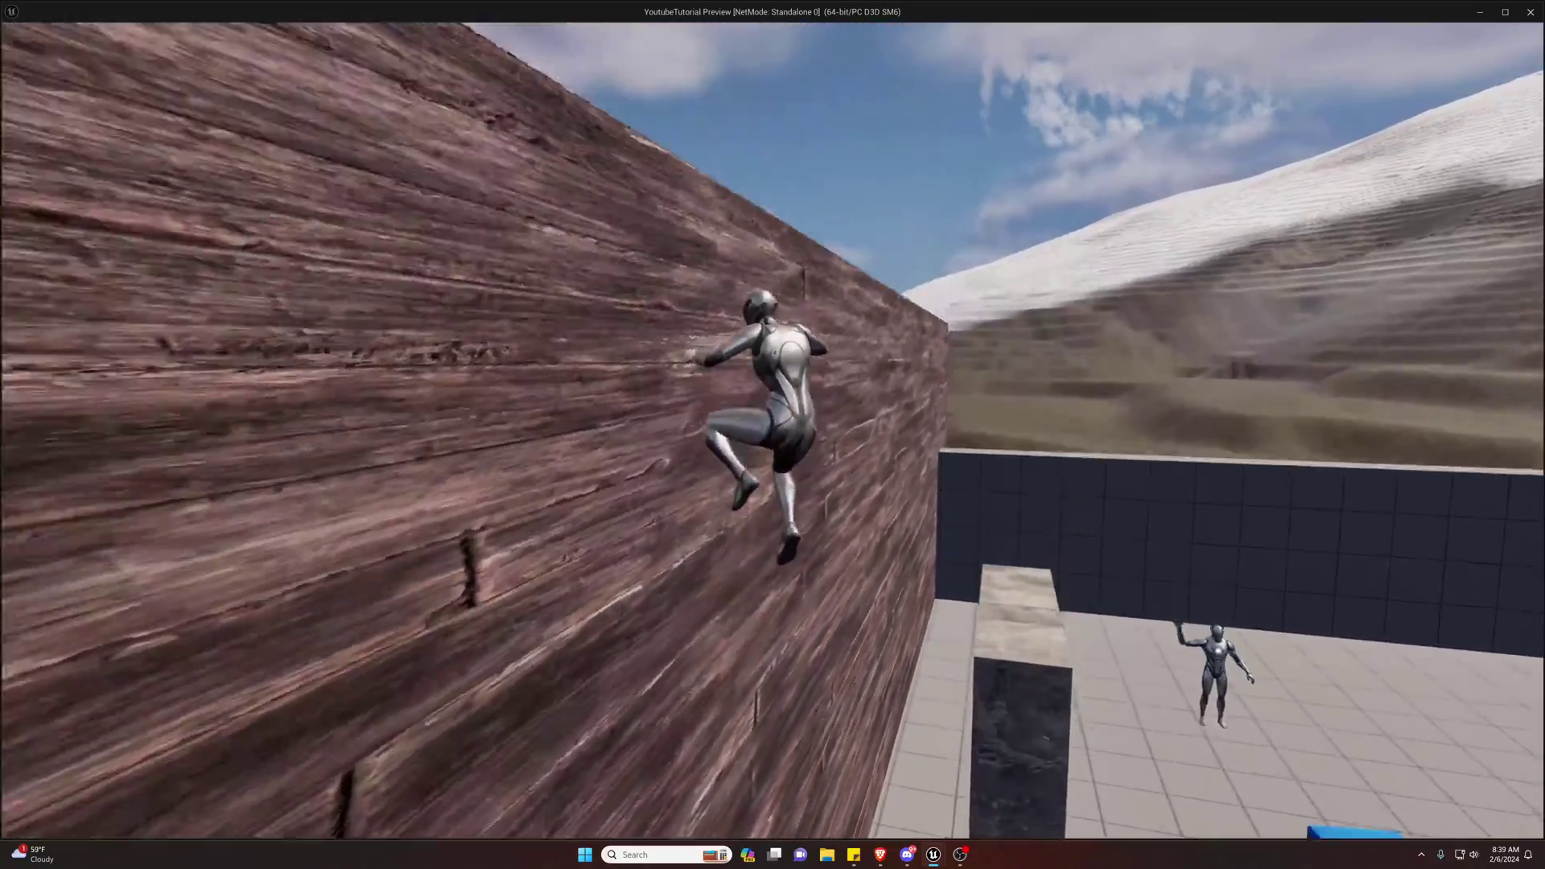
key(a)
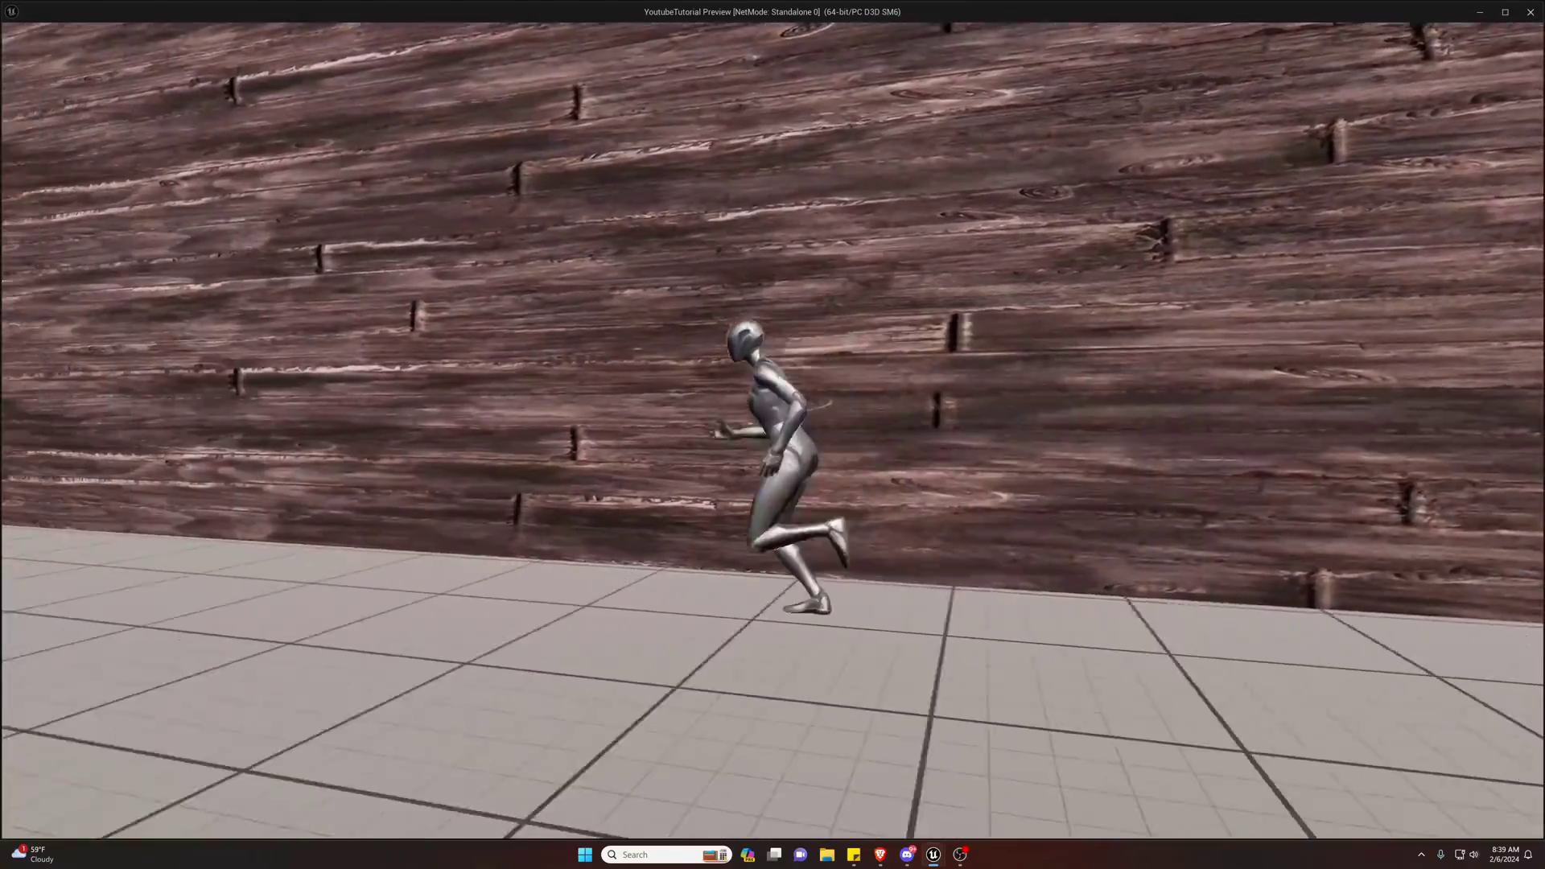
key(w)
key(d)
key(space)
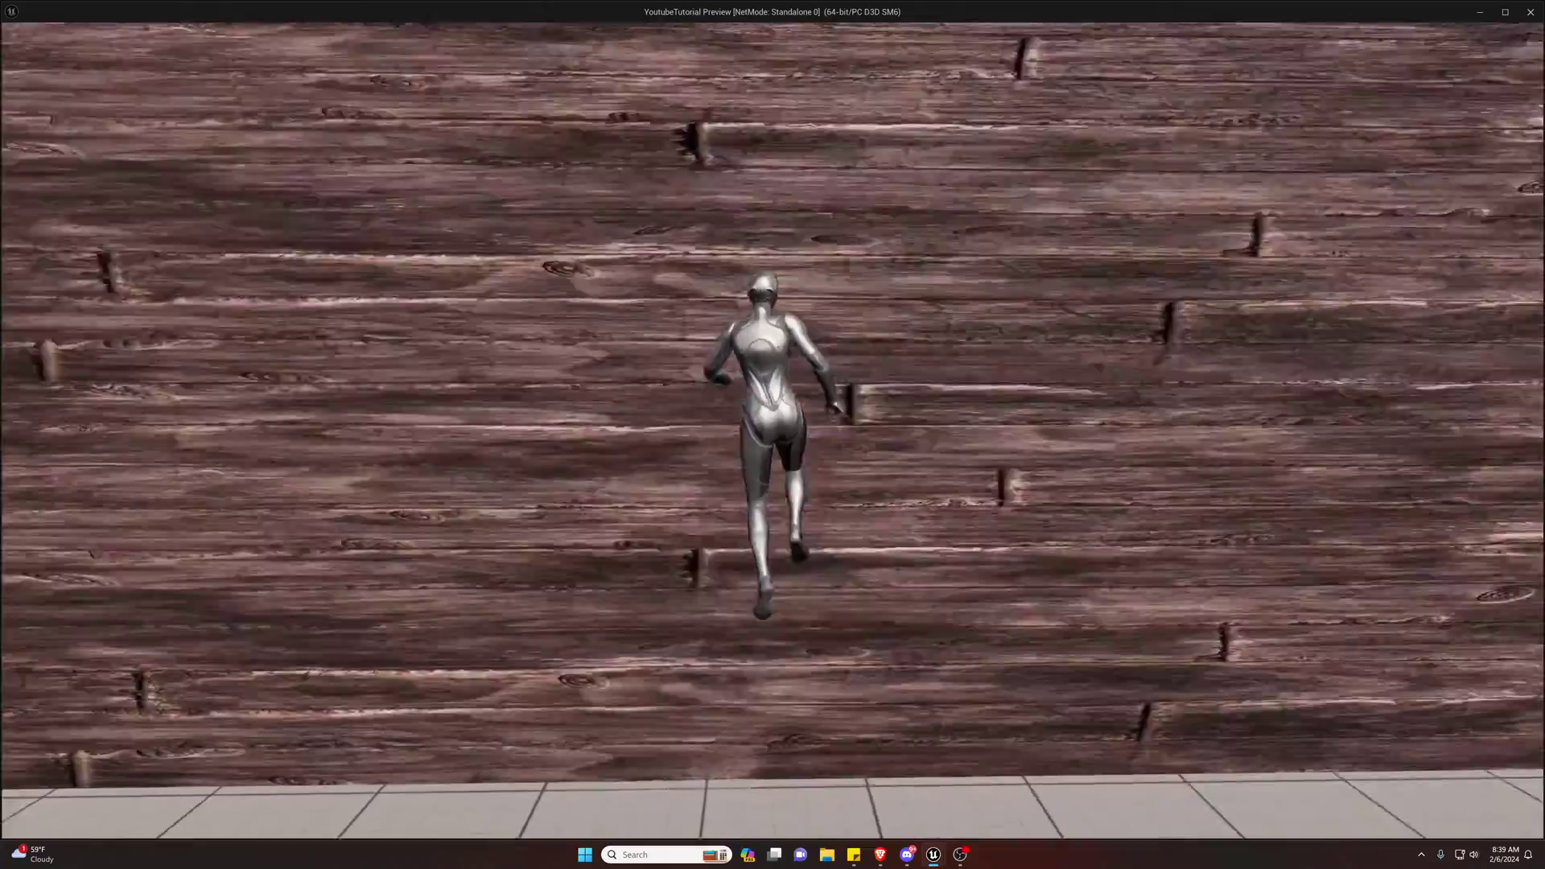
key(a)
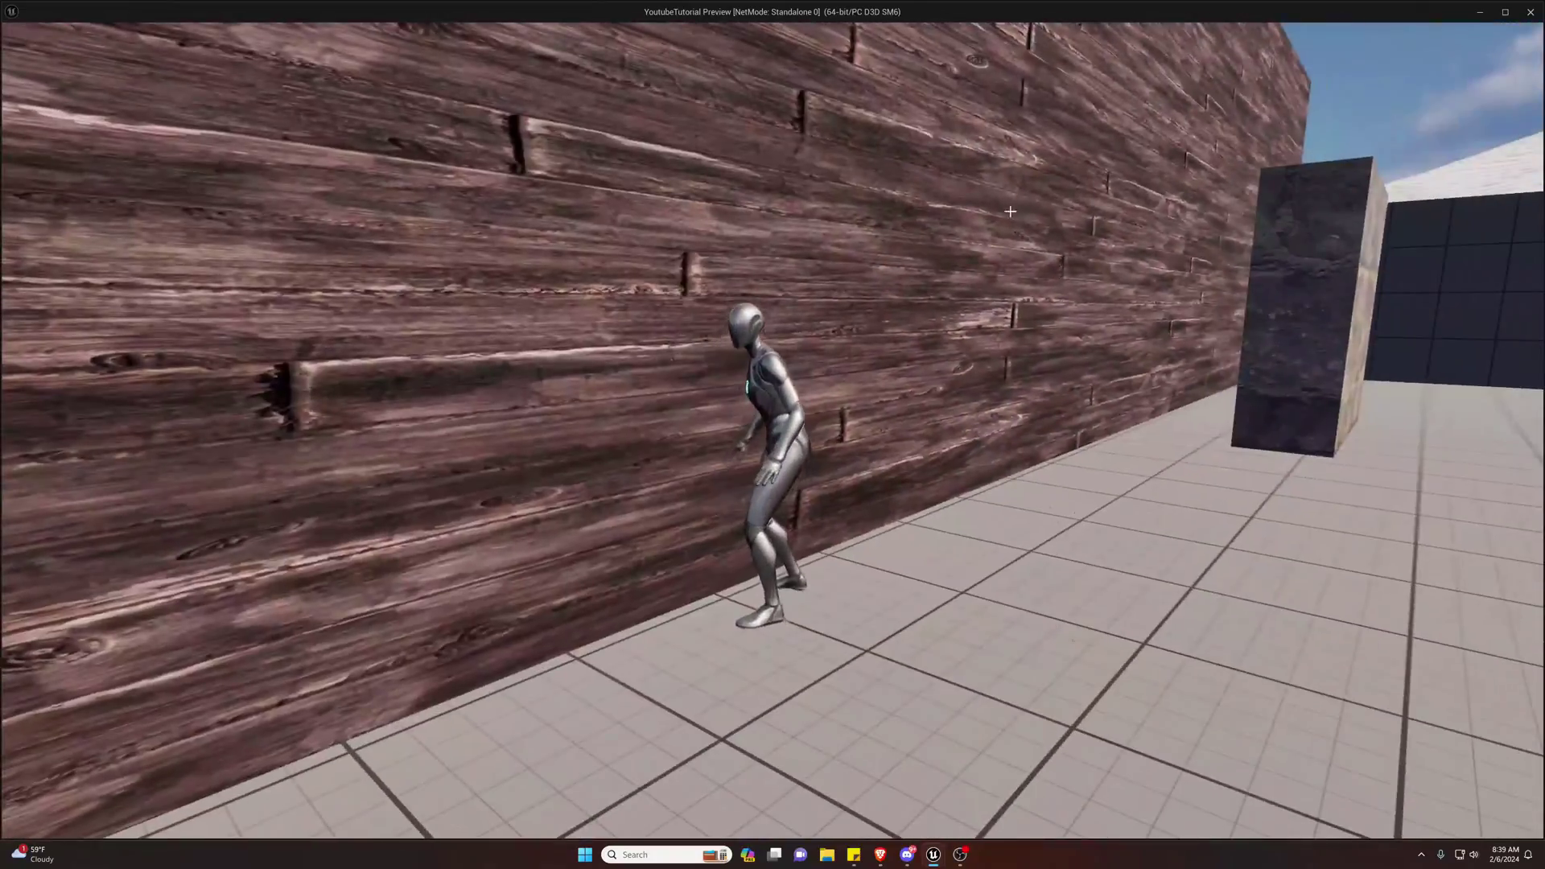
key(Escape)
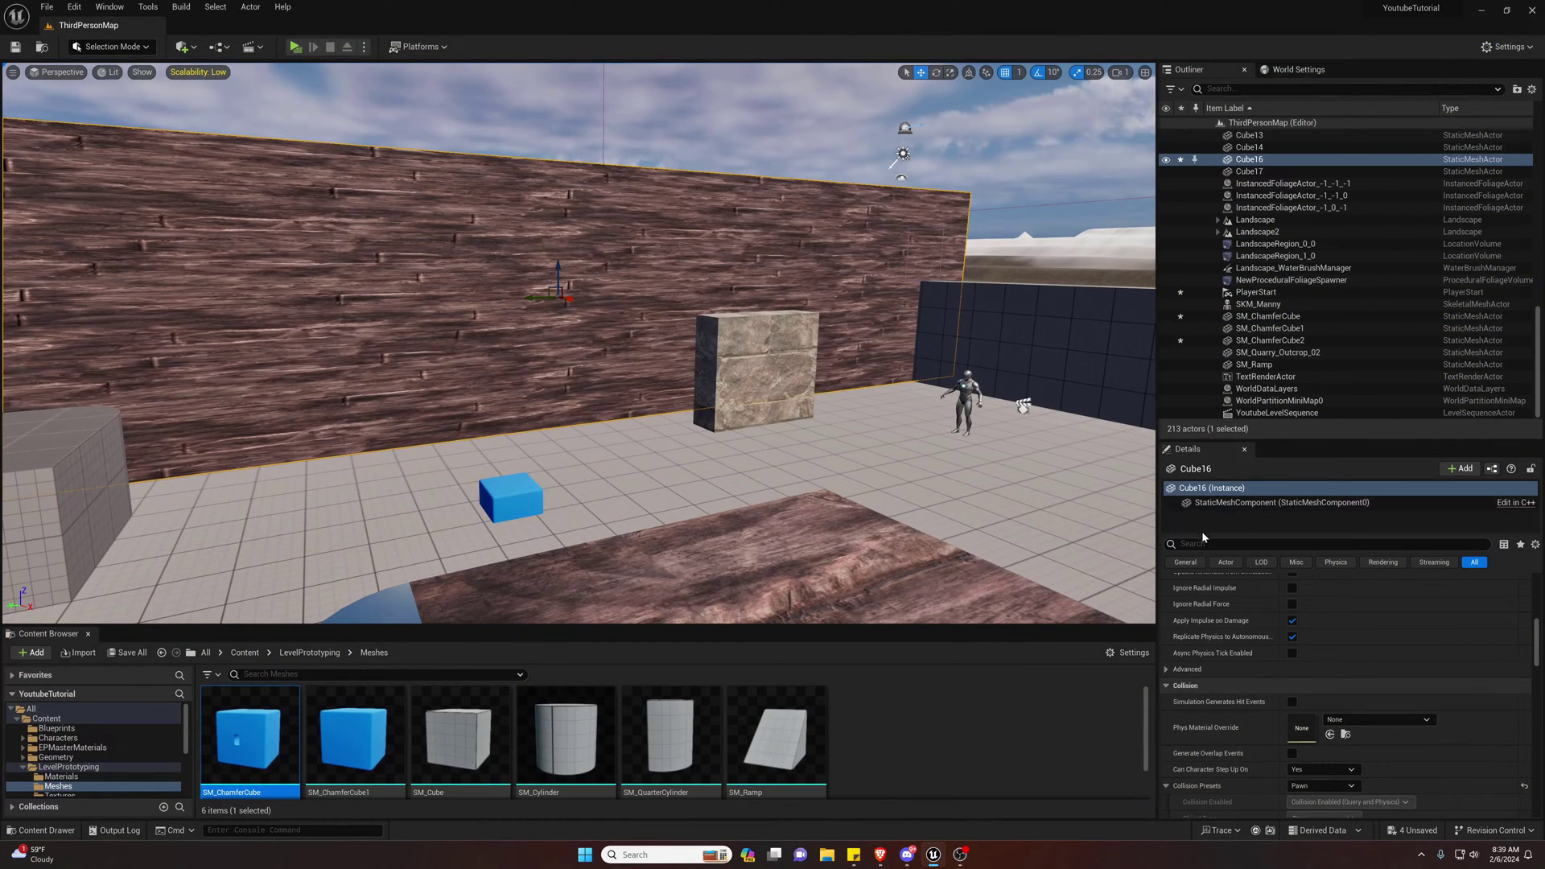
Filter the wood wall's properties for "hidden" and enable Actor Hidden in Game.
click(1204, 543)
text(hidden)
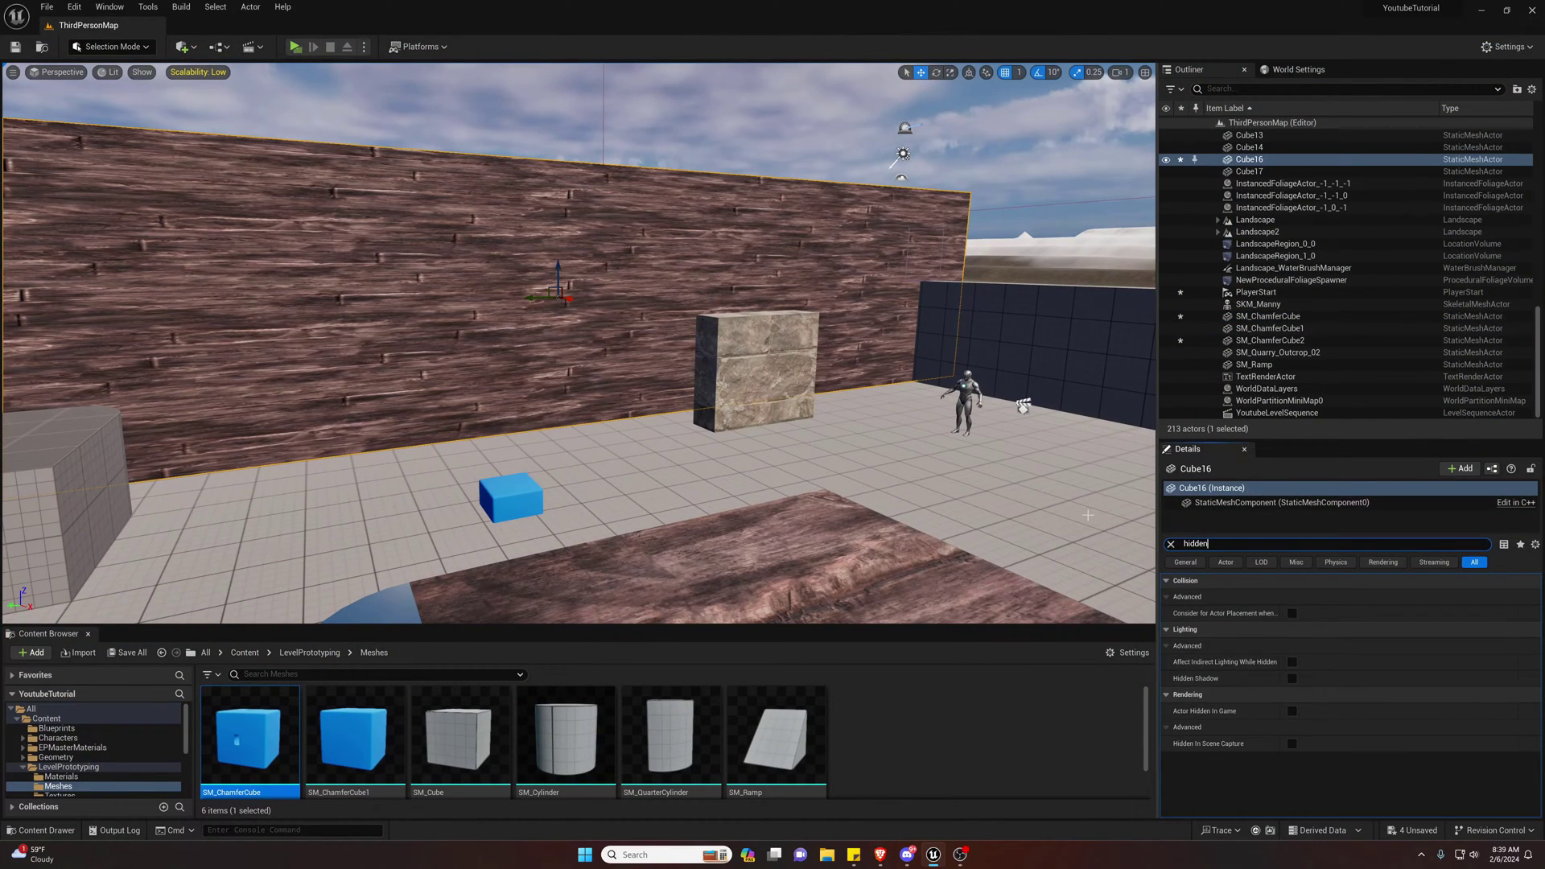
click(1292, 712)
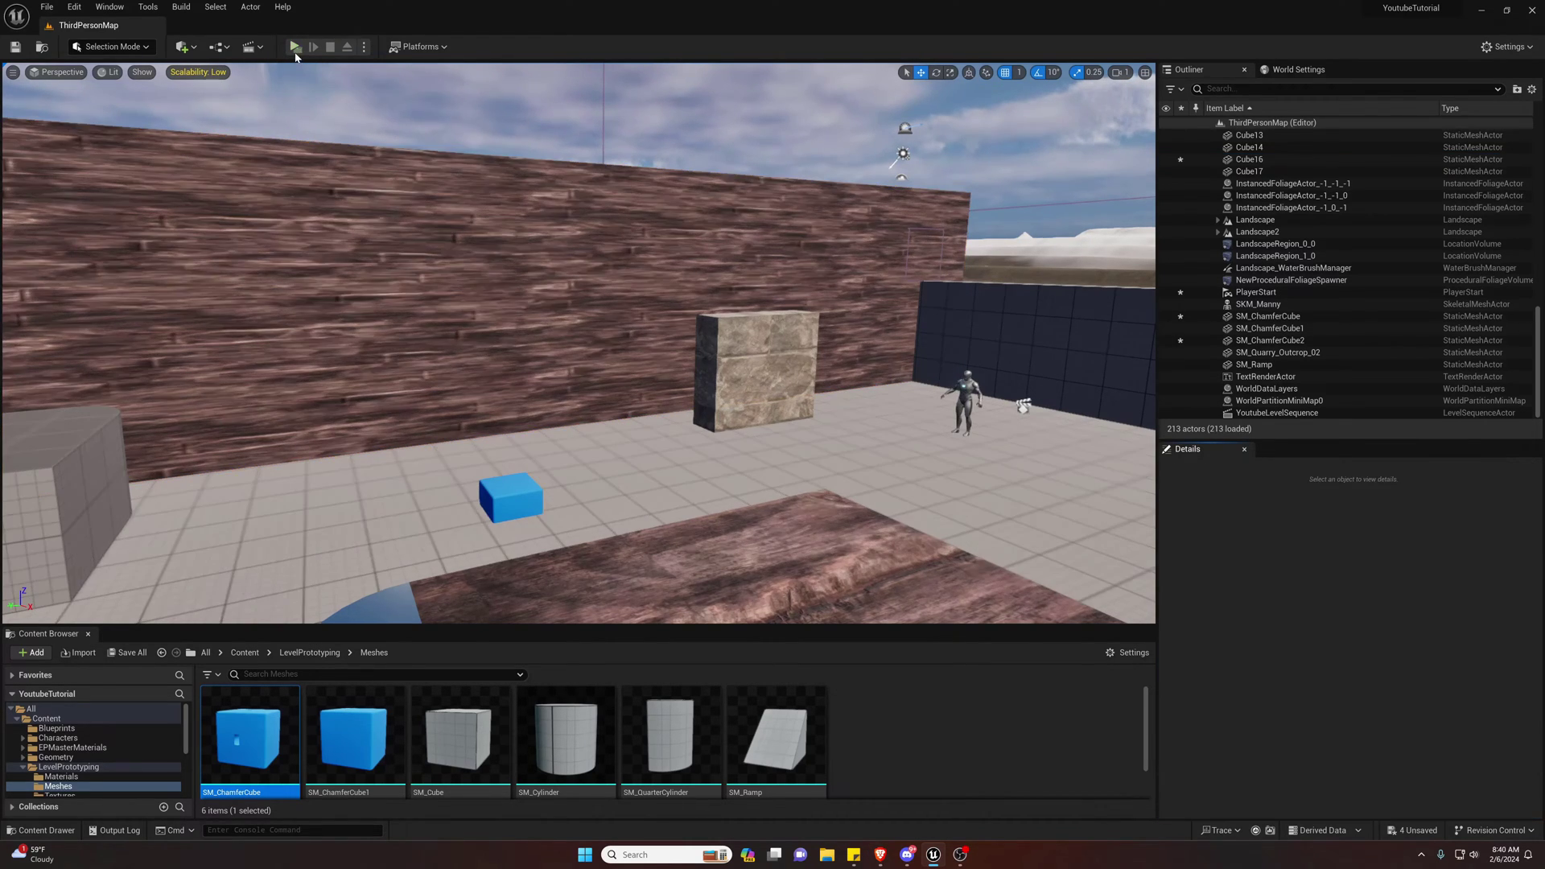
Play the level and walk the character against the hidden wall to test its collision.
click(296, 47)
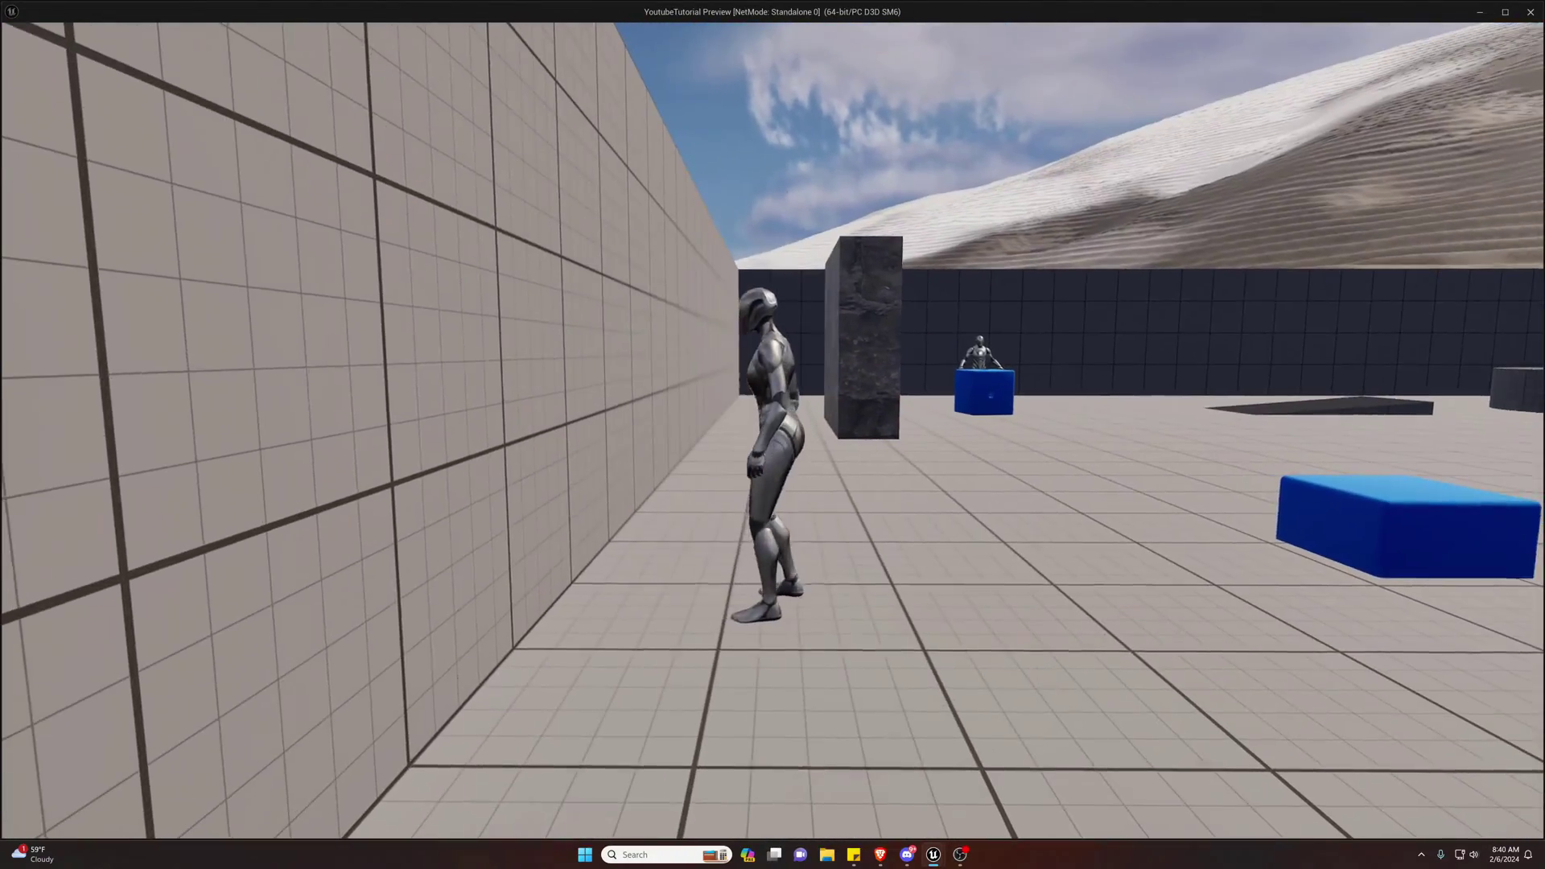
key(s)
key(a)
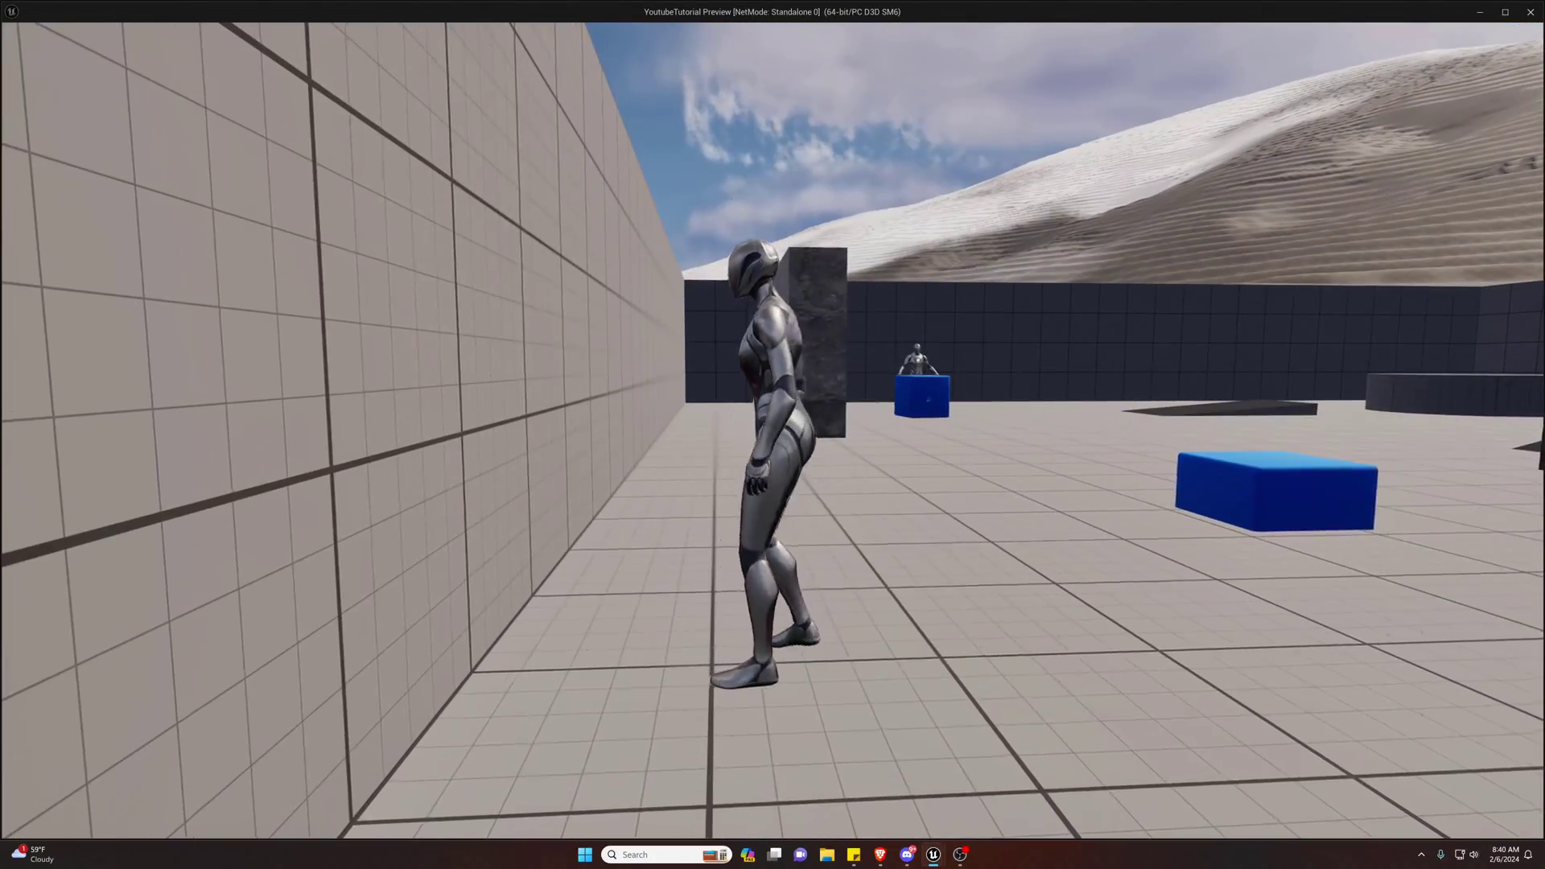
key(w)
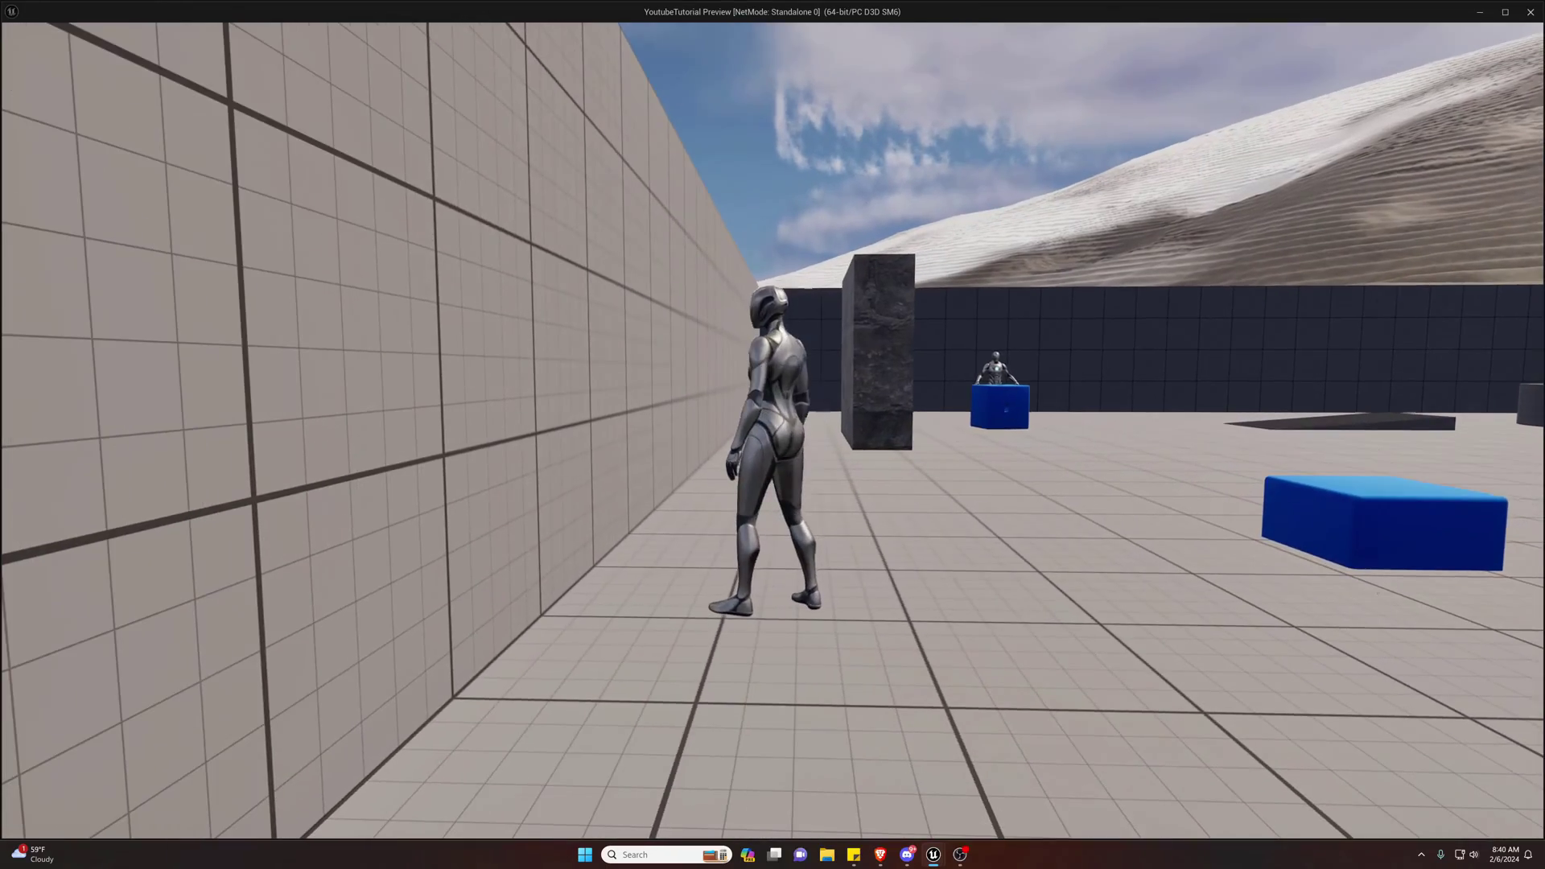
End the game preview and examine the wood wall and the walled arena from several sides in the editor.
key(Escape)
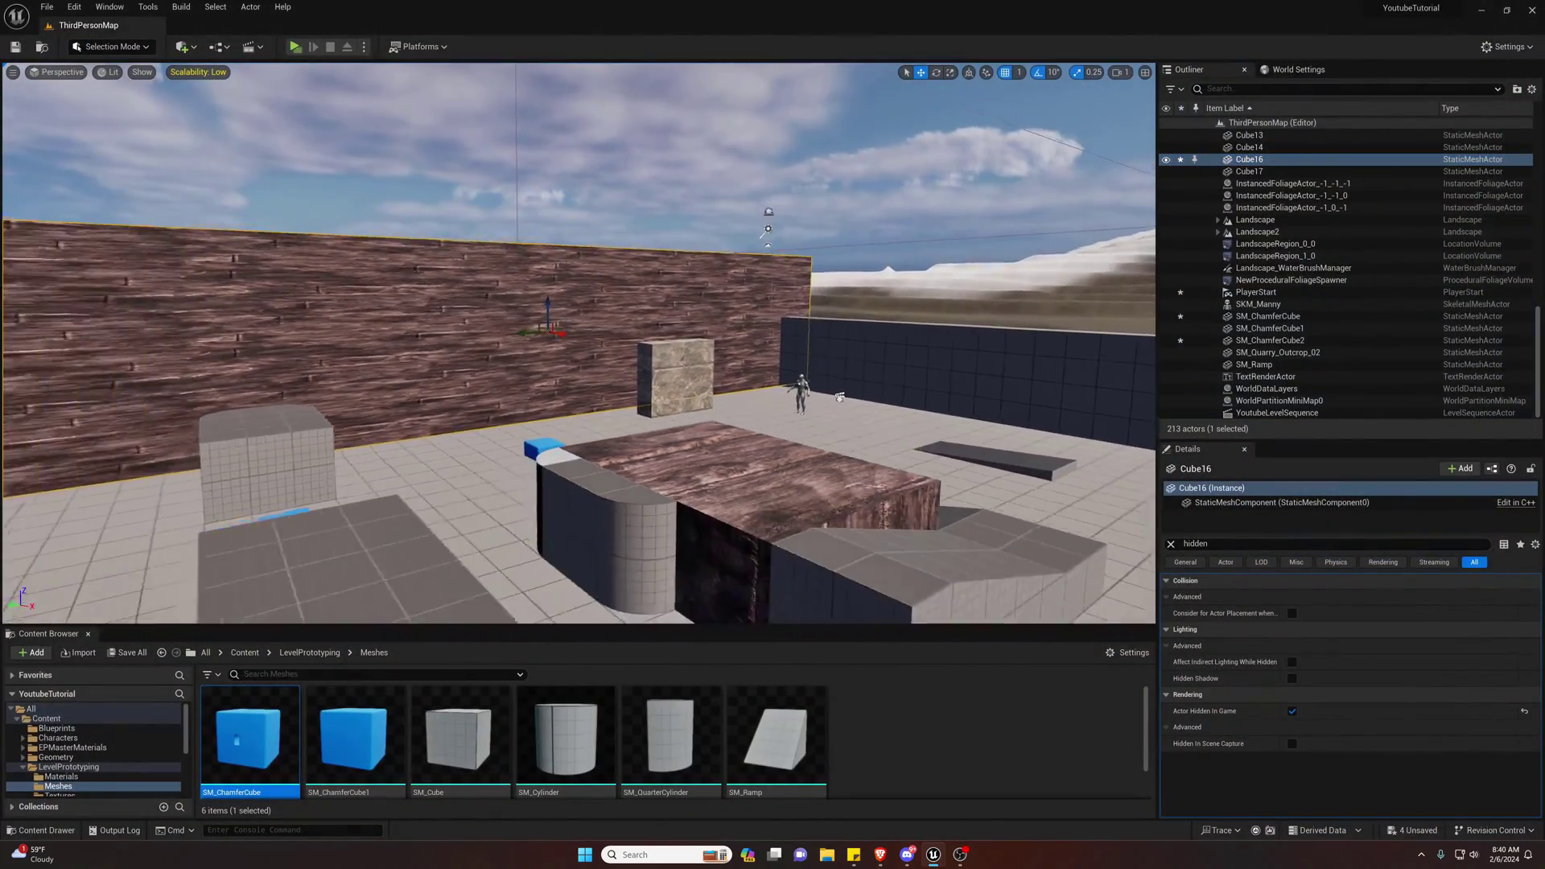
key(s)
key(a)
right_drag(579, 343, 944, 266)
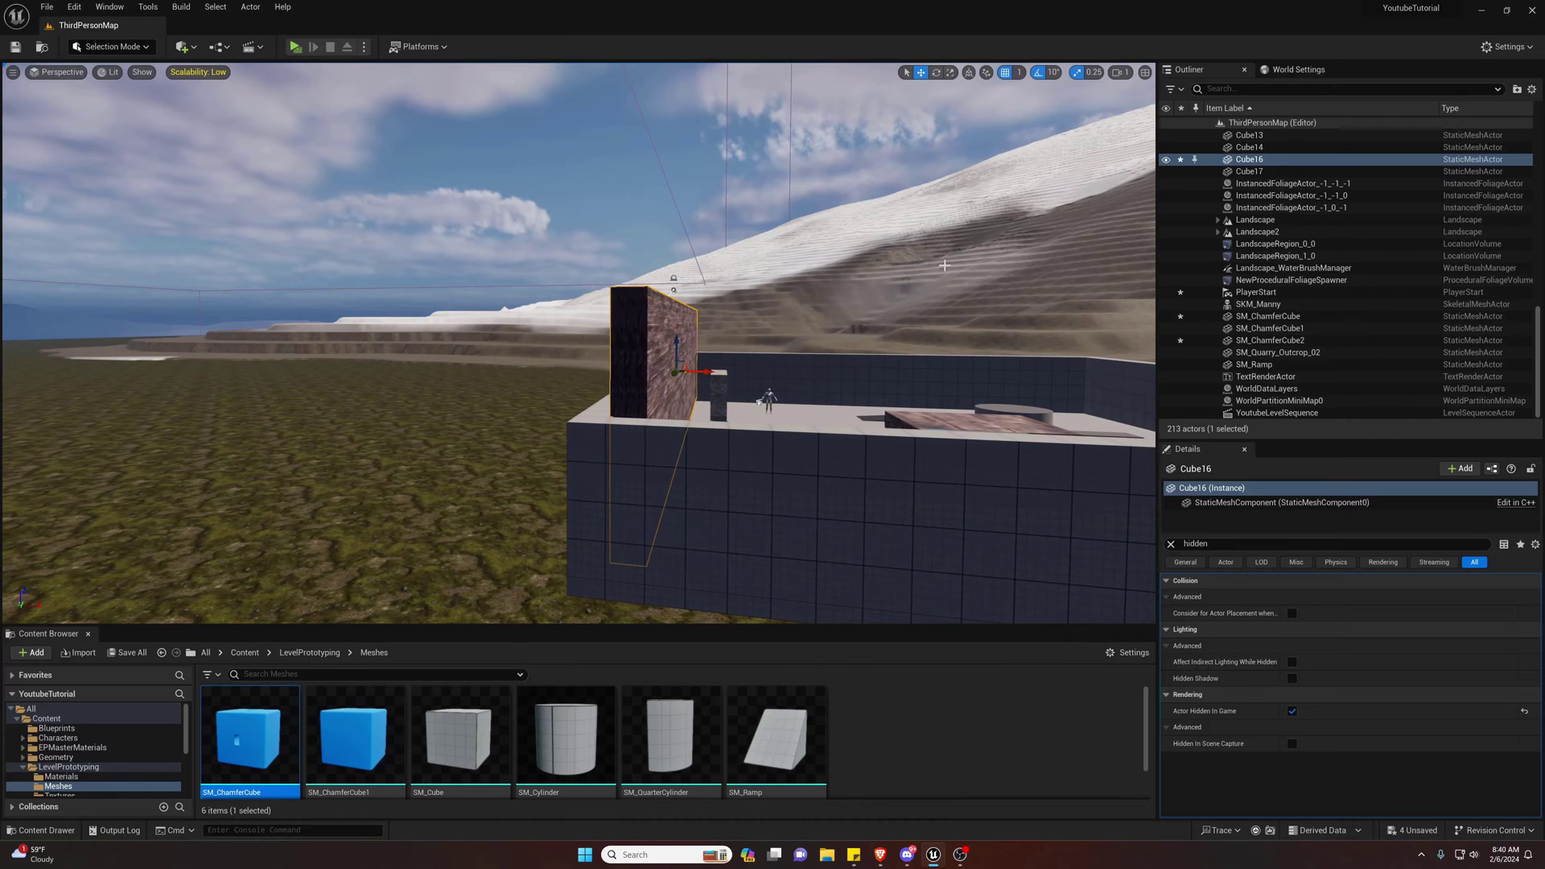
key(a)
right_drag(794, 279, 692, 293)
key(d)
key(w)
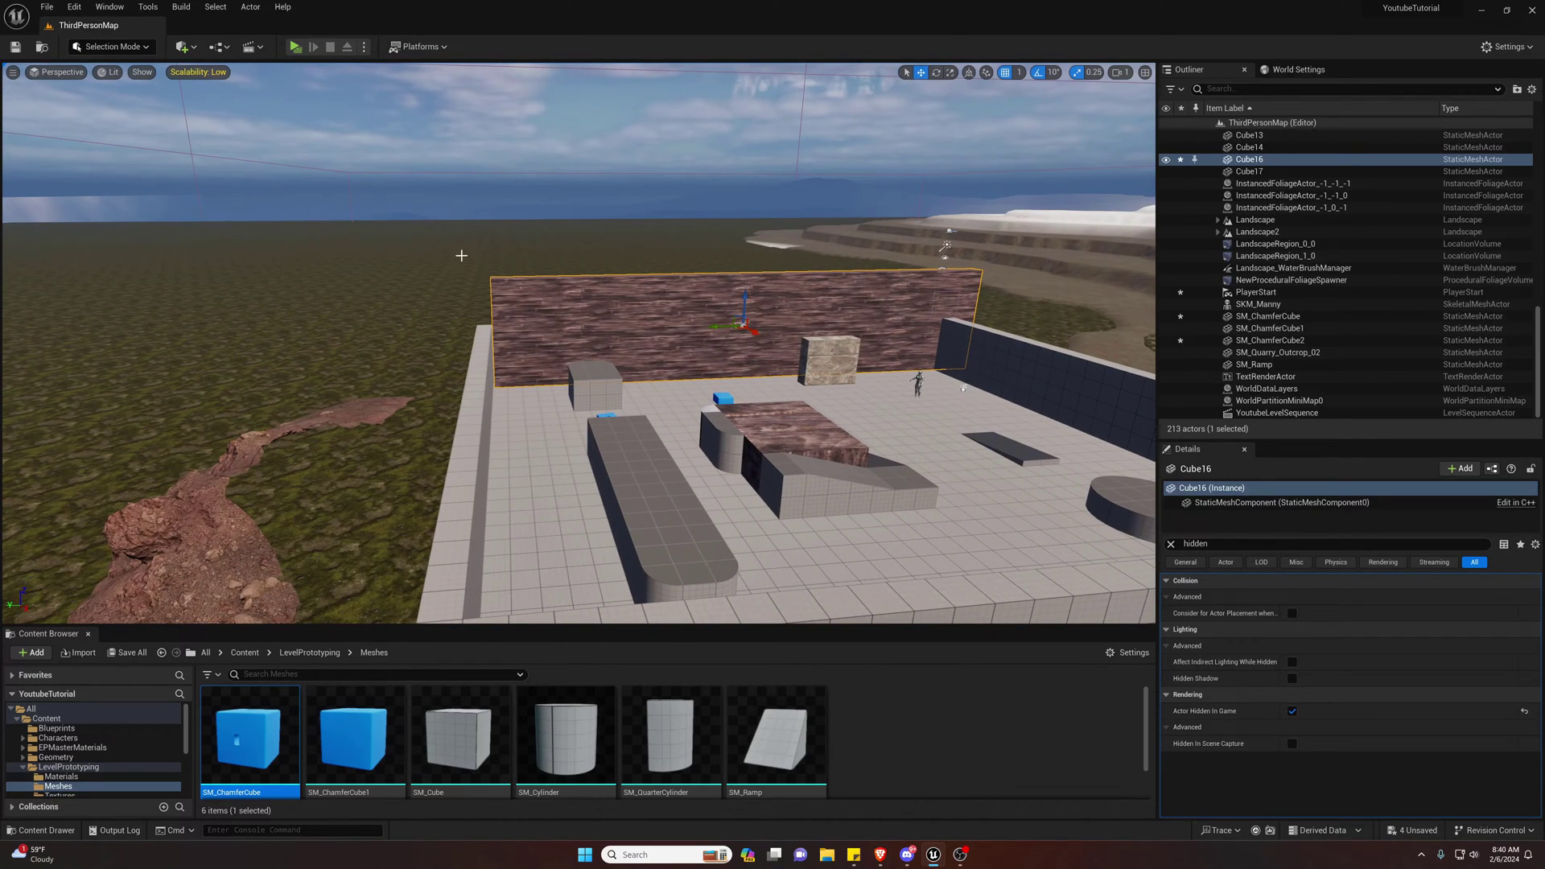
right_drag(739, 374, 538, 295)
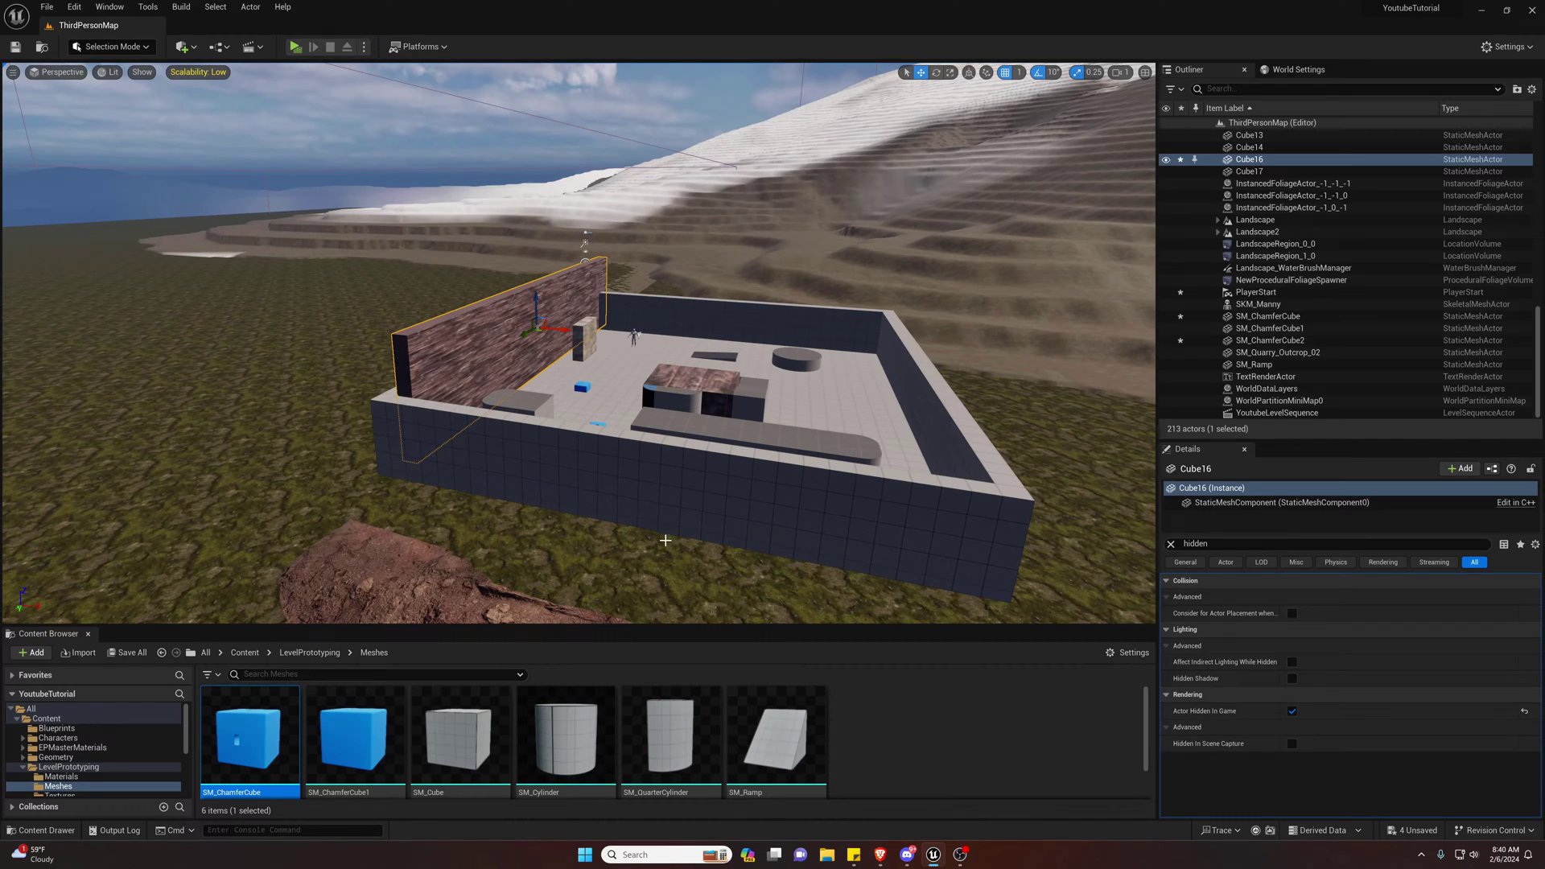
right_drag(769, 227, 837, 205)
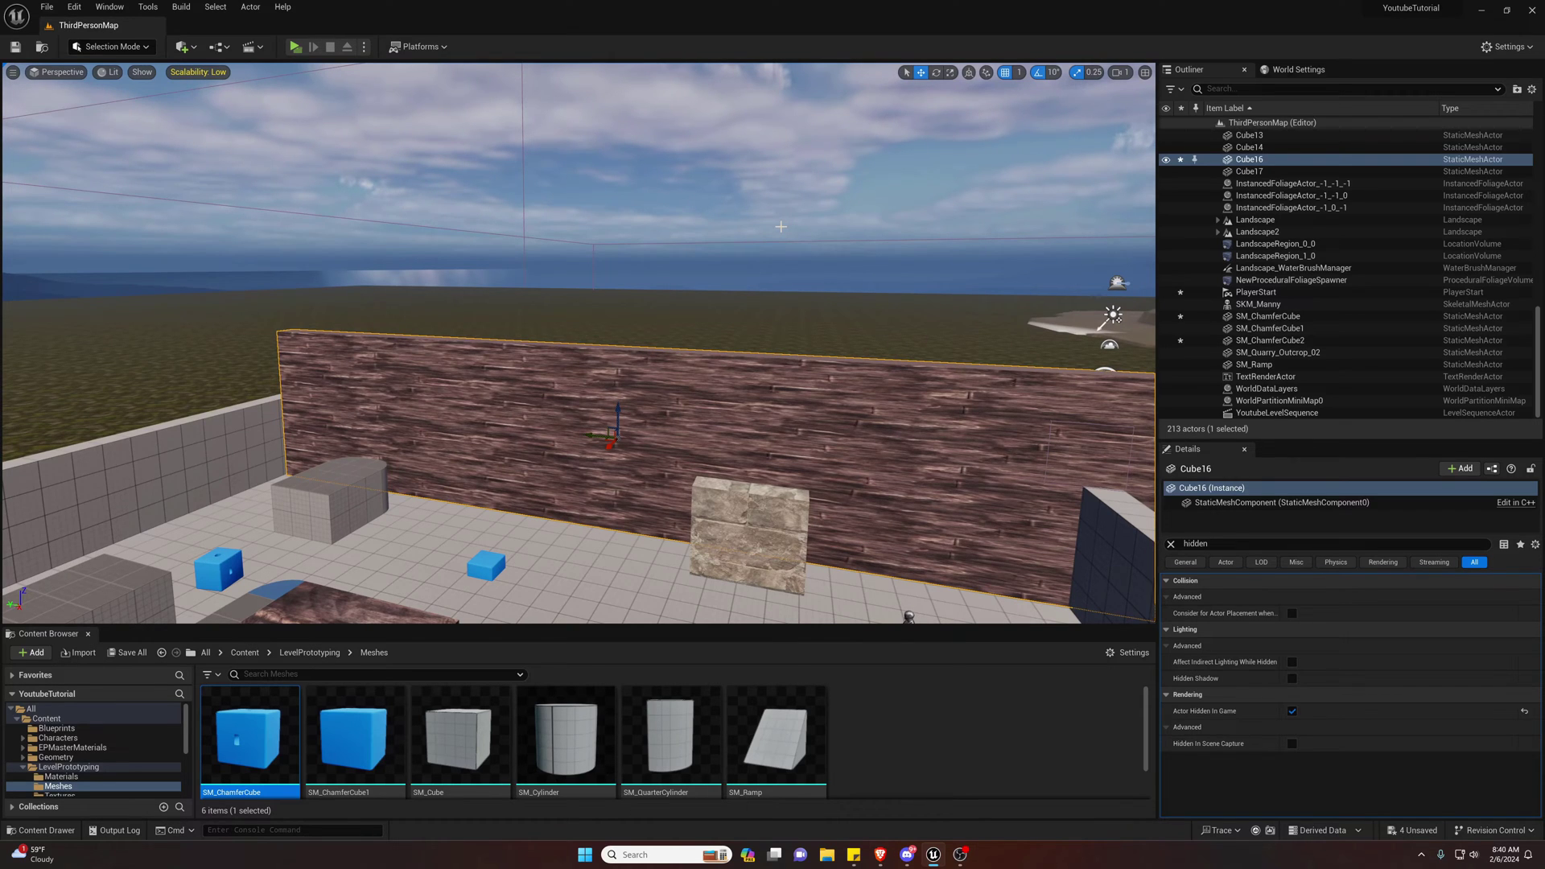
right_drag(800, 236, 755, 260)
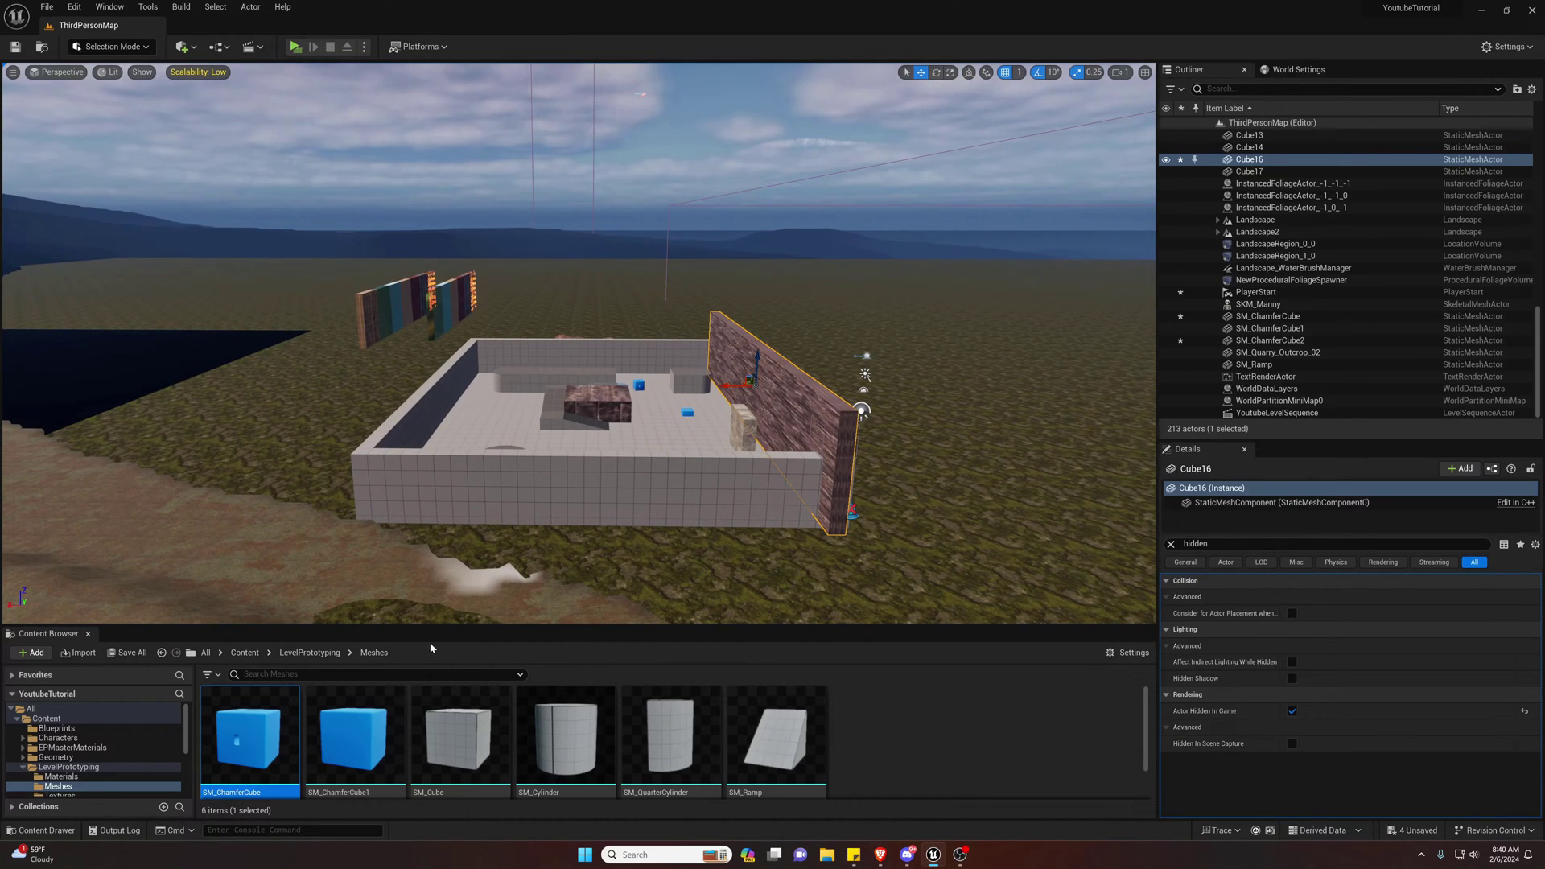
Enlarge the Content Browser, then select the flat blue block on the arena floor and focus the view on it.
scroll(375, 719, down, 1)
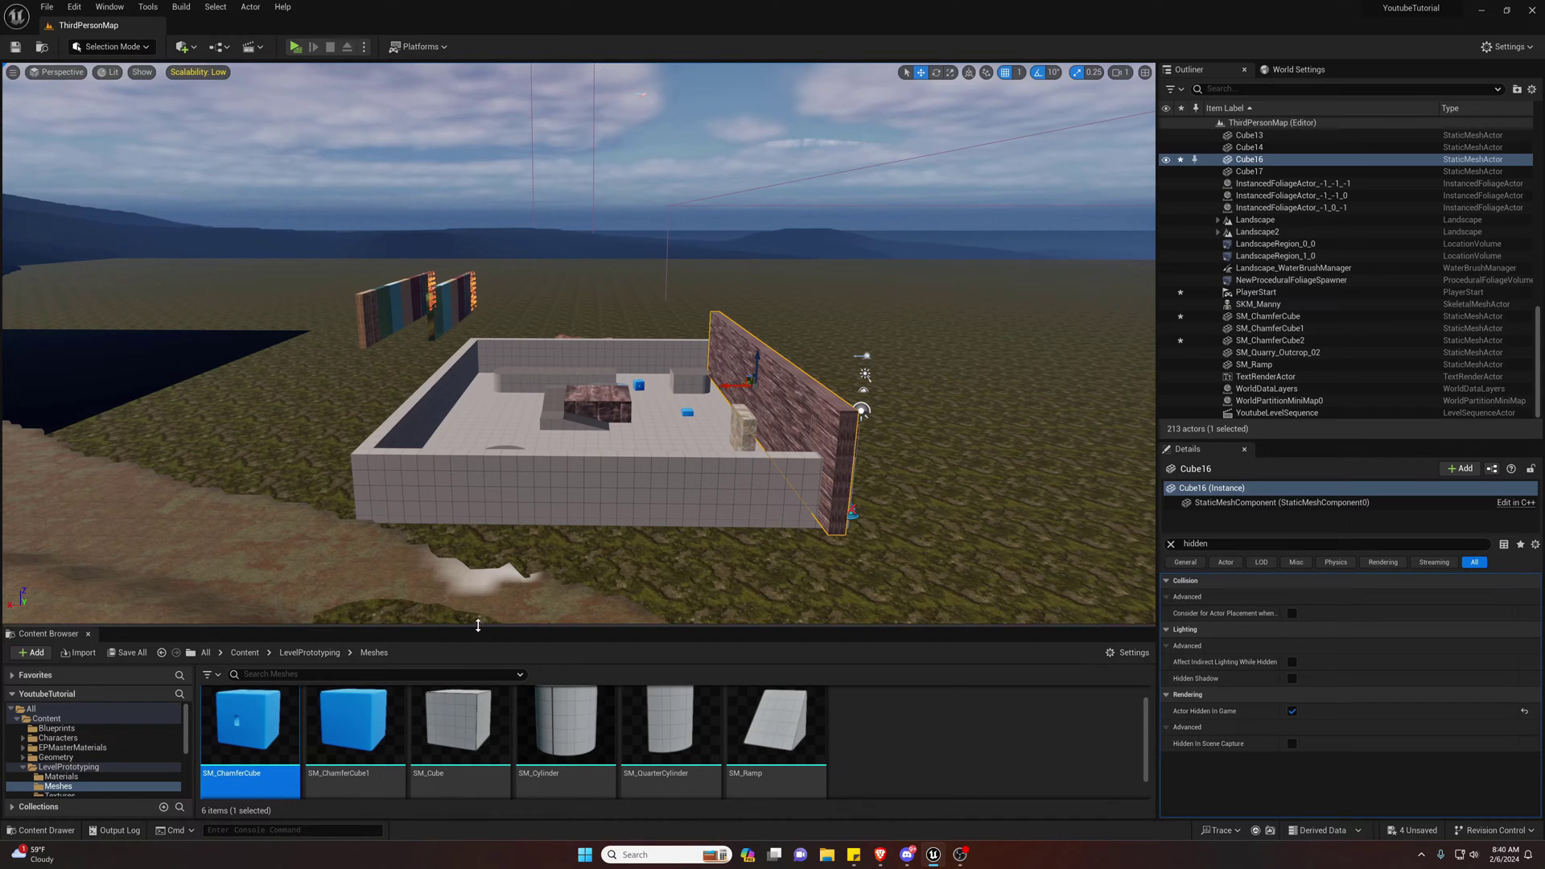
drag(477, 626, 498, 476)
key(w)
right_drag(510, 370, 543, 398)
click(587, 389)
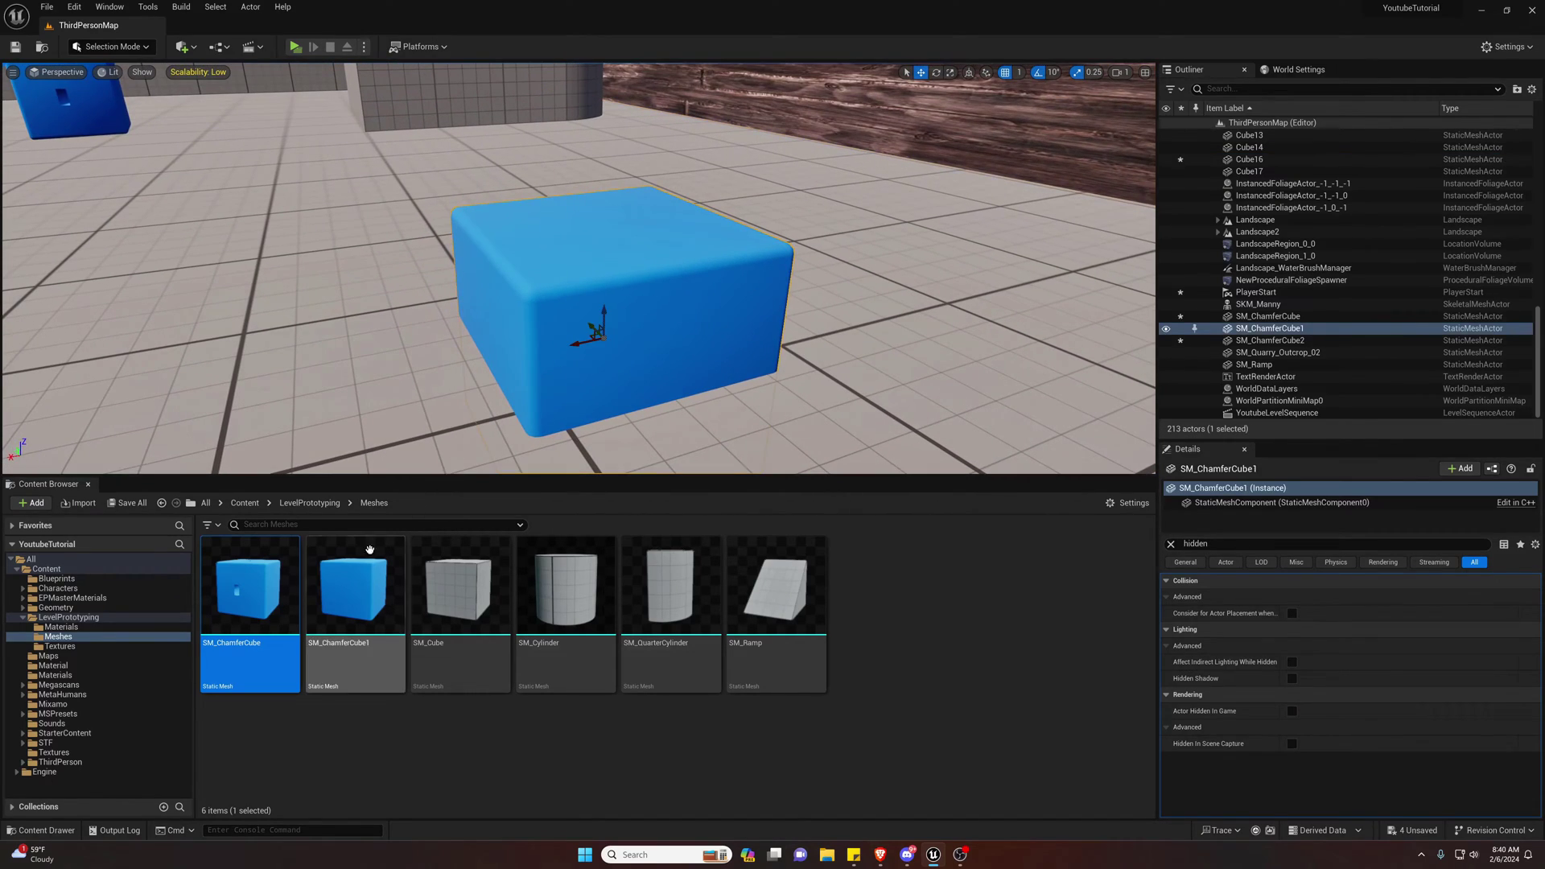
key(f)
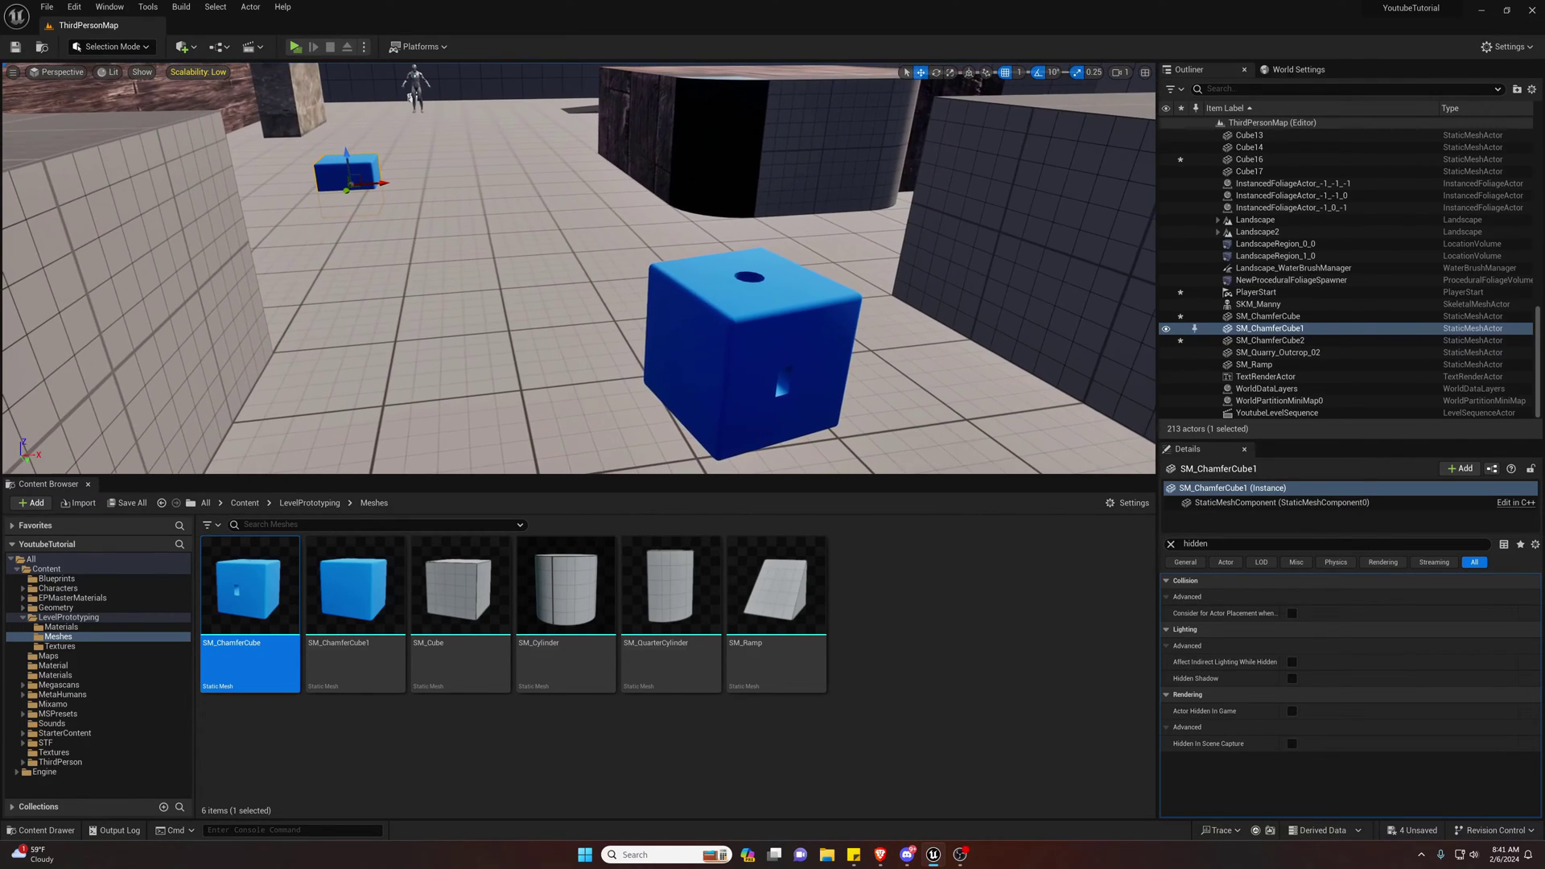
Select the small blue cube with holes and examine it up close and from outside the arena.
click(738, 340)
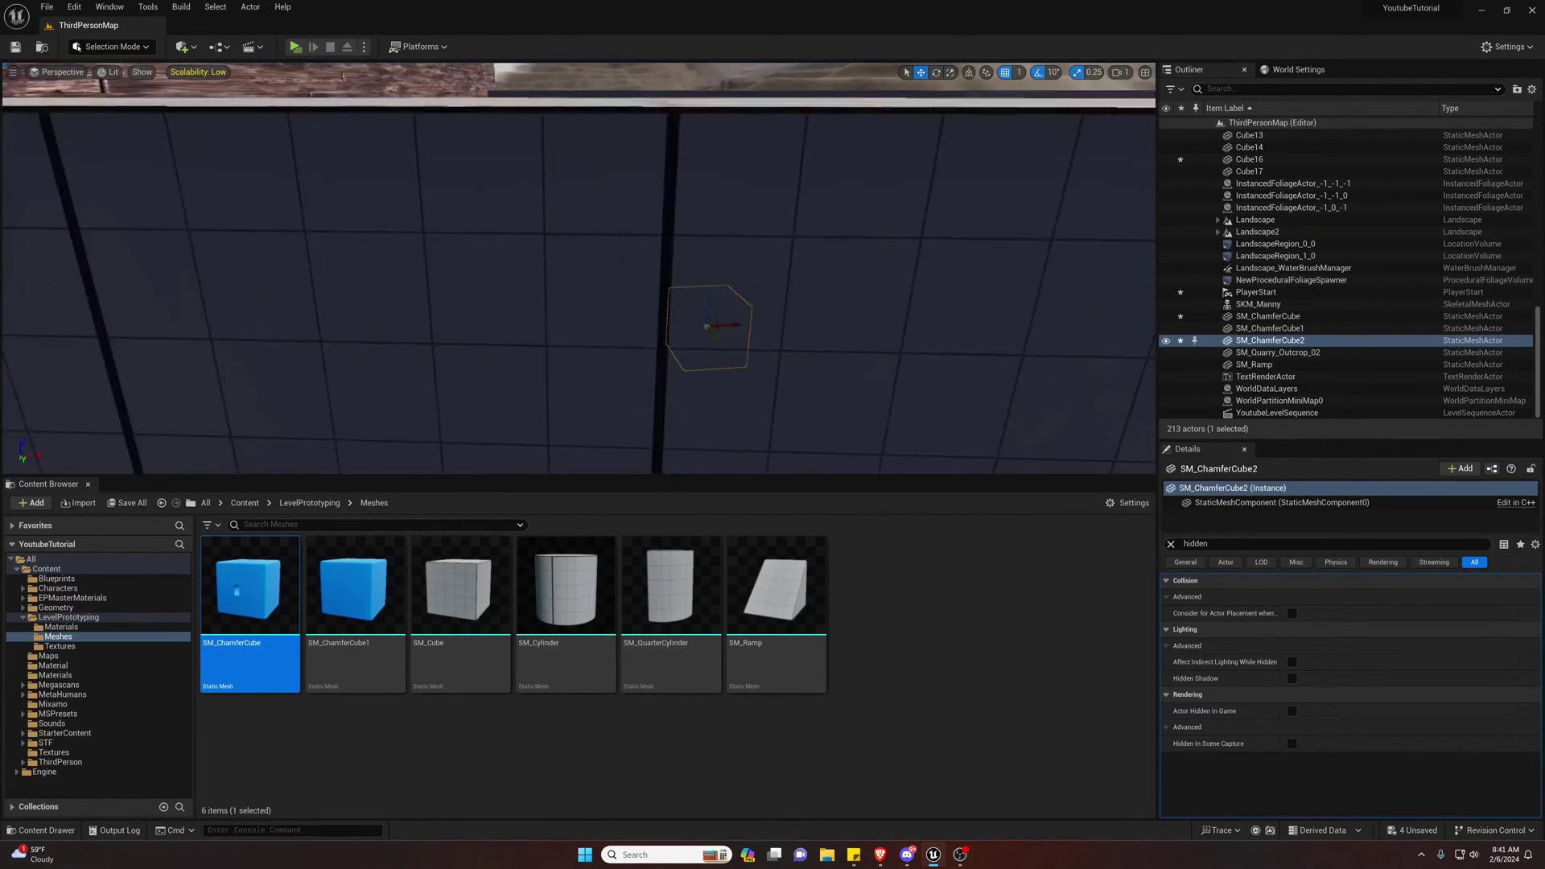
right_drag(475, 322, 475, 322)
key(s)
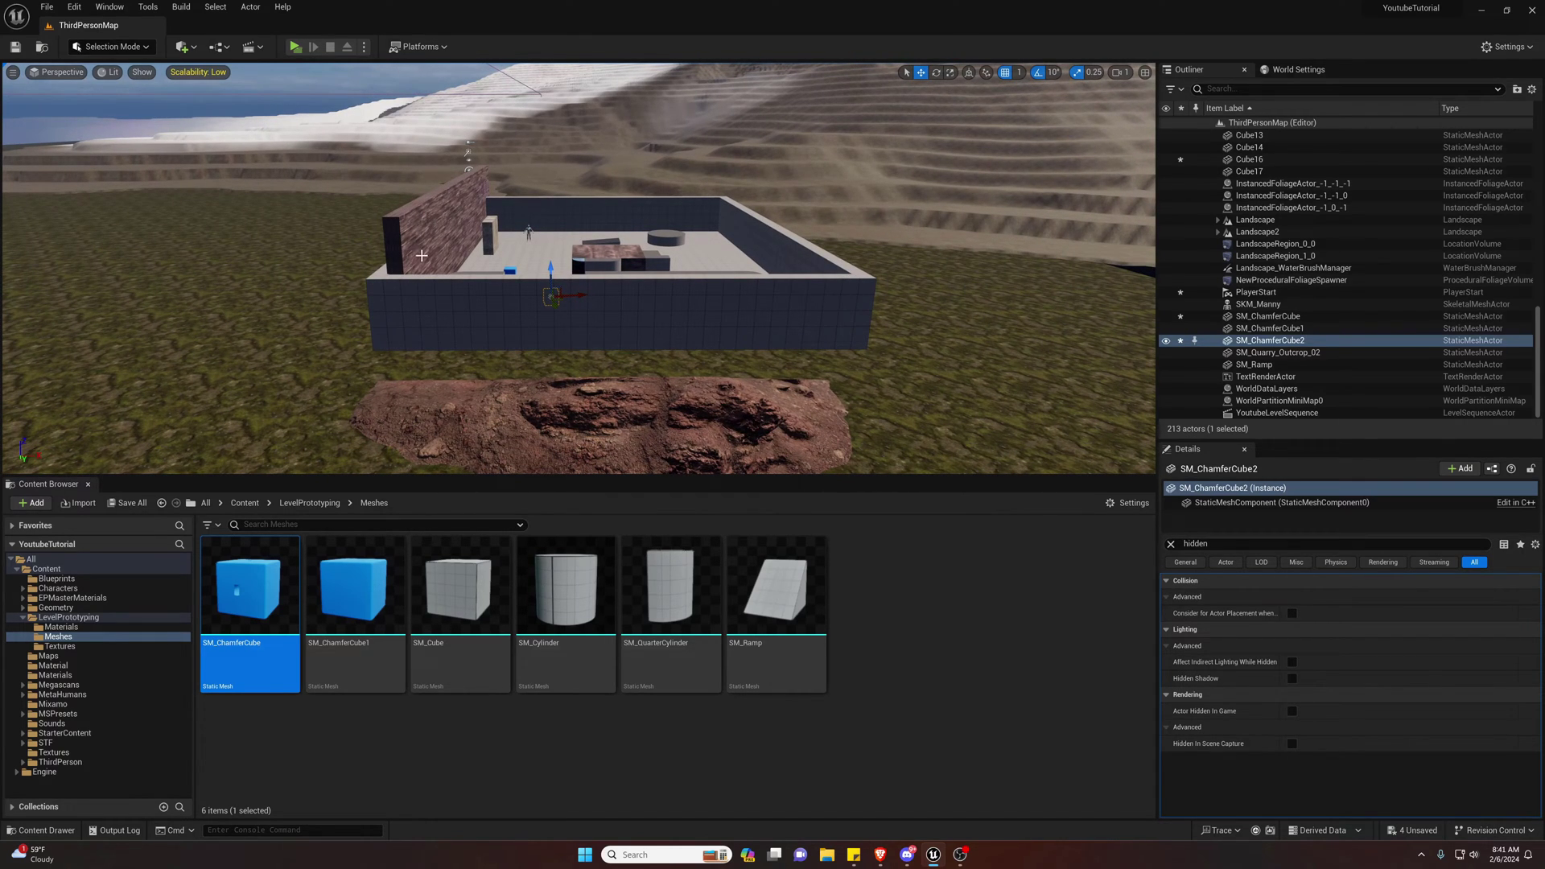
key(w)
right_drag(421, 255, 422, 255)
key(w)
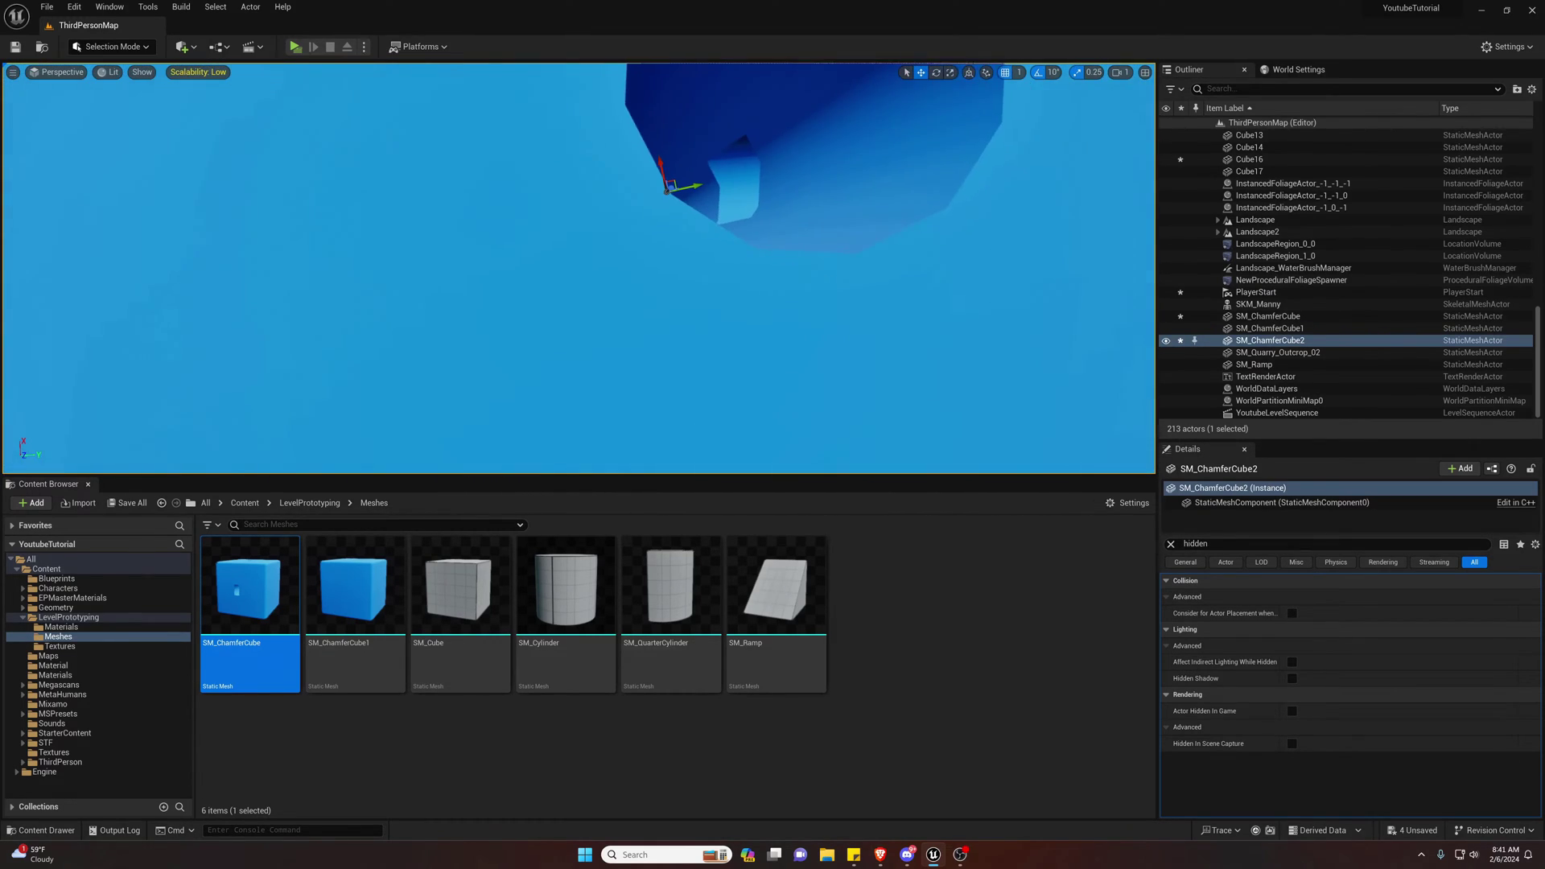
key(f)
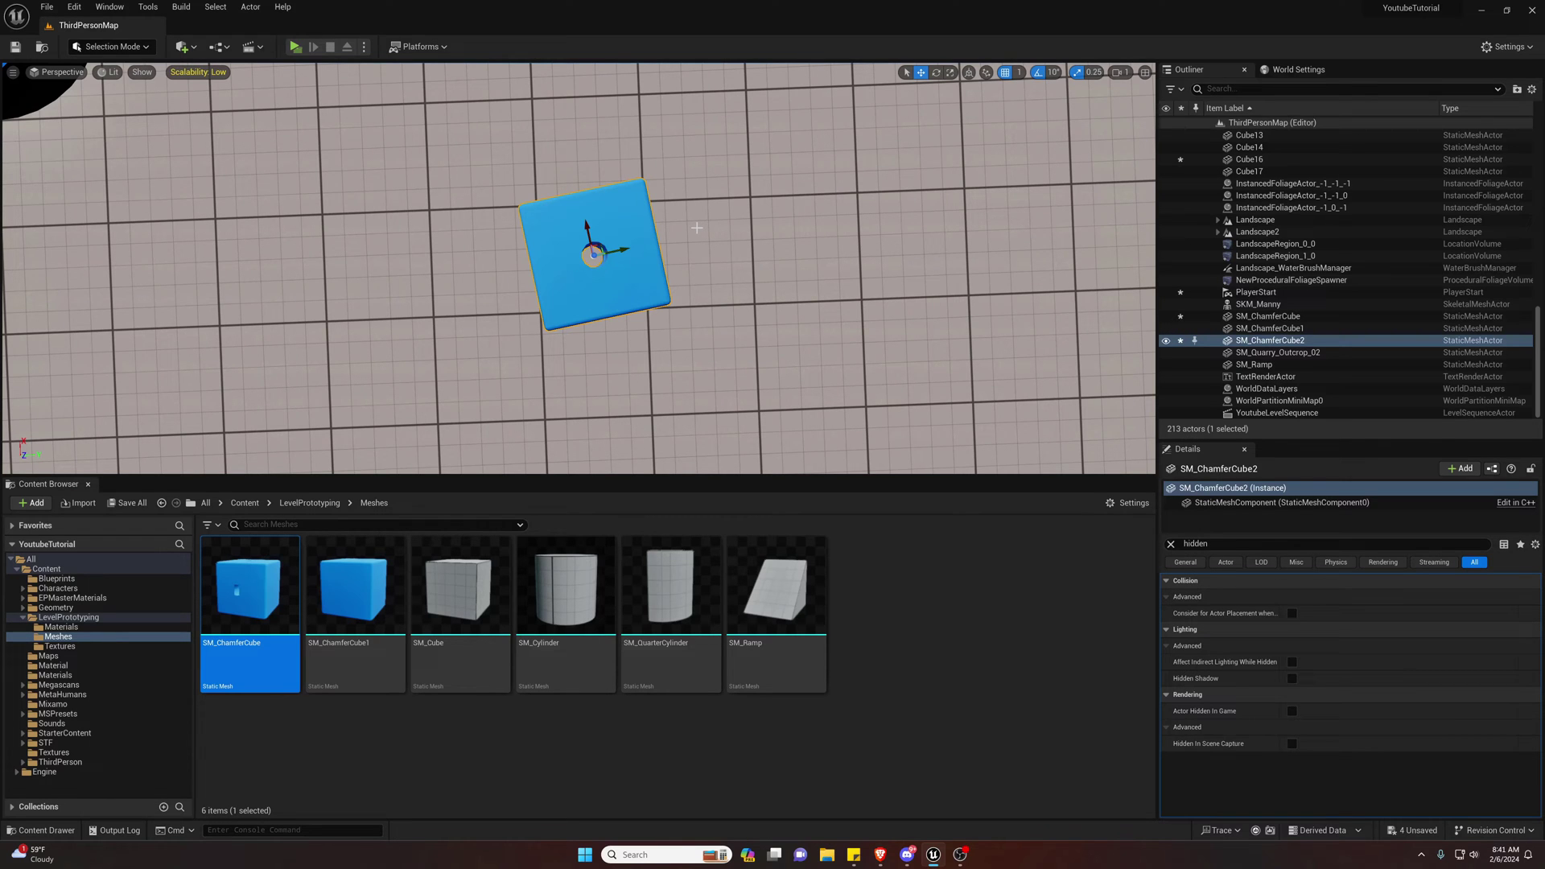
key(s)
right_drag(421, 255, 422, 255)
key(s)
key(s)
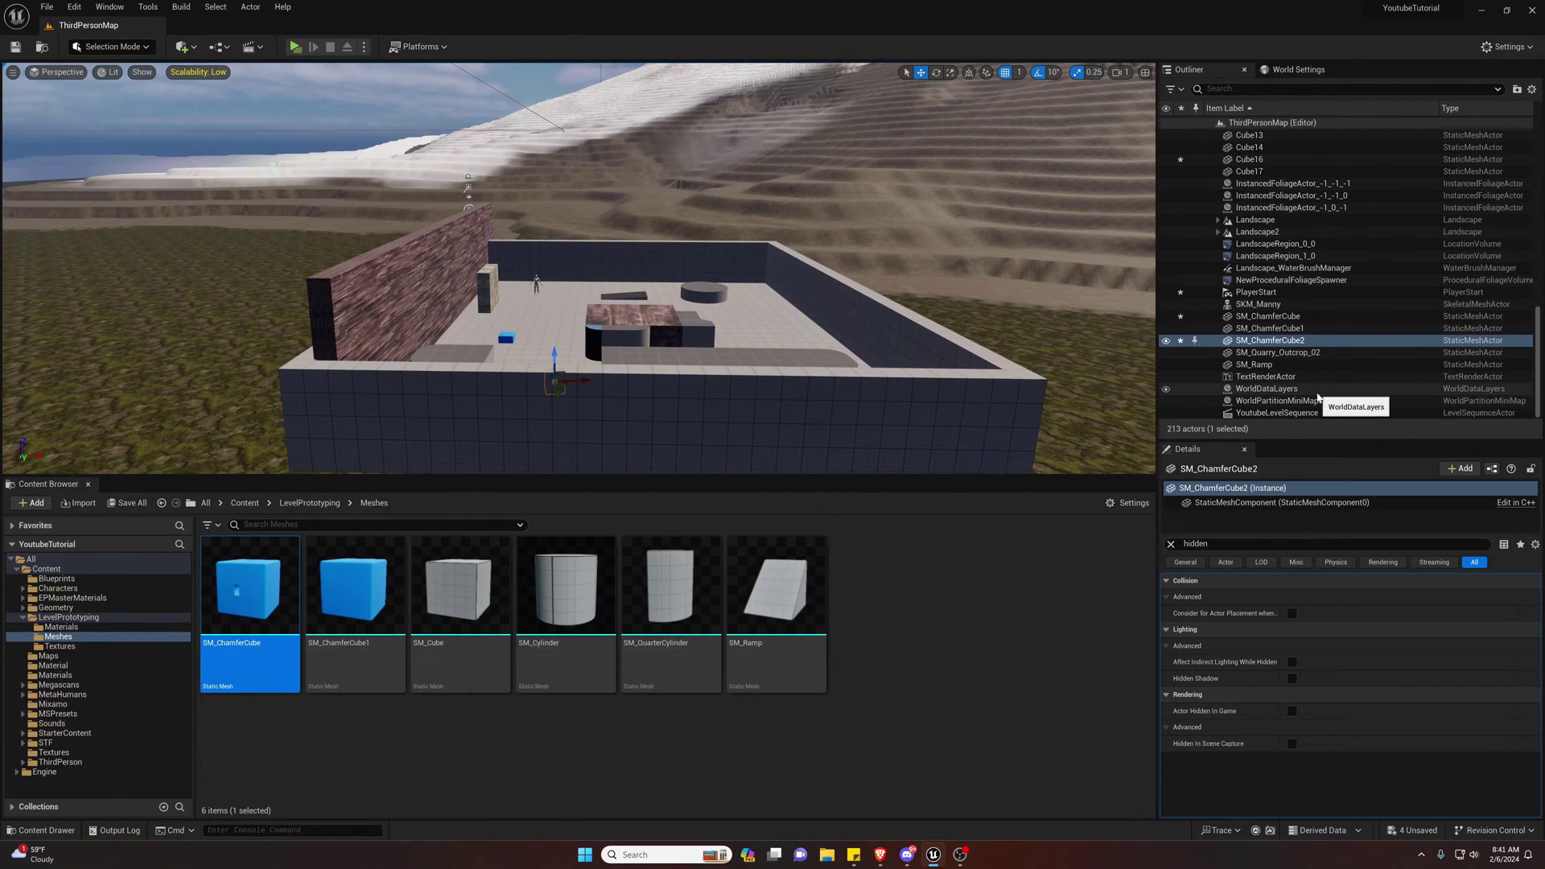
Select SM_ChamferCube in the level, filter its properties for "vis", and enable Visible.
click(1276, 317)
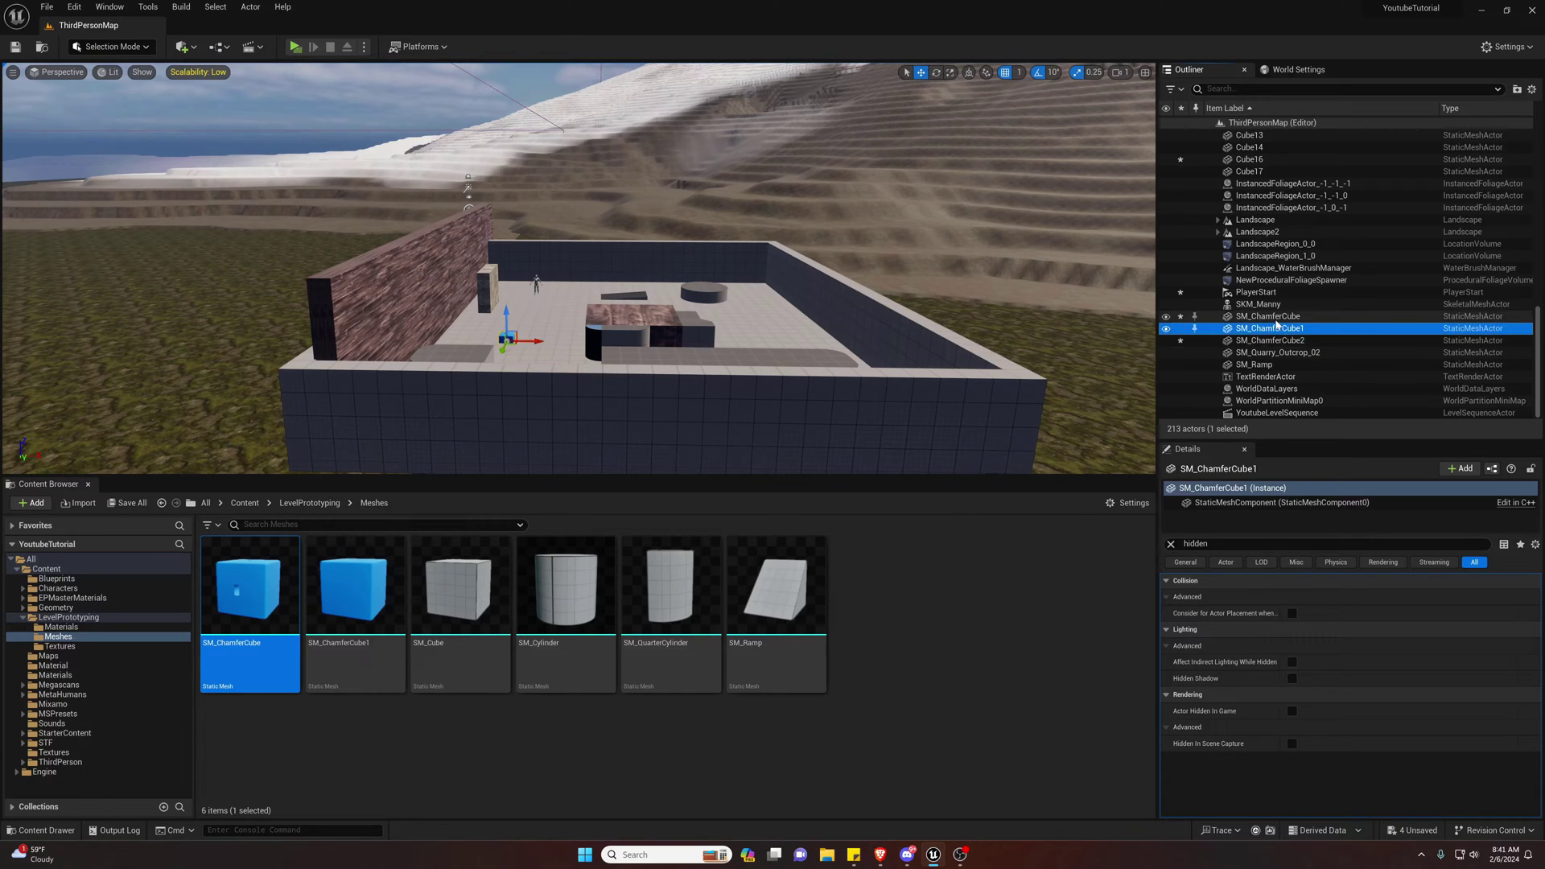
right_drag(980, 321, 978, 310)
key(s)
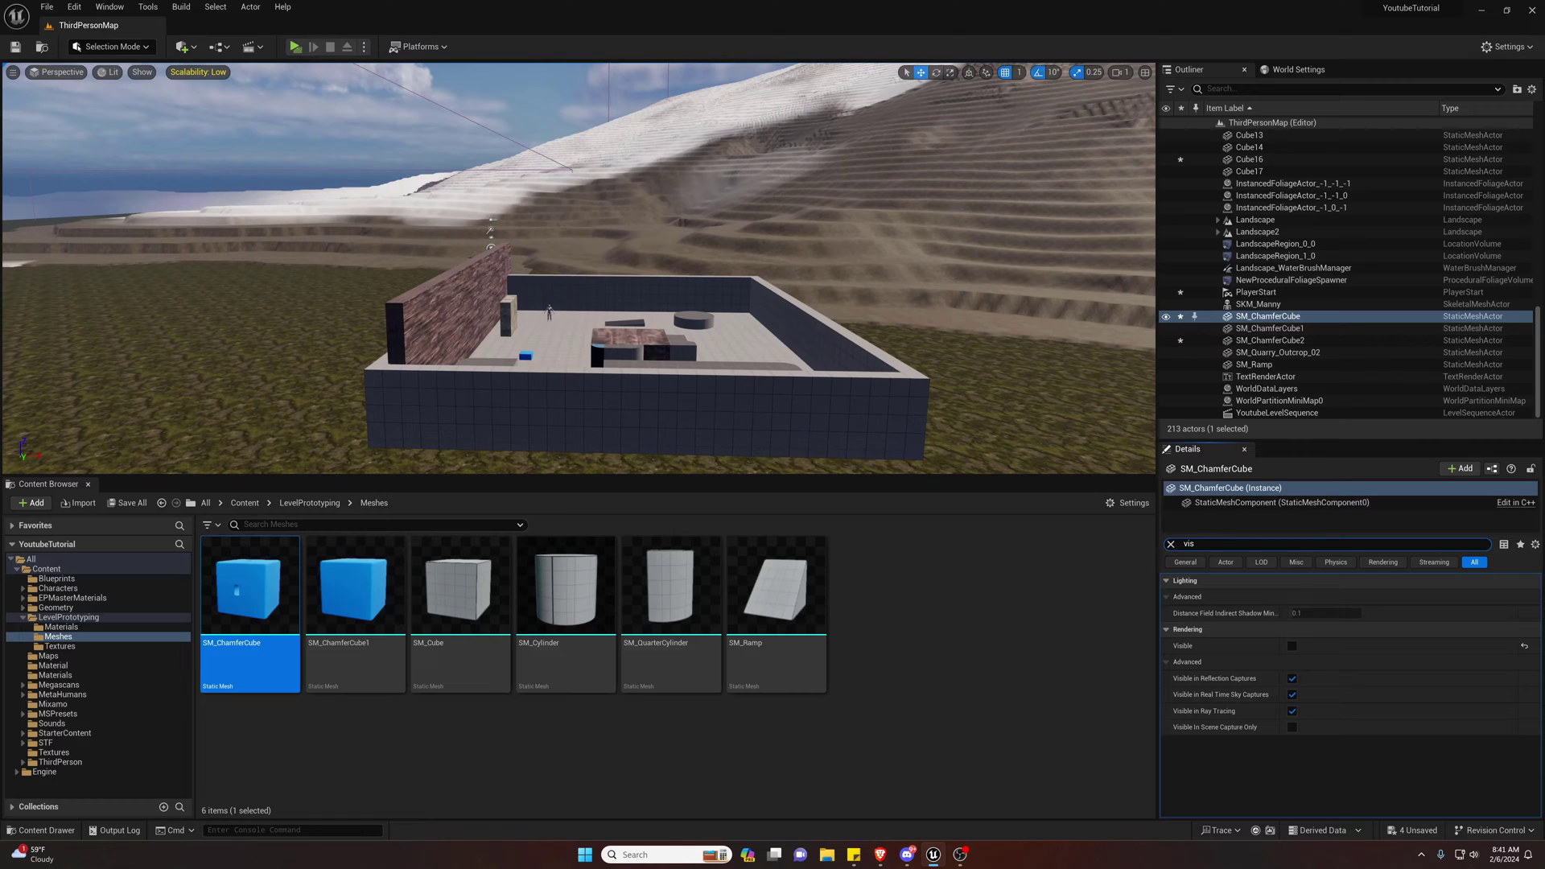
click(1292, 646)
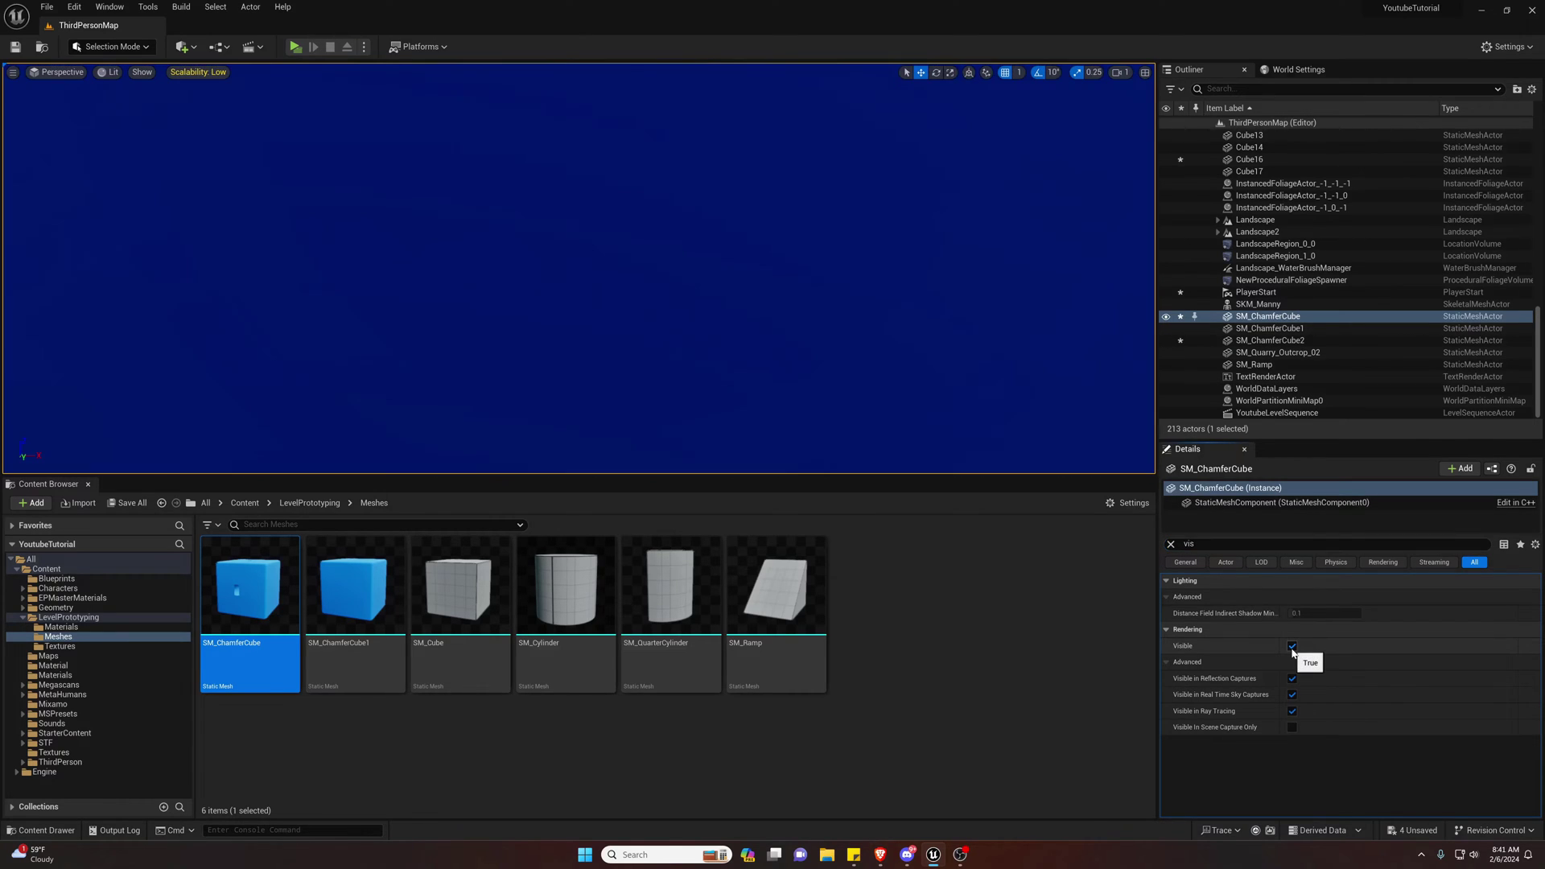
Examine the giant blue cube's exterior and the holes running through it, including the view down onto the arena.
key(s)
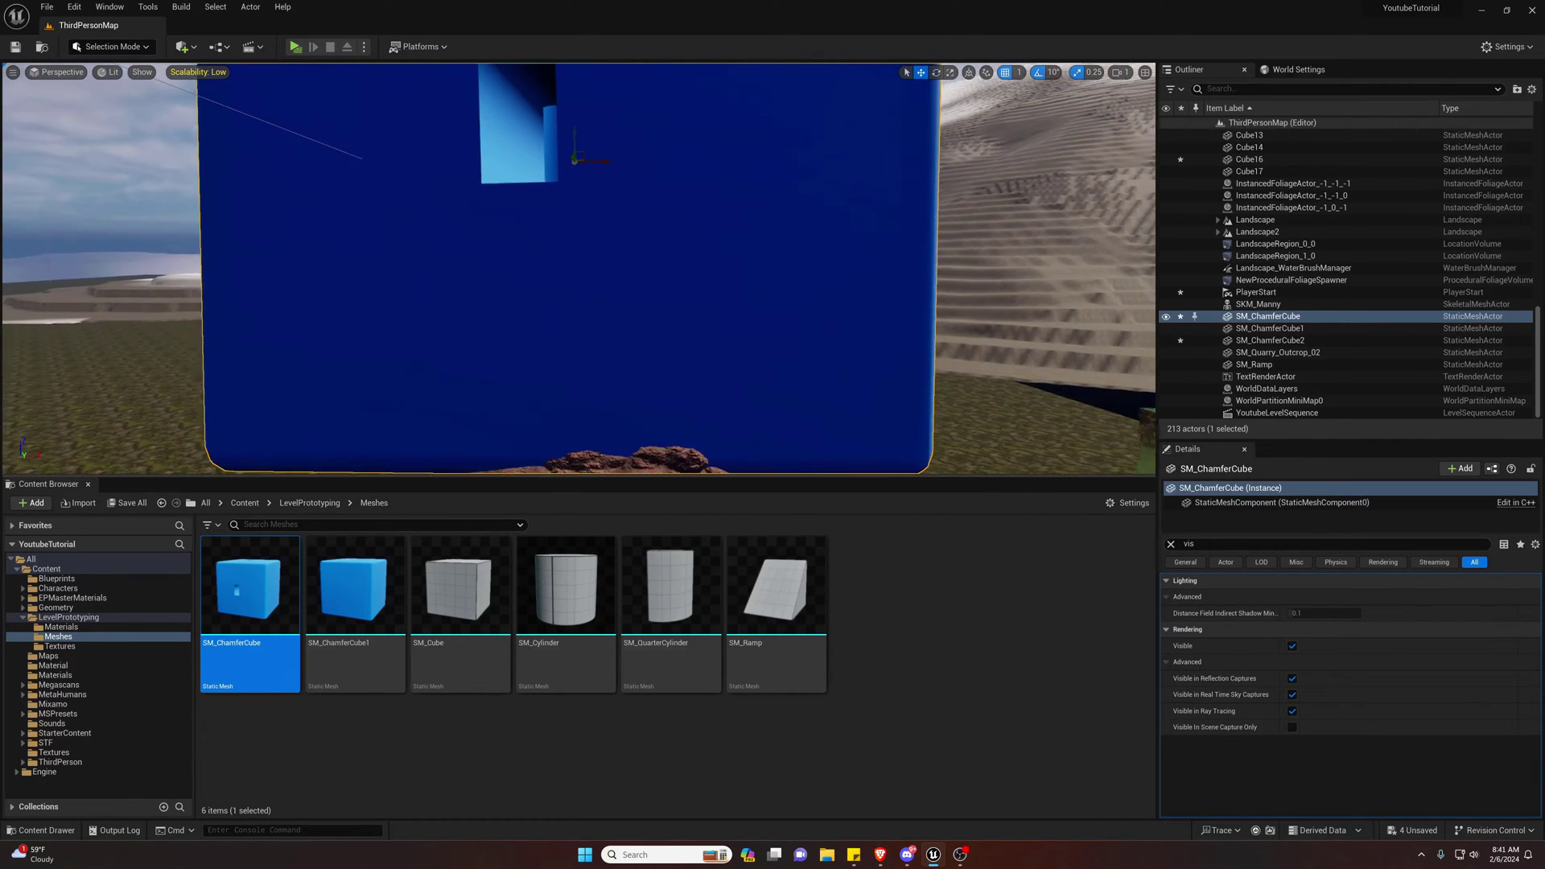
right_drag(579, 268, 555, 233)
key(w)
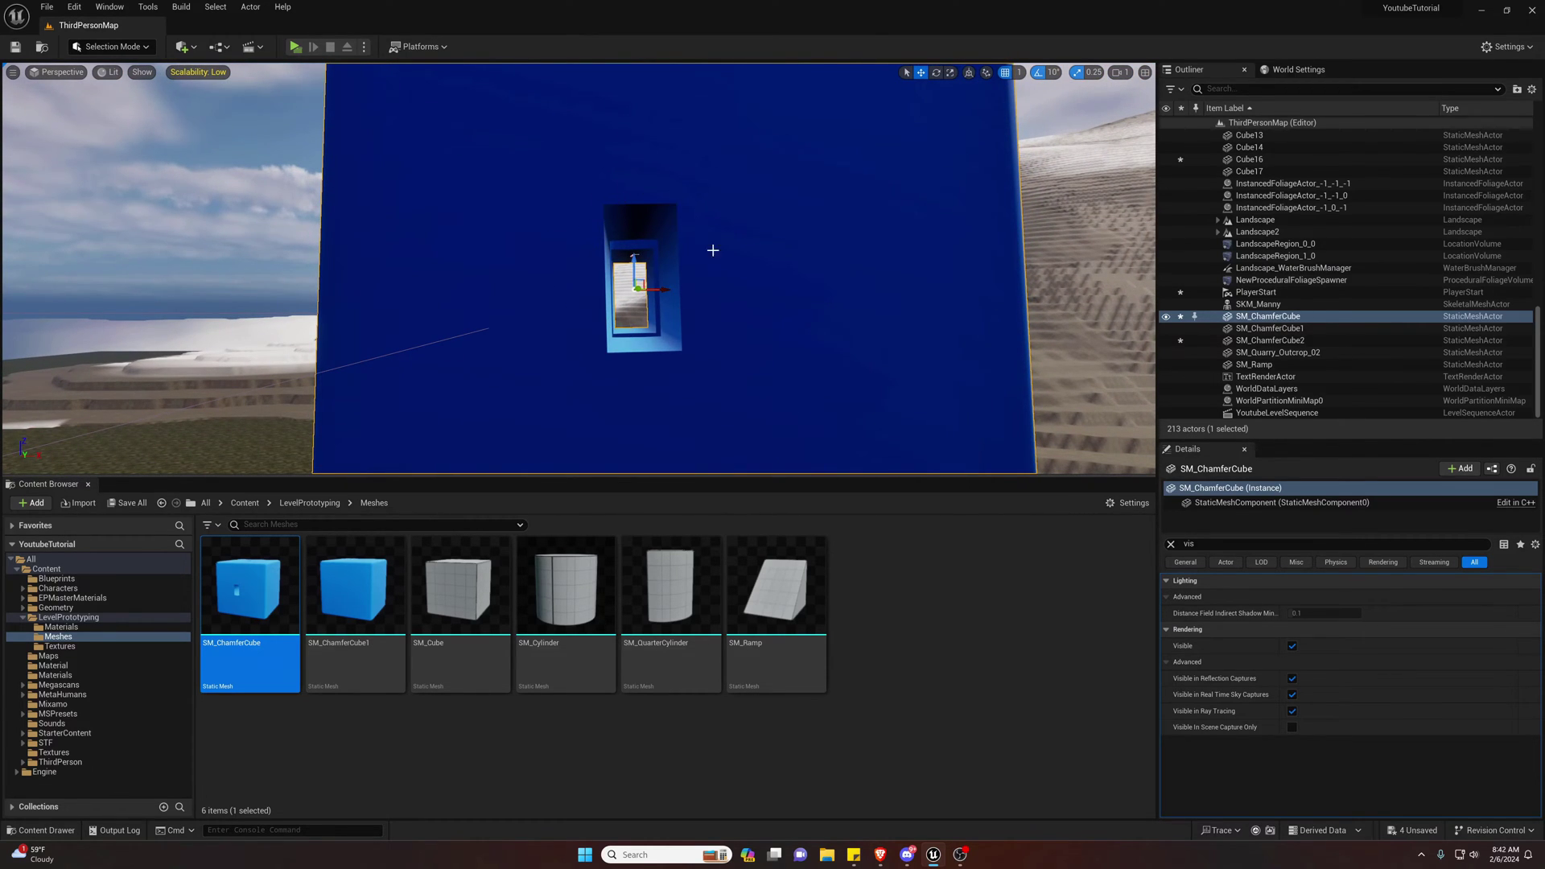
key(w)
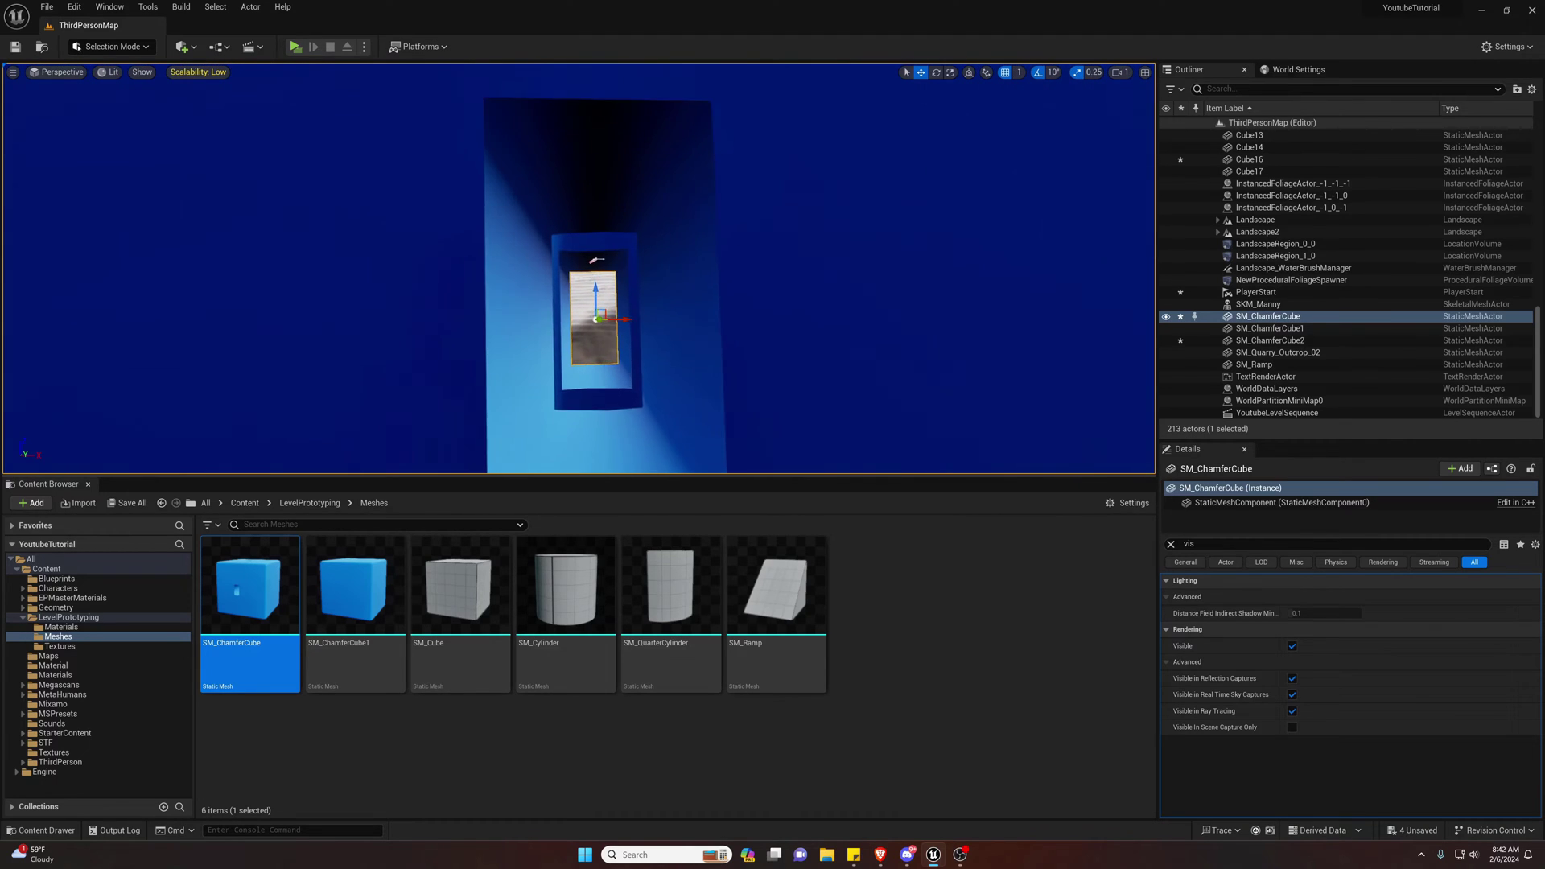
key(w)
right_drag(580, 268, 568, 362)
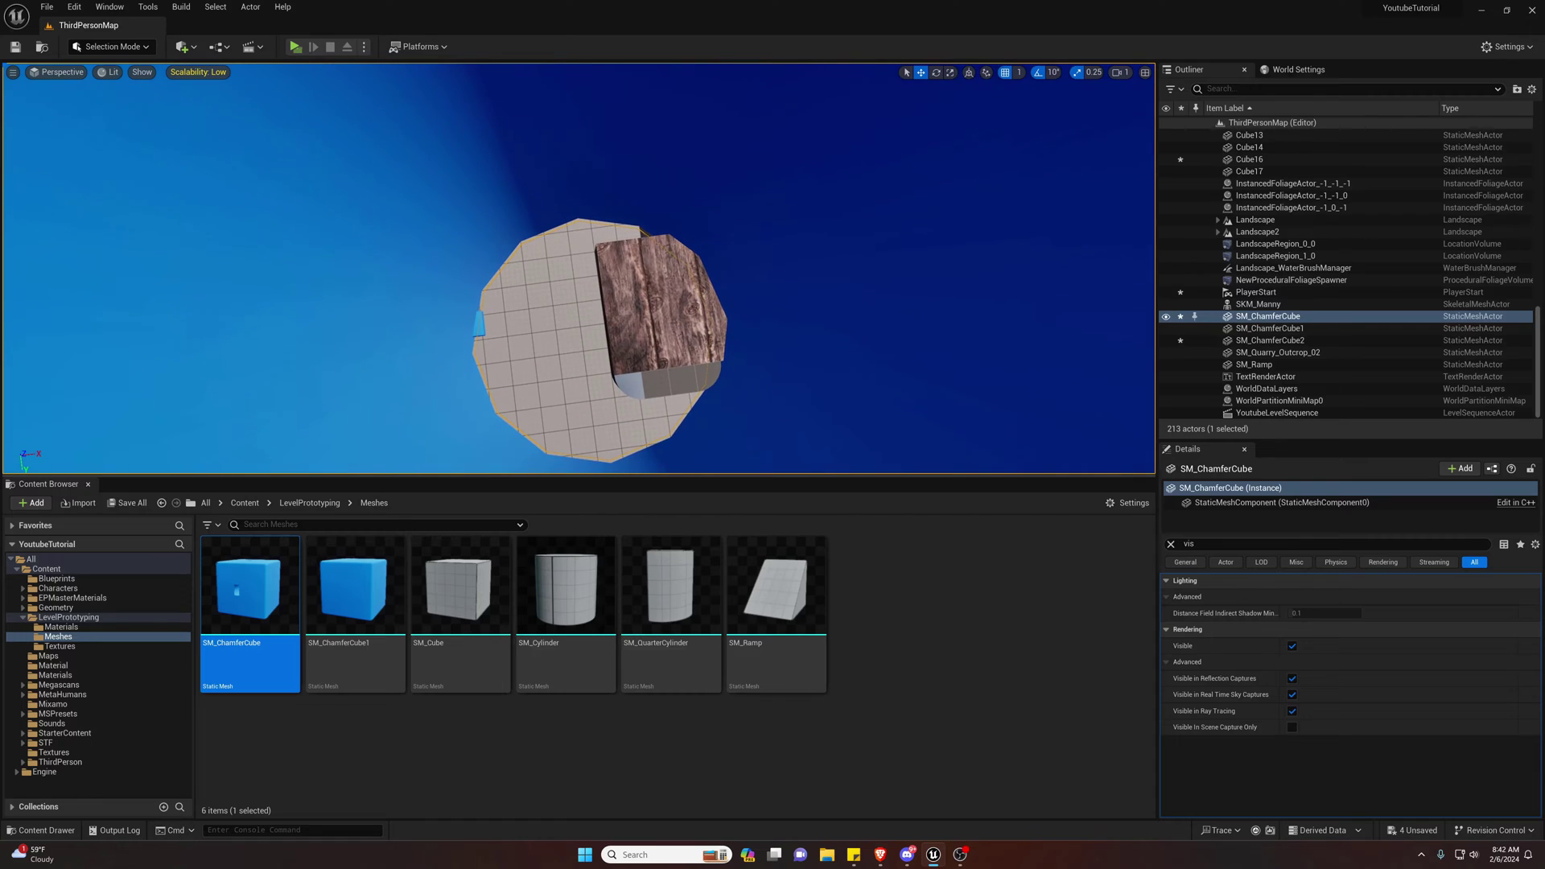
key(s)
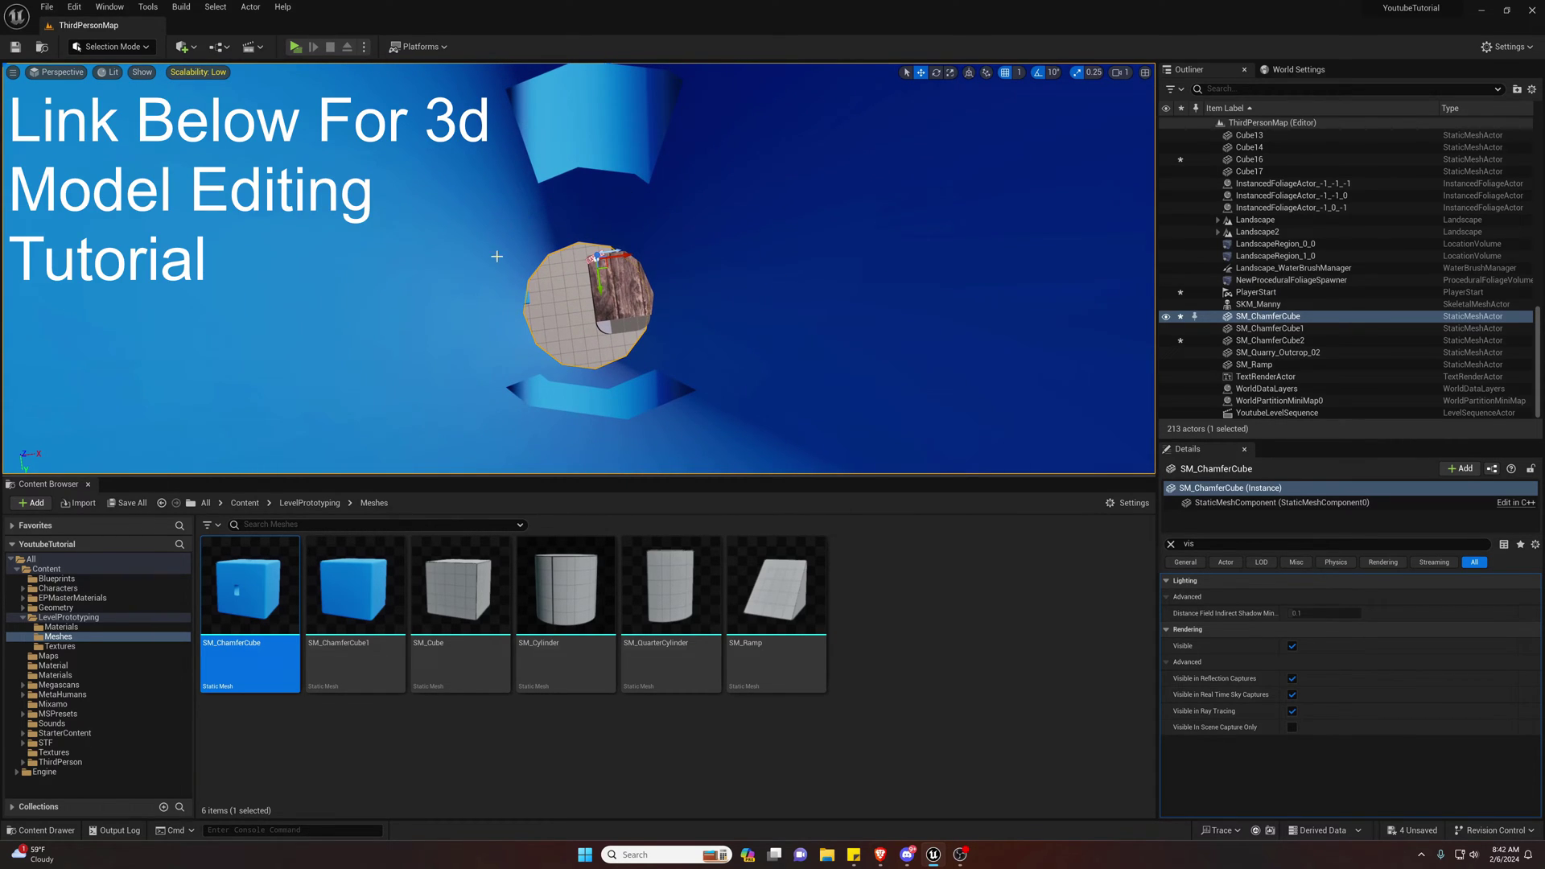
key(w)
right_drag(581, 350, 8, 320)
key(w)
key(s)
key(s)
key(s)
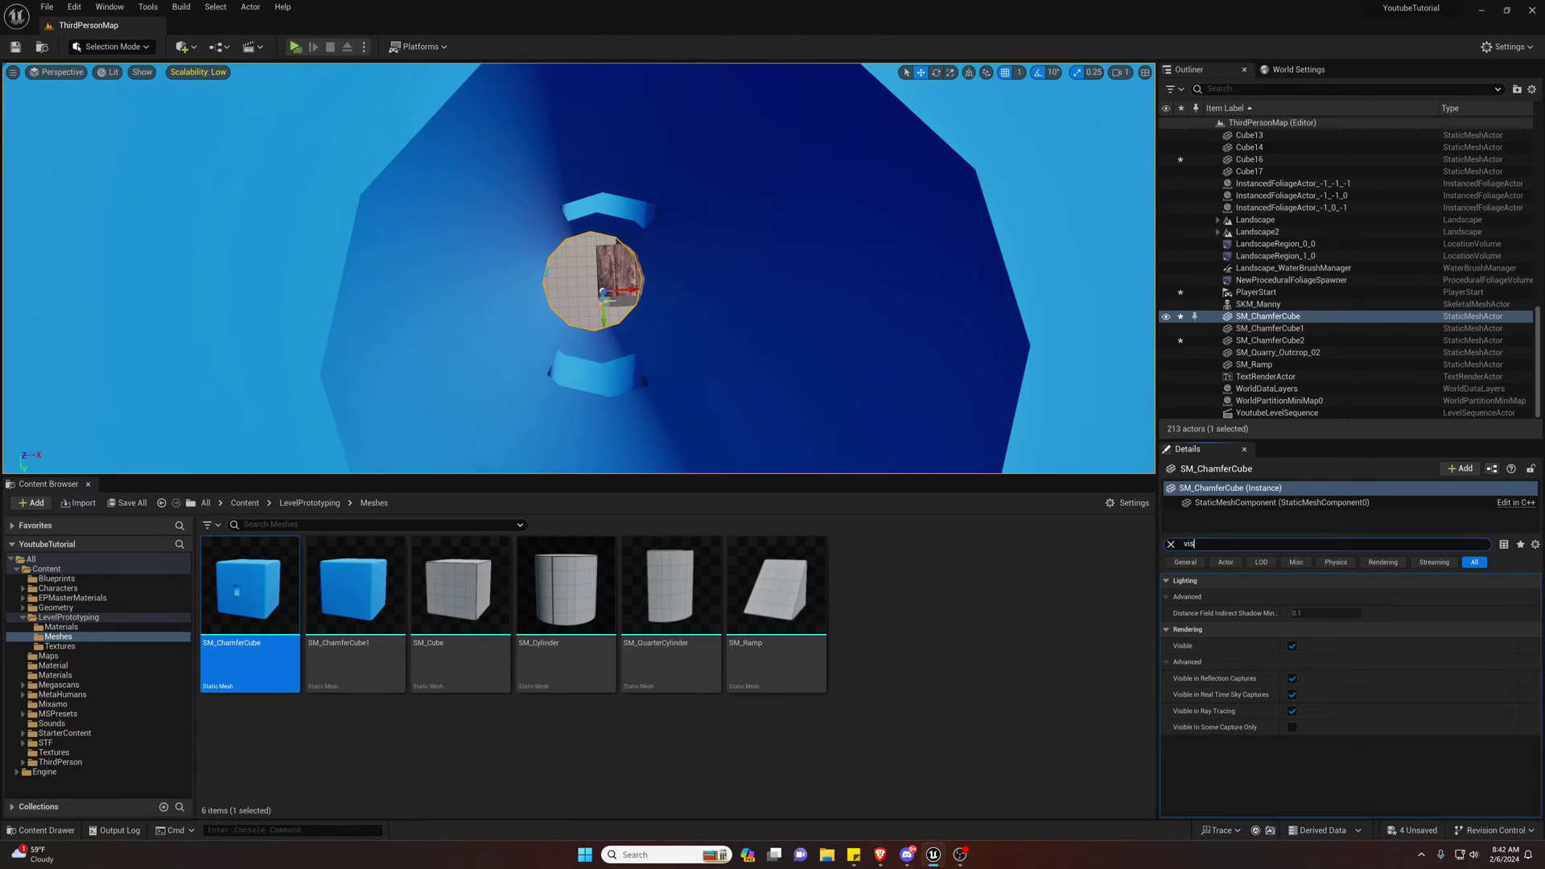
Filter the giant cube's properties for "hidd" to check its Actor Hidden in Game setting, and clear the filter.
right_drag(1041, 413, 1038, 374)
key(w)
key(d)
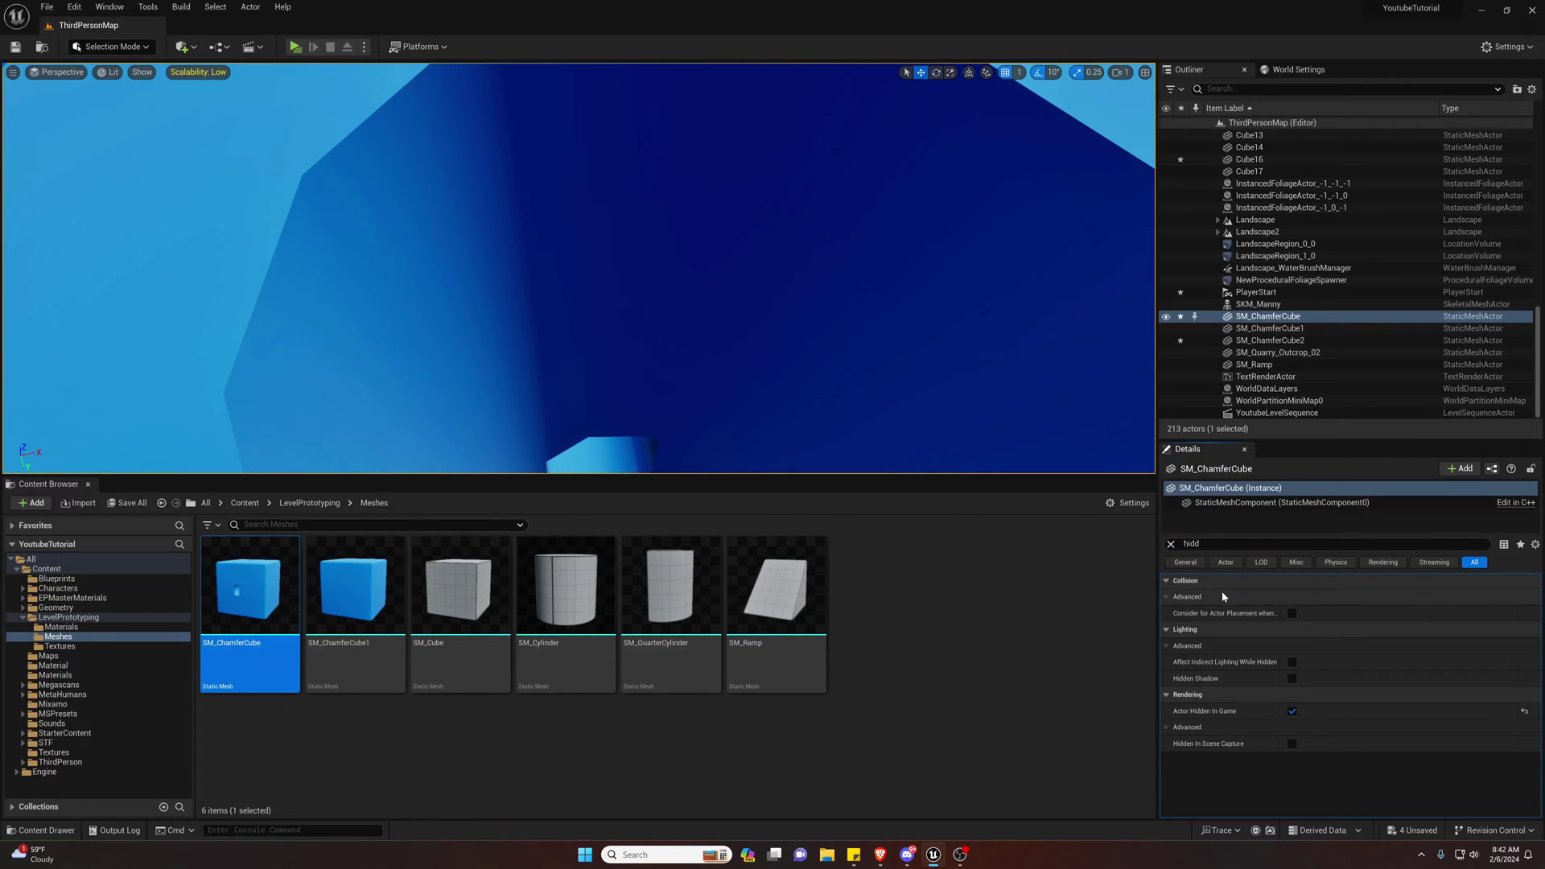
click(1172, 544)
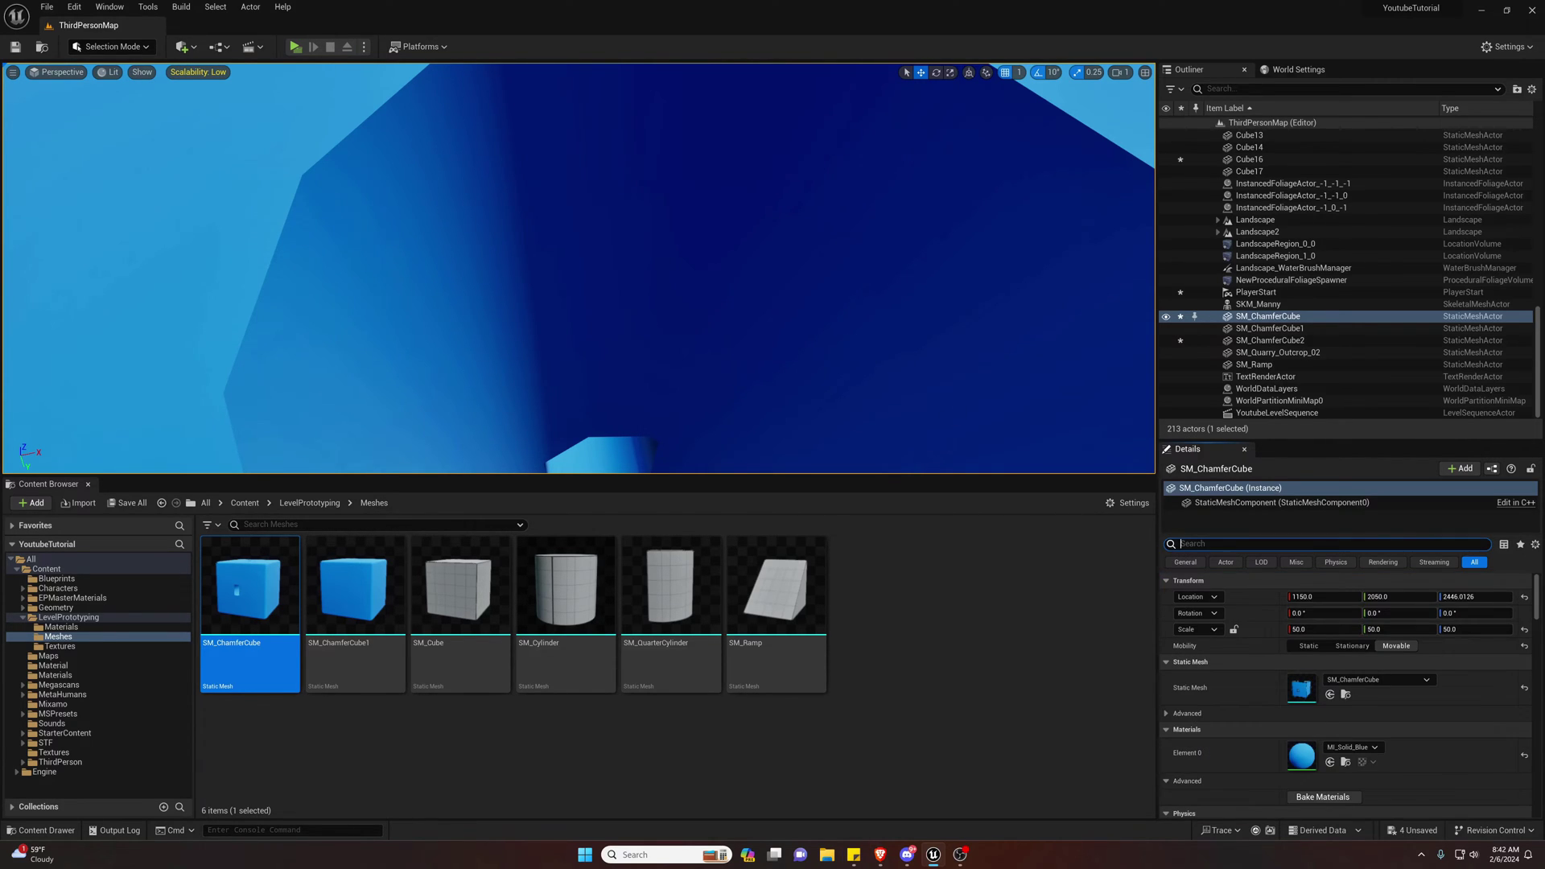
right_drag(579, 268, 581, 419)
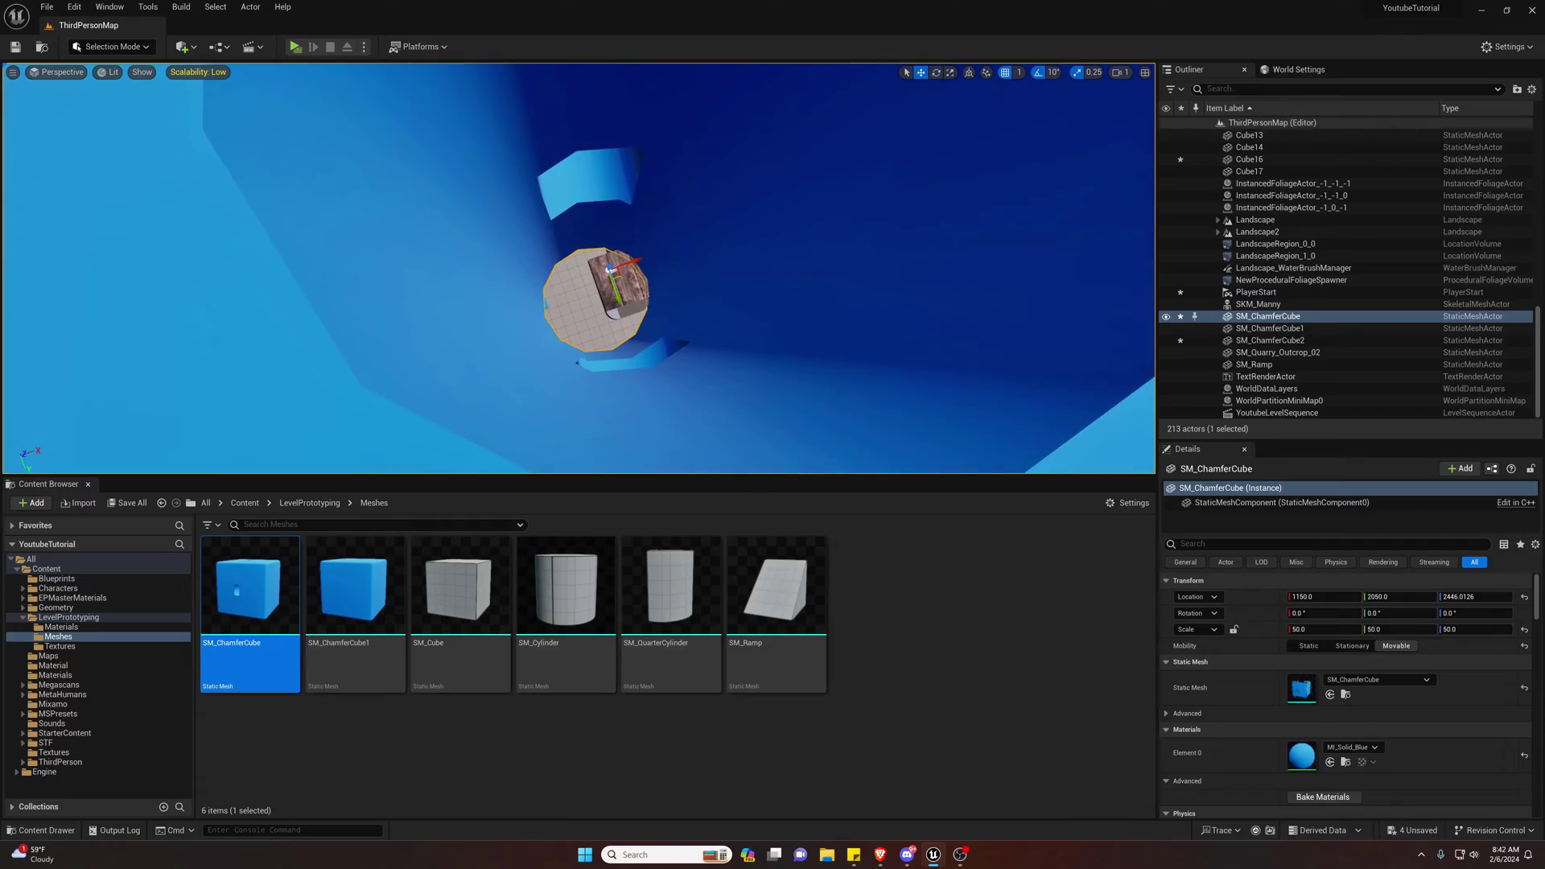
Play the level, run the character through the arena to test the giant cube's collision, and end the preview.
click(295, 47)
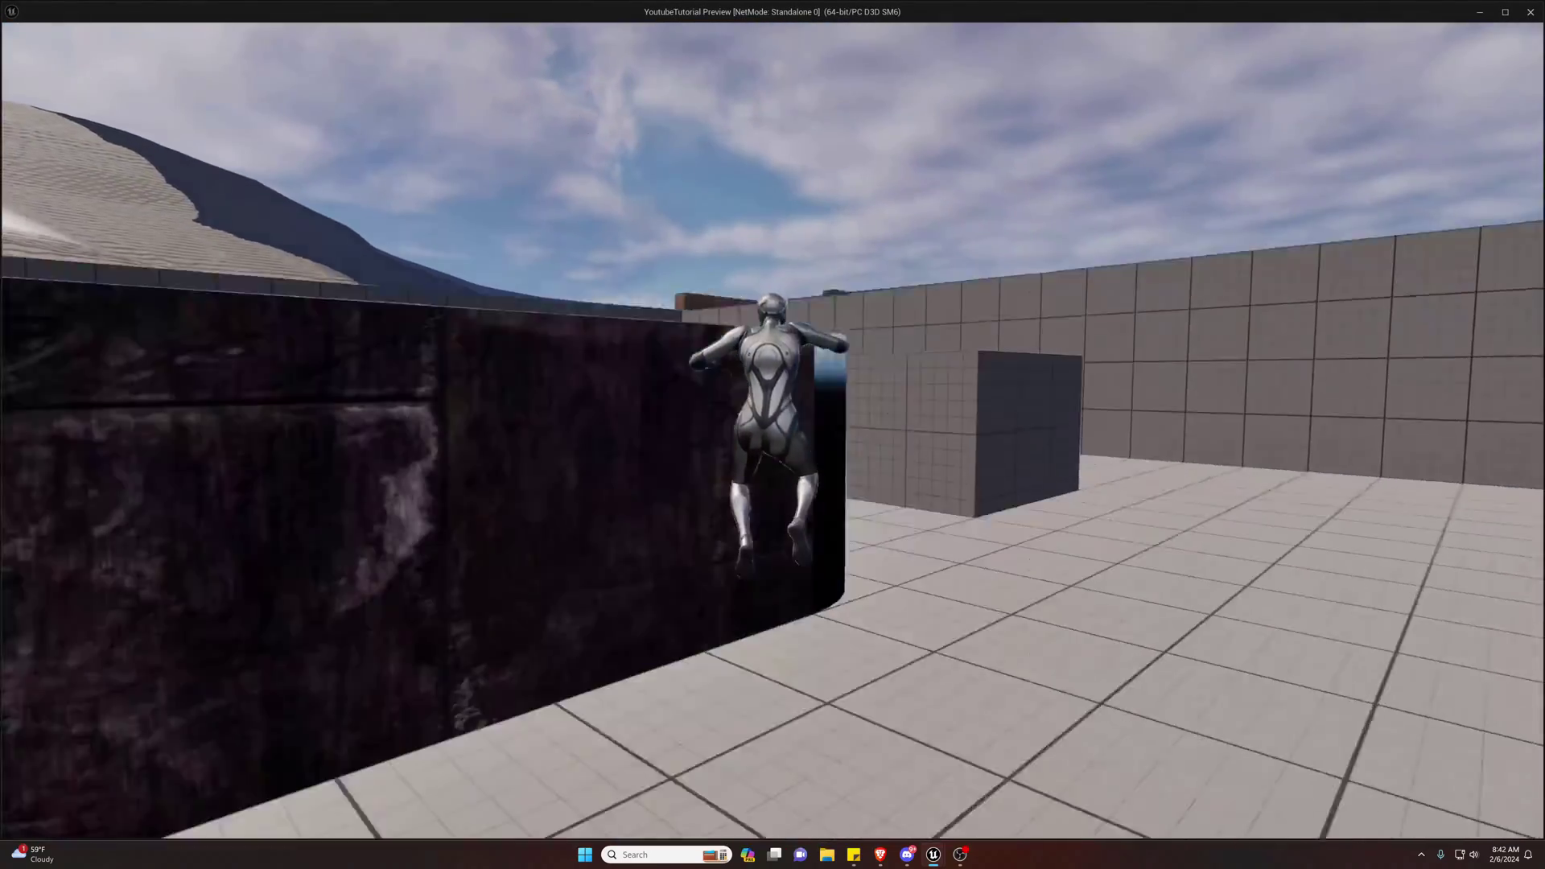
key(d)
key(w)
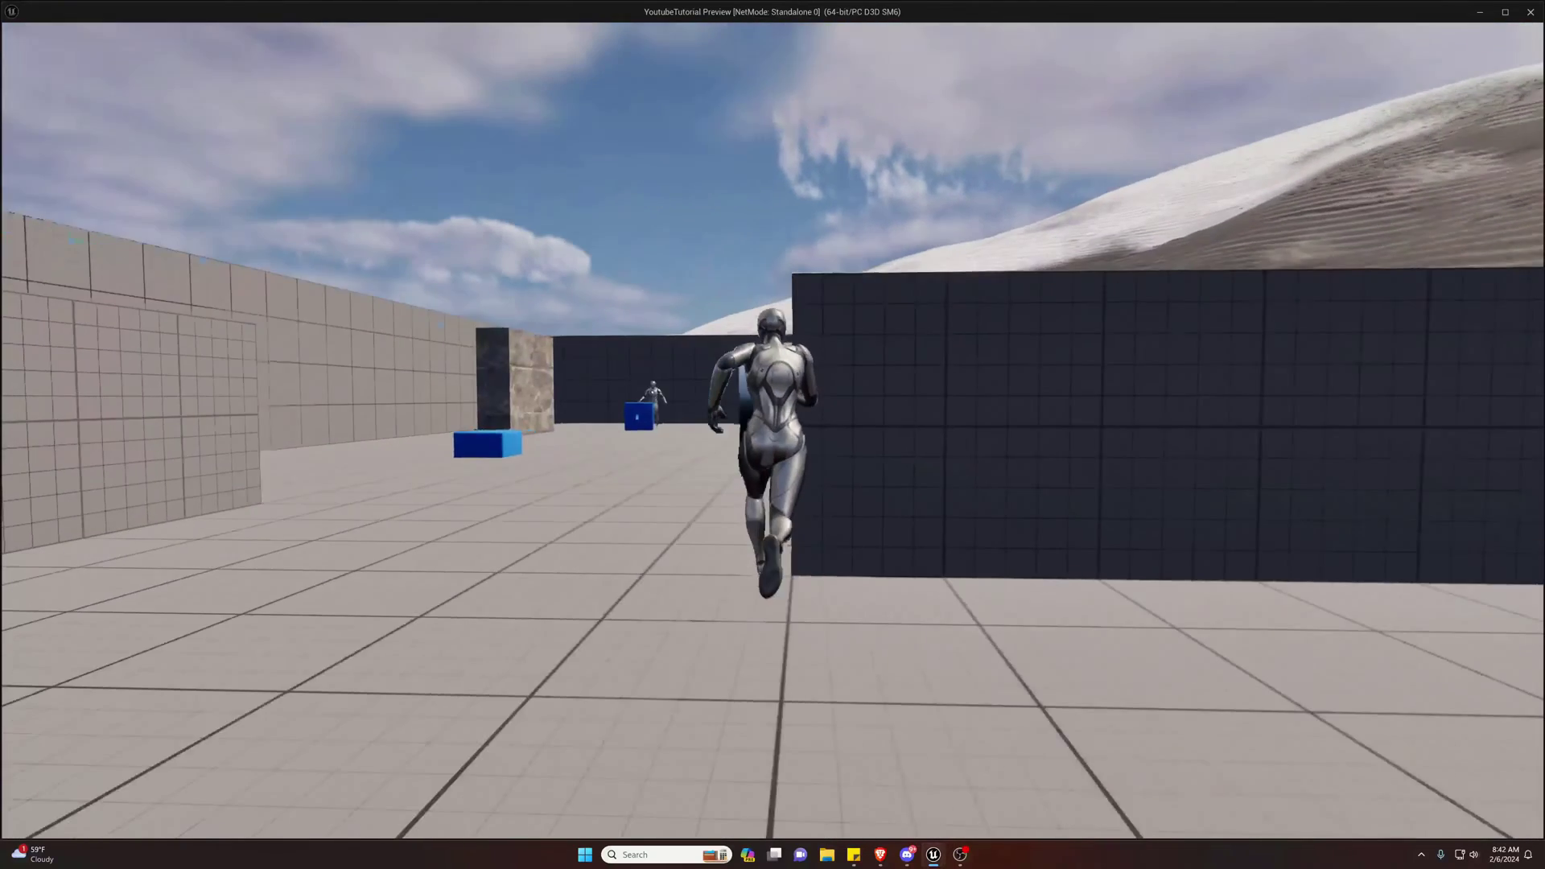
key(Escape)
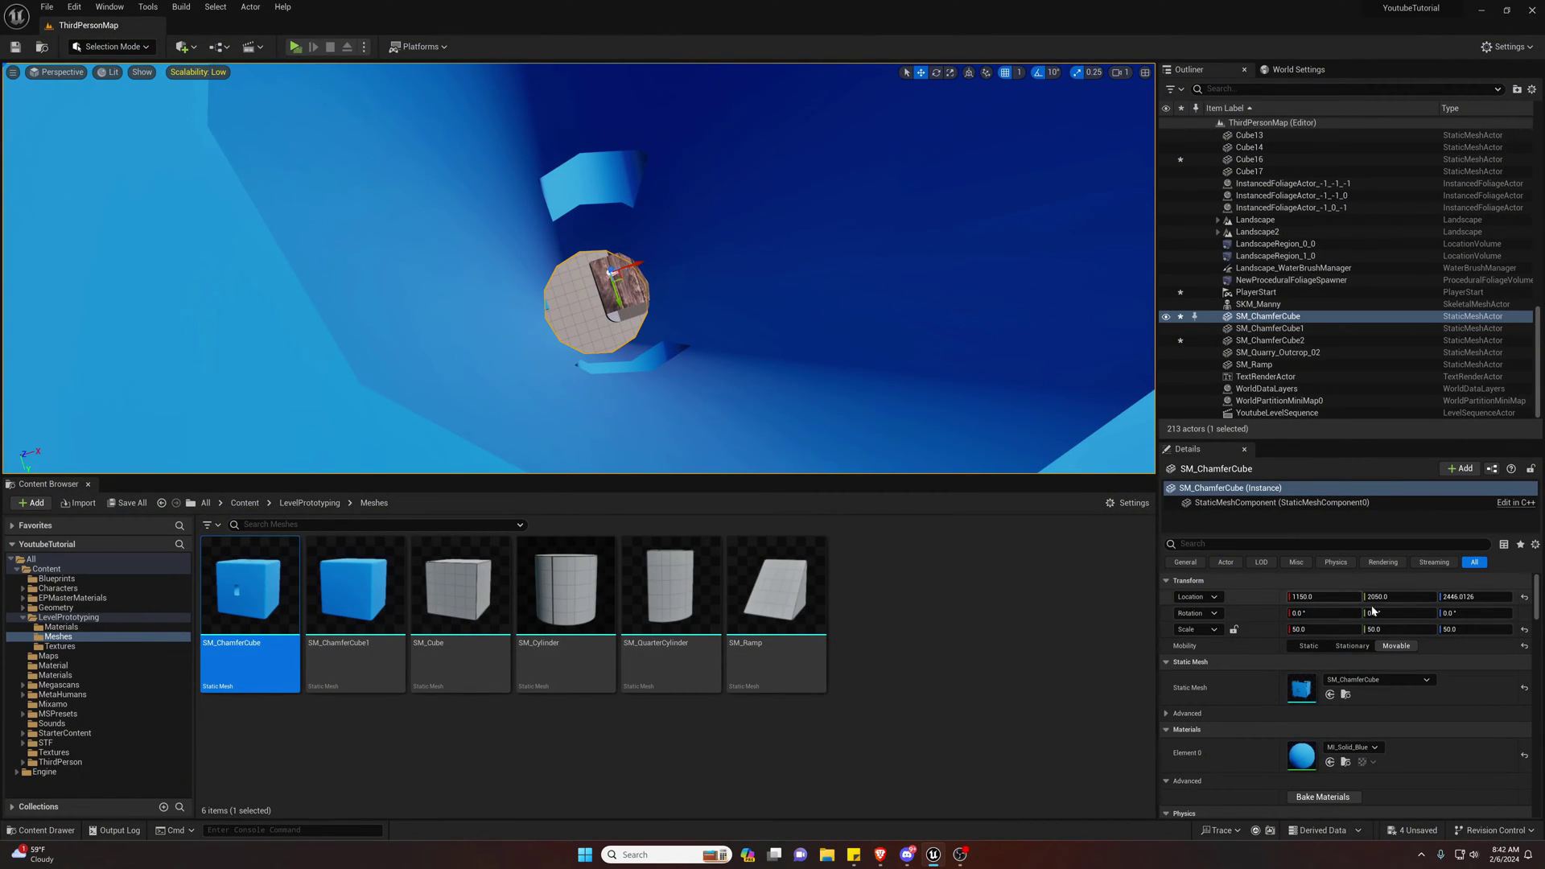
Filter the giant cube's properties for "collision" and set its Collision Presets option to Pawn.
scroll(1433, 712, down, 4)
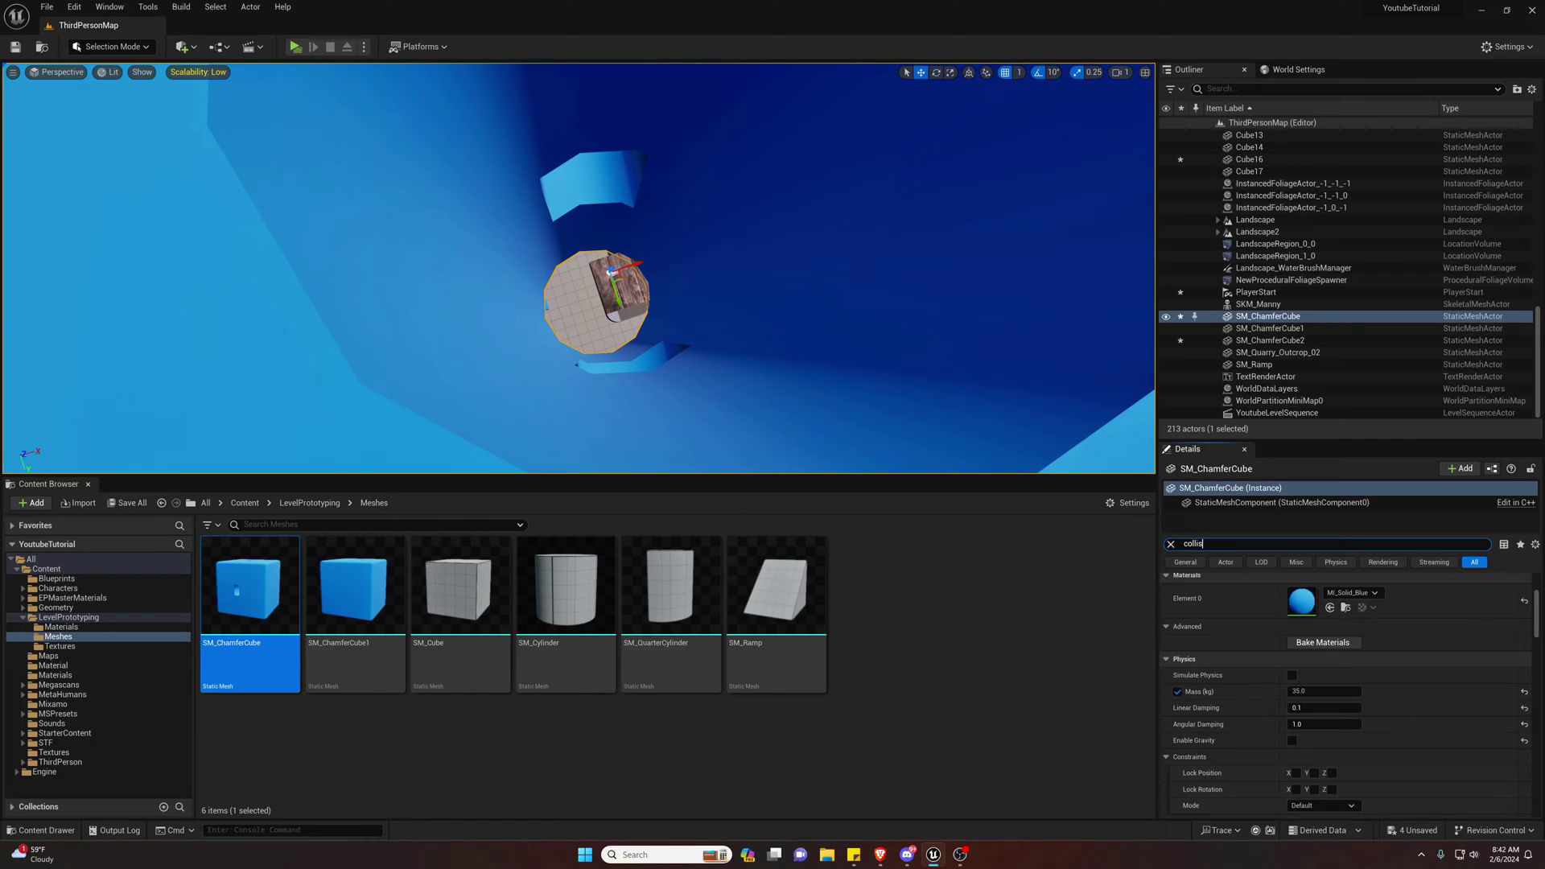
scroll(1312, 681, up, 3)
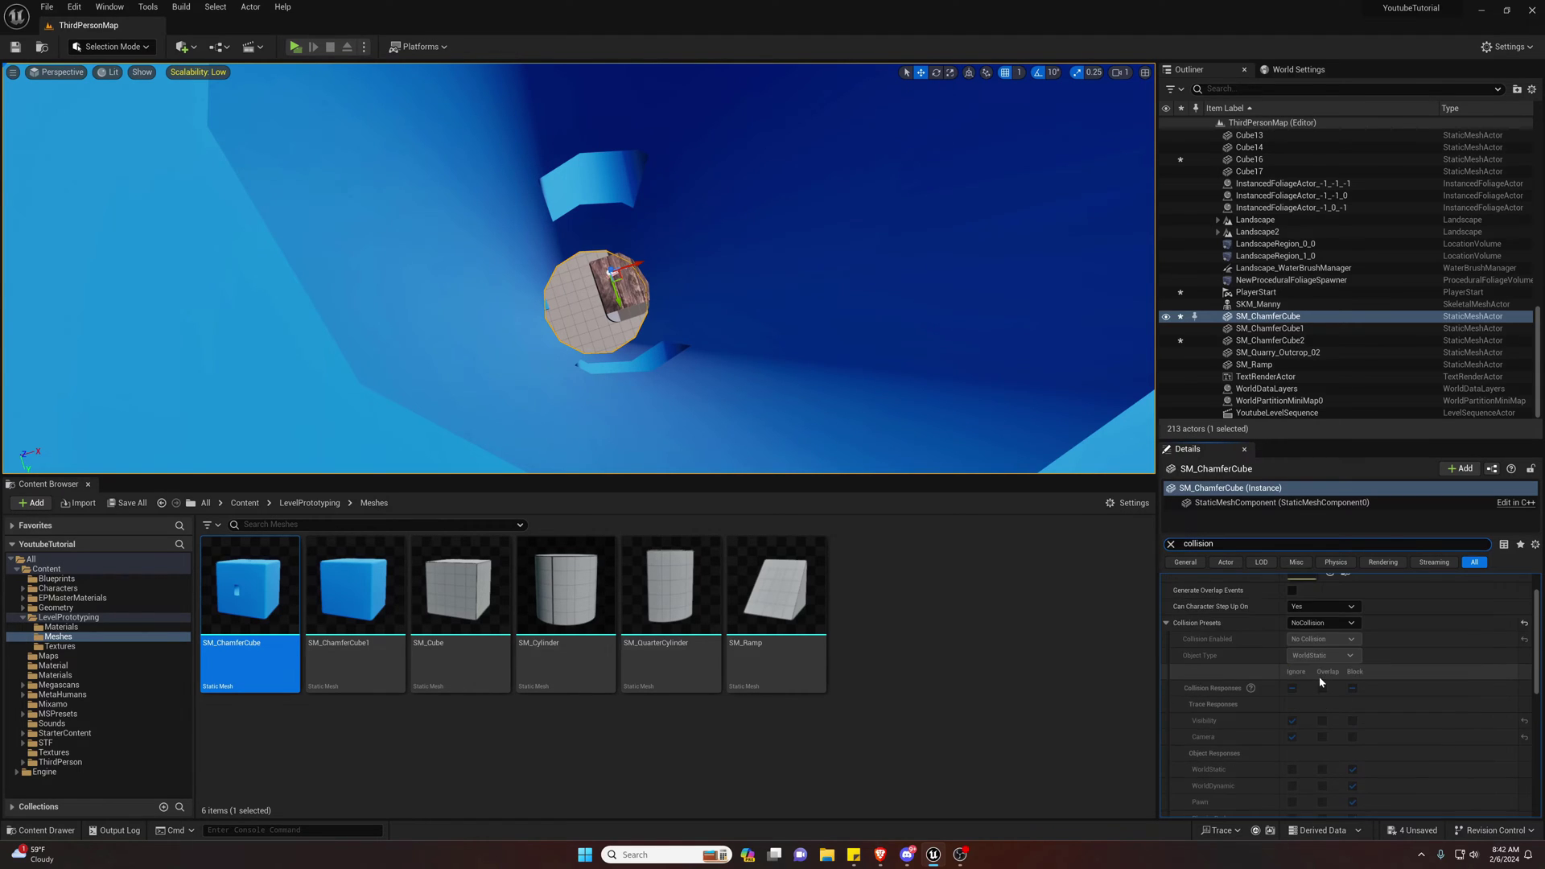
click(1327, 682)
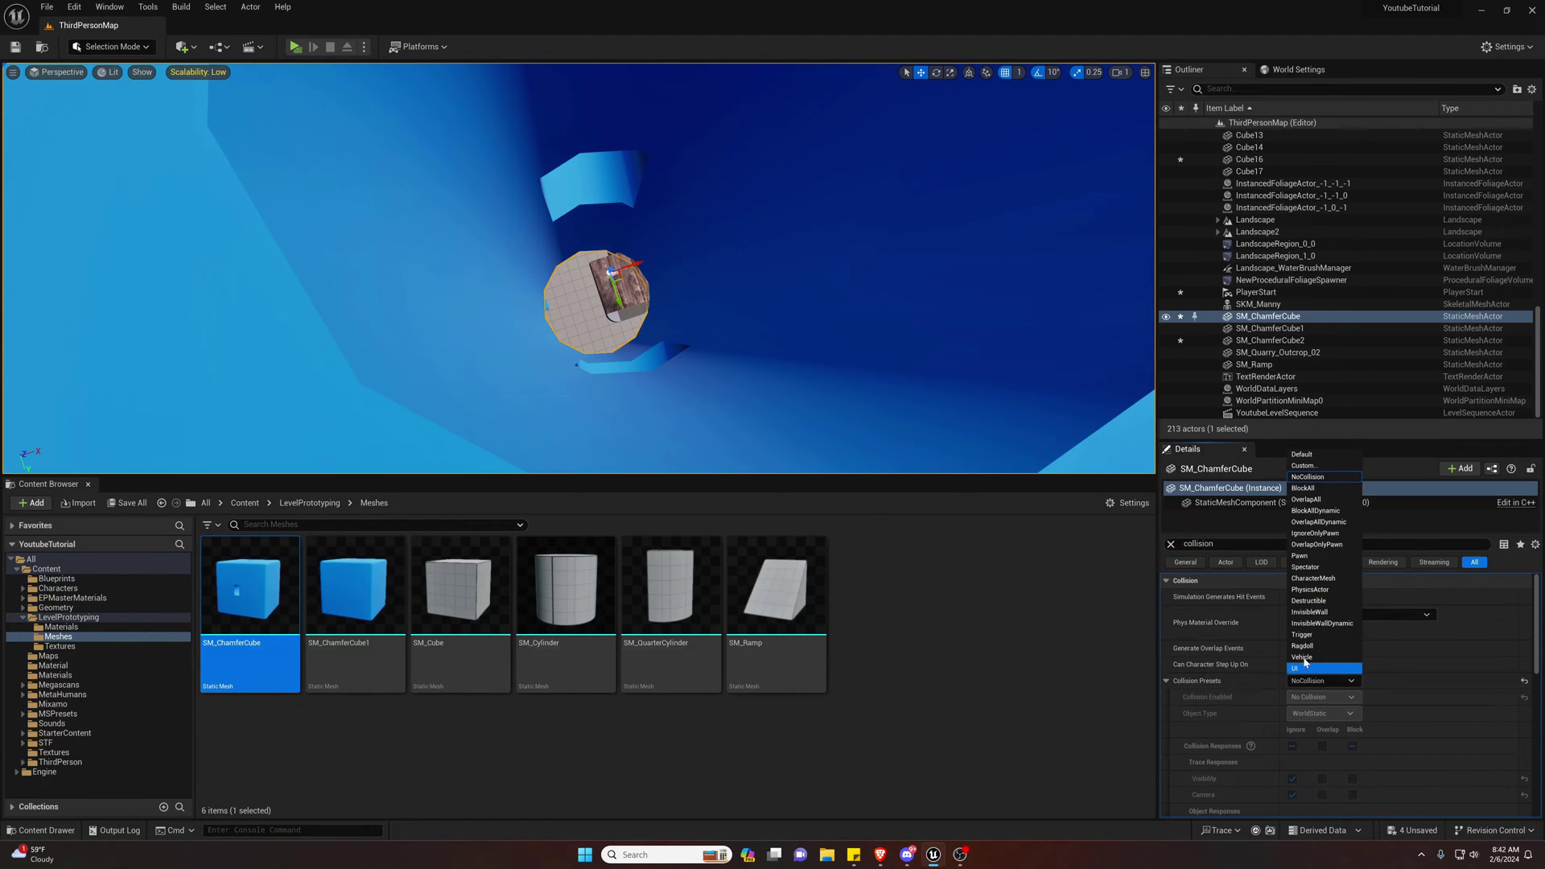
click(1323, 558)
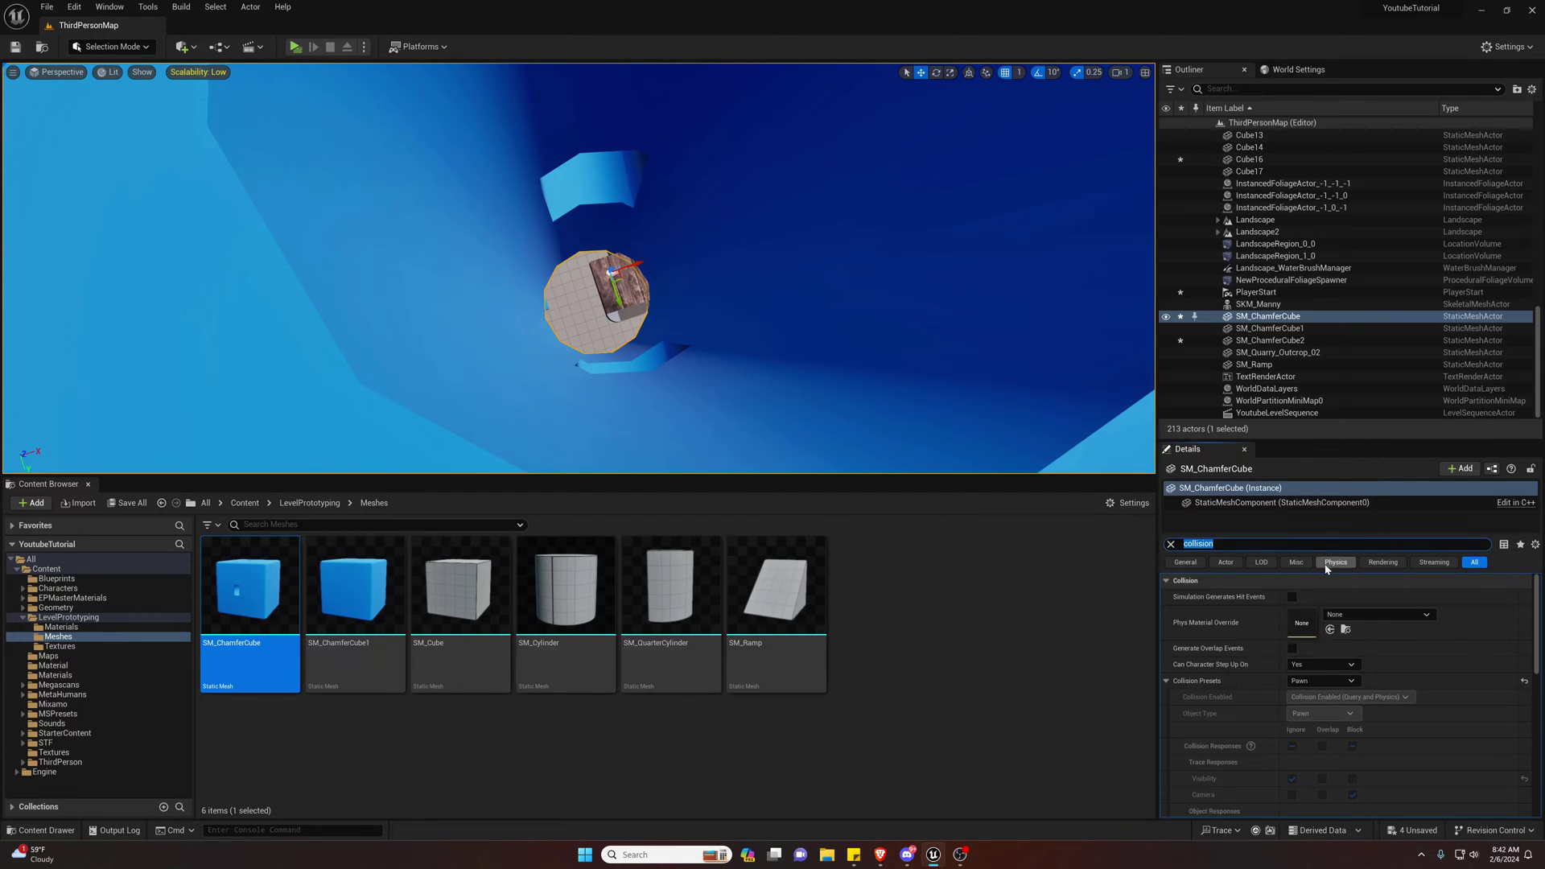
Play the level, run the character in several directions above the arena to test the hidden cube's Pawn collision, and end the preview.
click(297, 46)
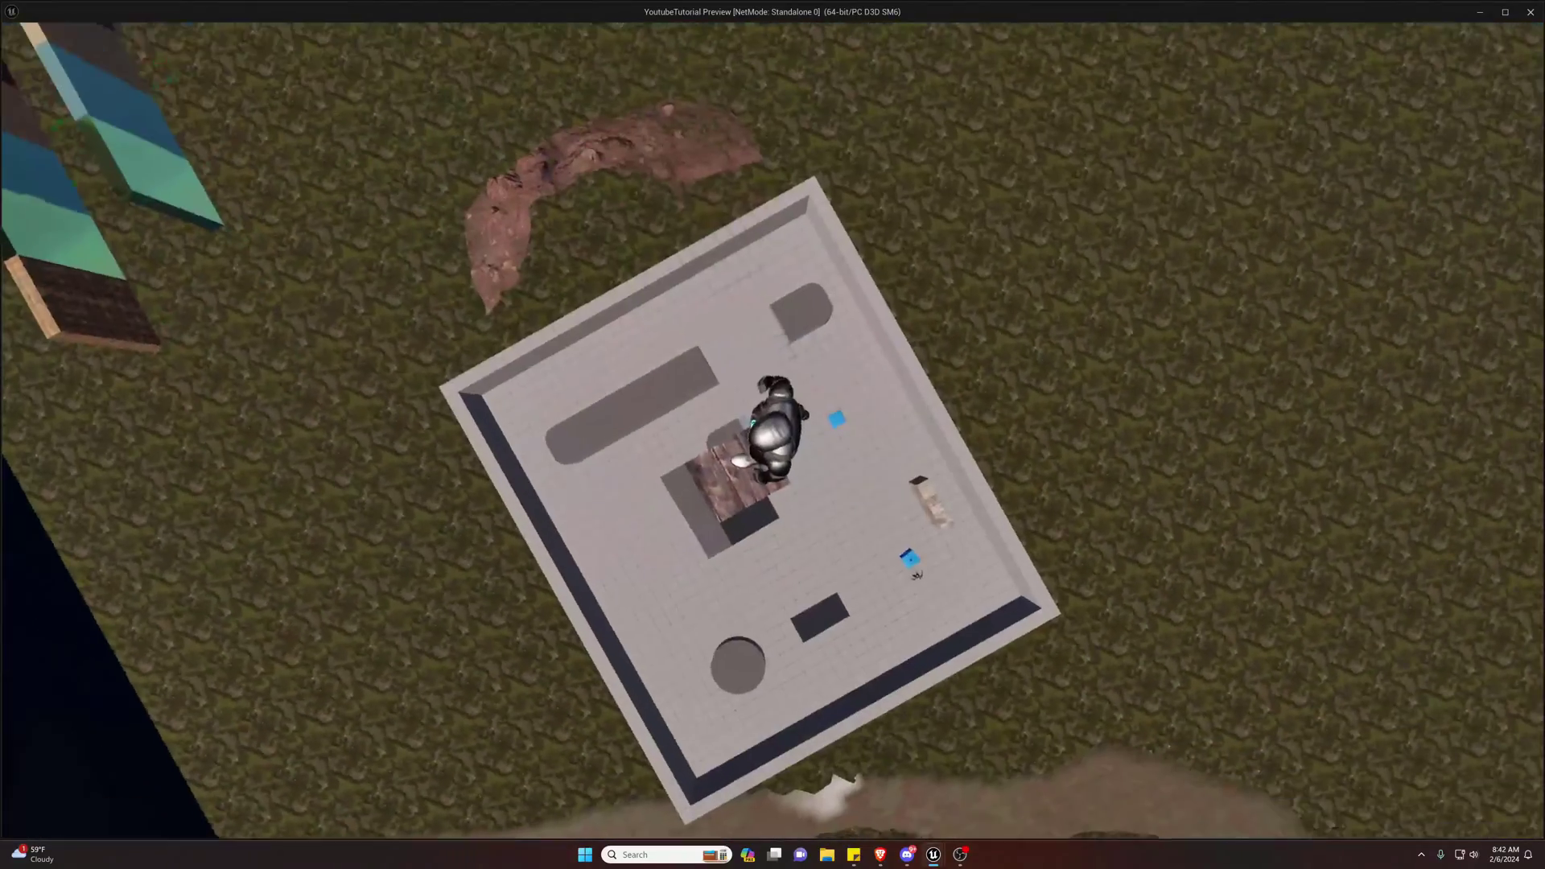
key(w)
key(d)
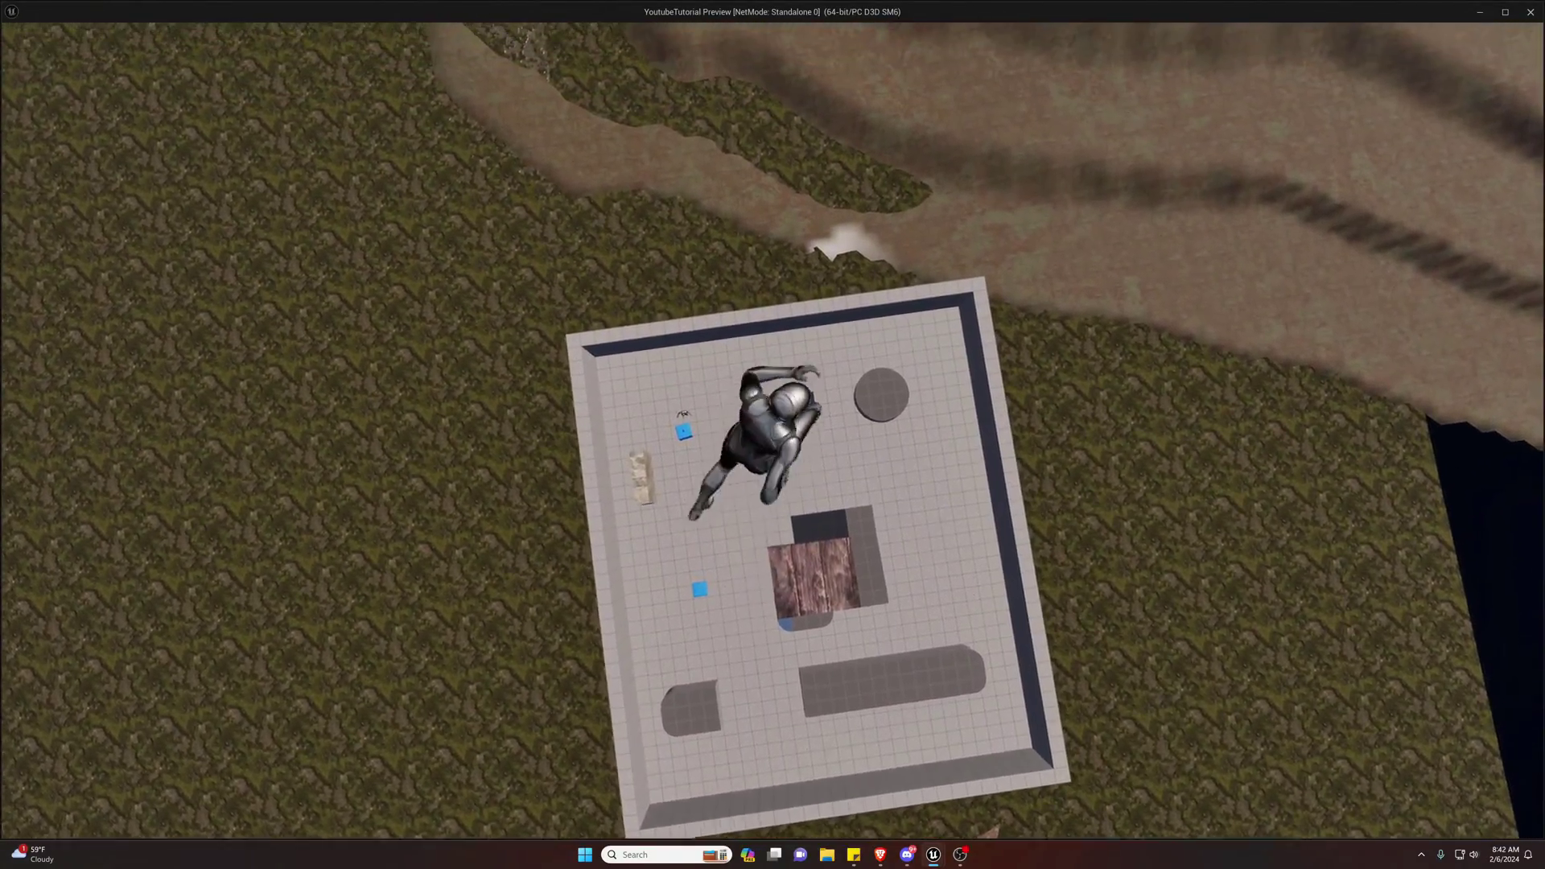
key(s)
key(a)
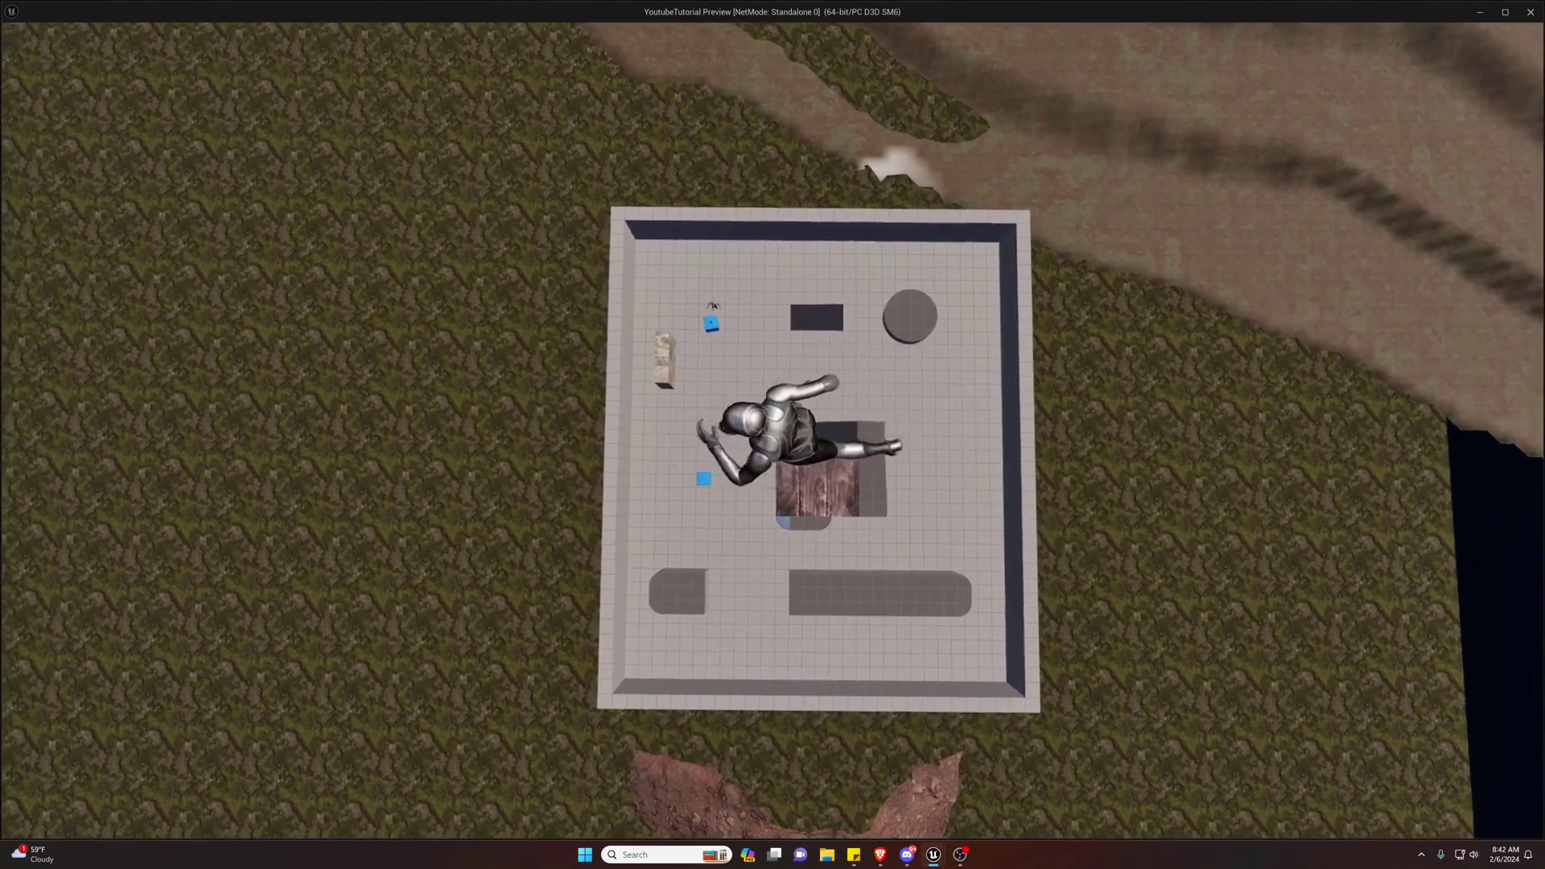
key(d)
key(s)
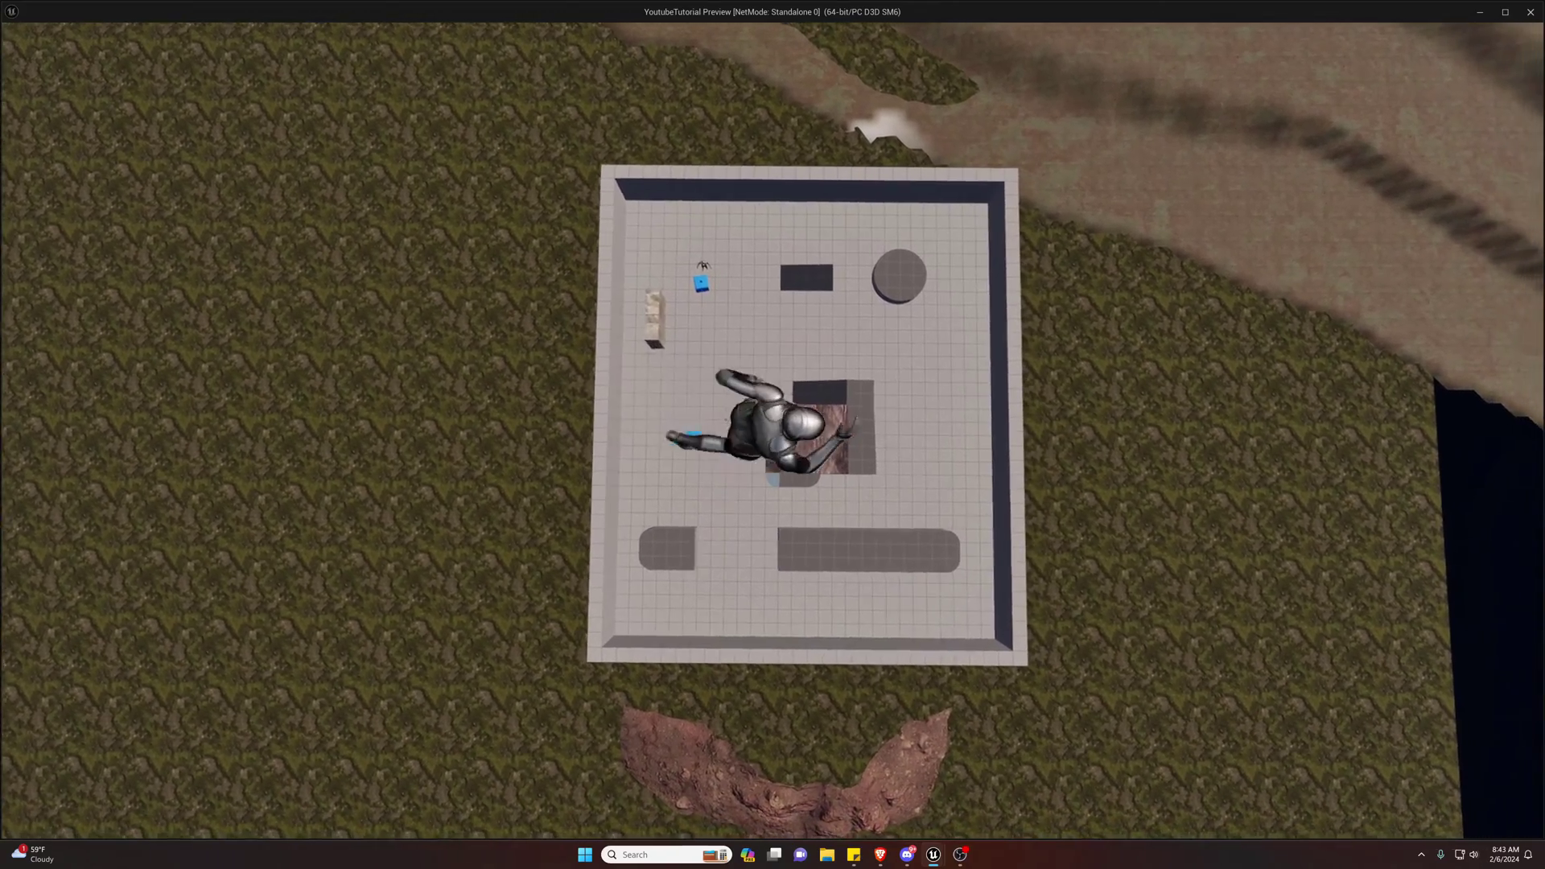
key(w)
key(d)
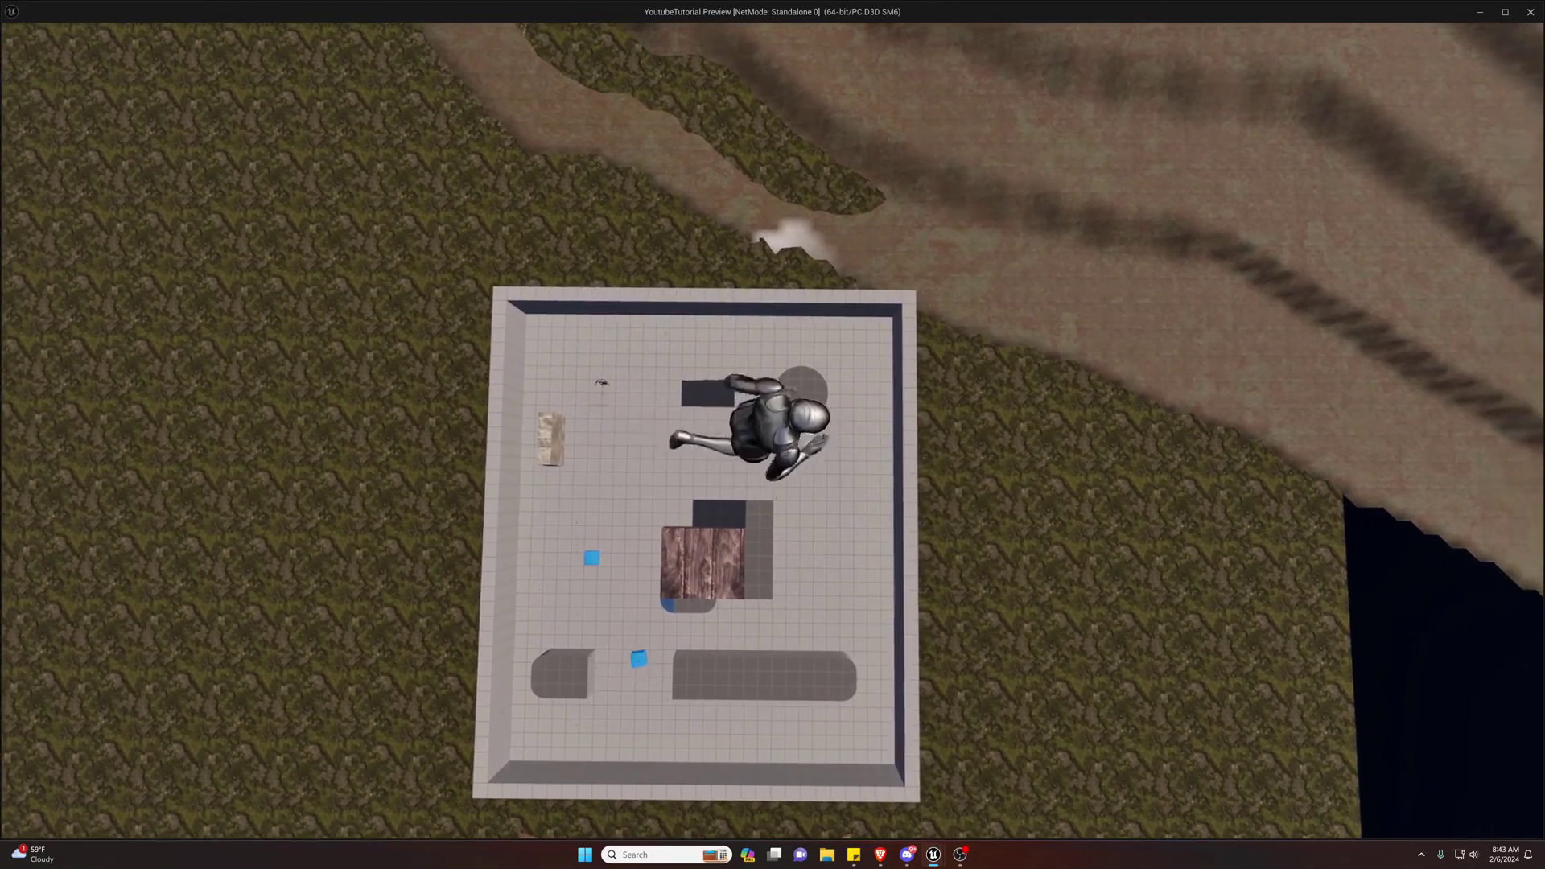
key(Escape)
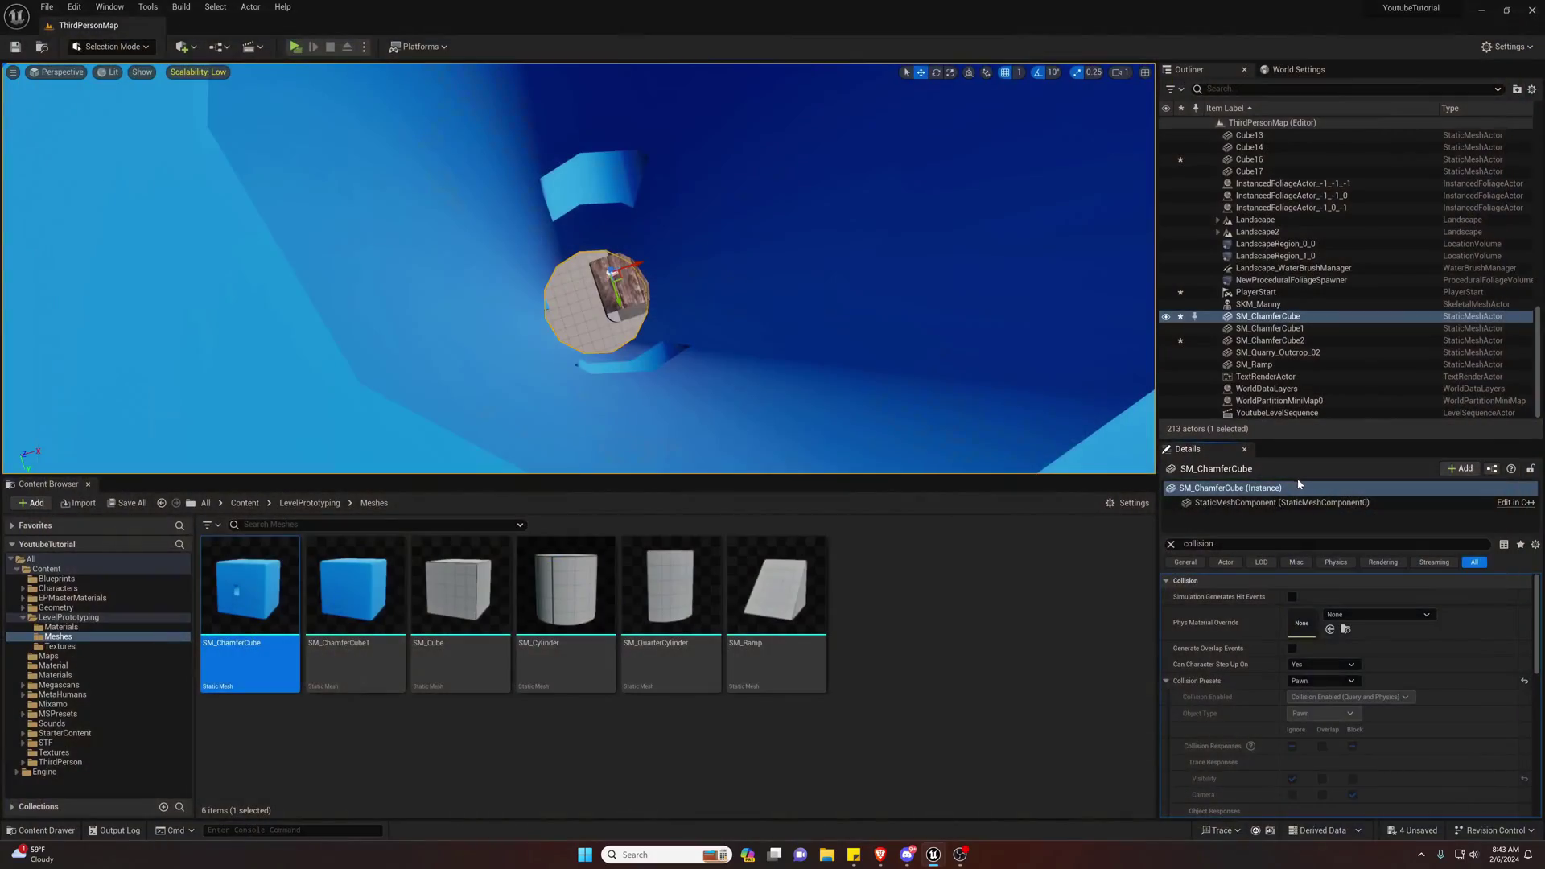
Filter the giant cube's properties for "hidd" and turn off Actor Hidden in Game.
click(1171, 545)
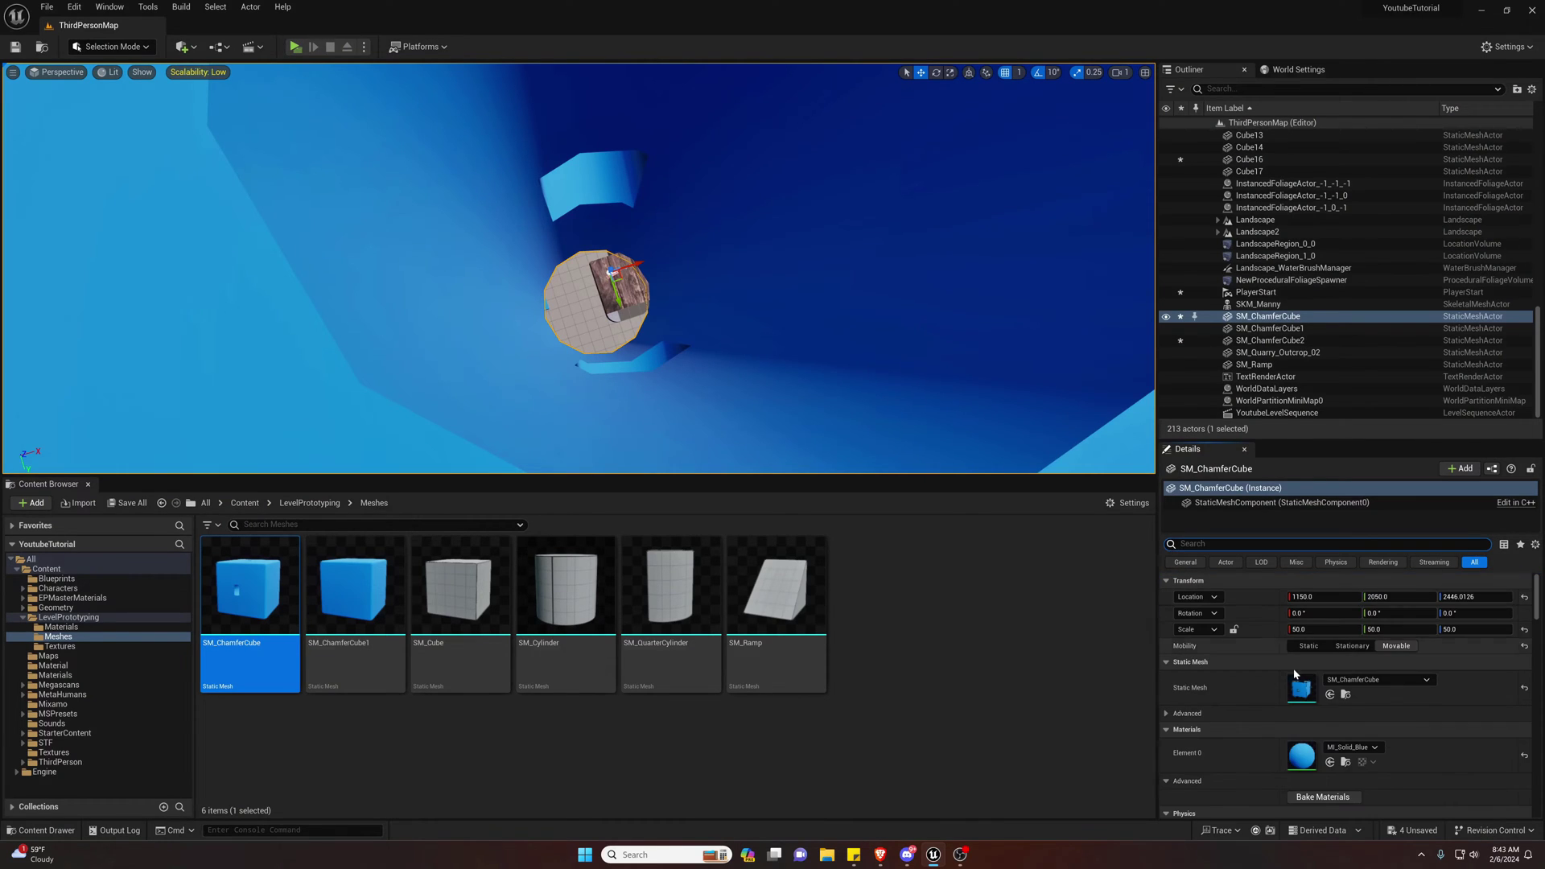
scroll(1310, 727, down, 5)
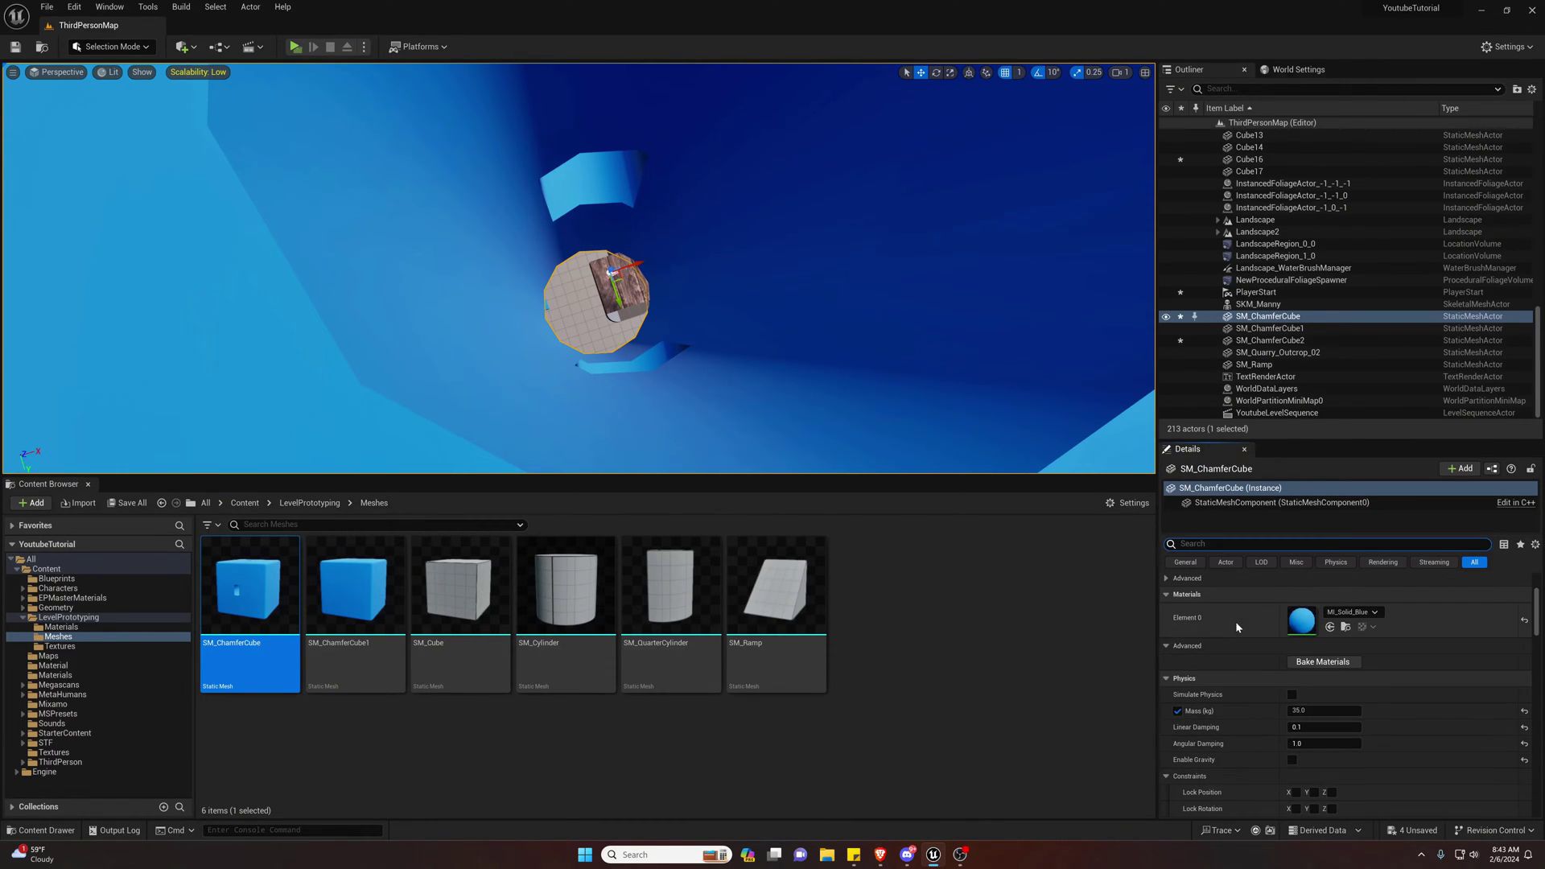
text(hidd)
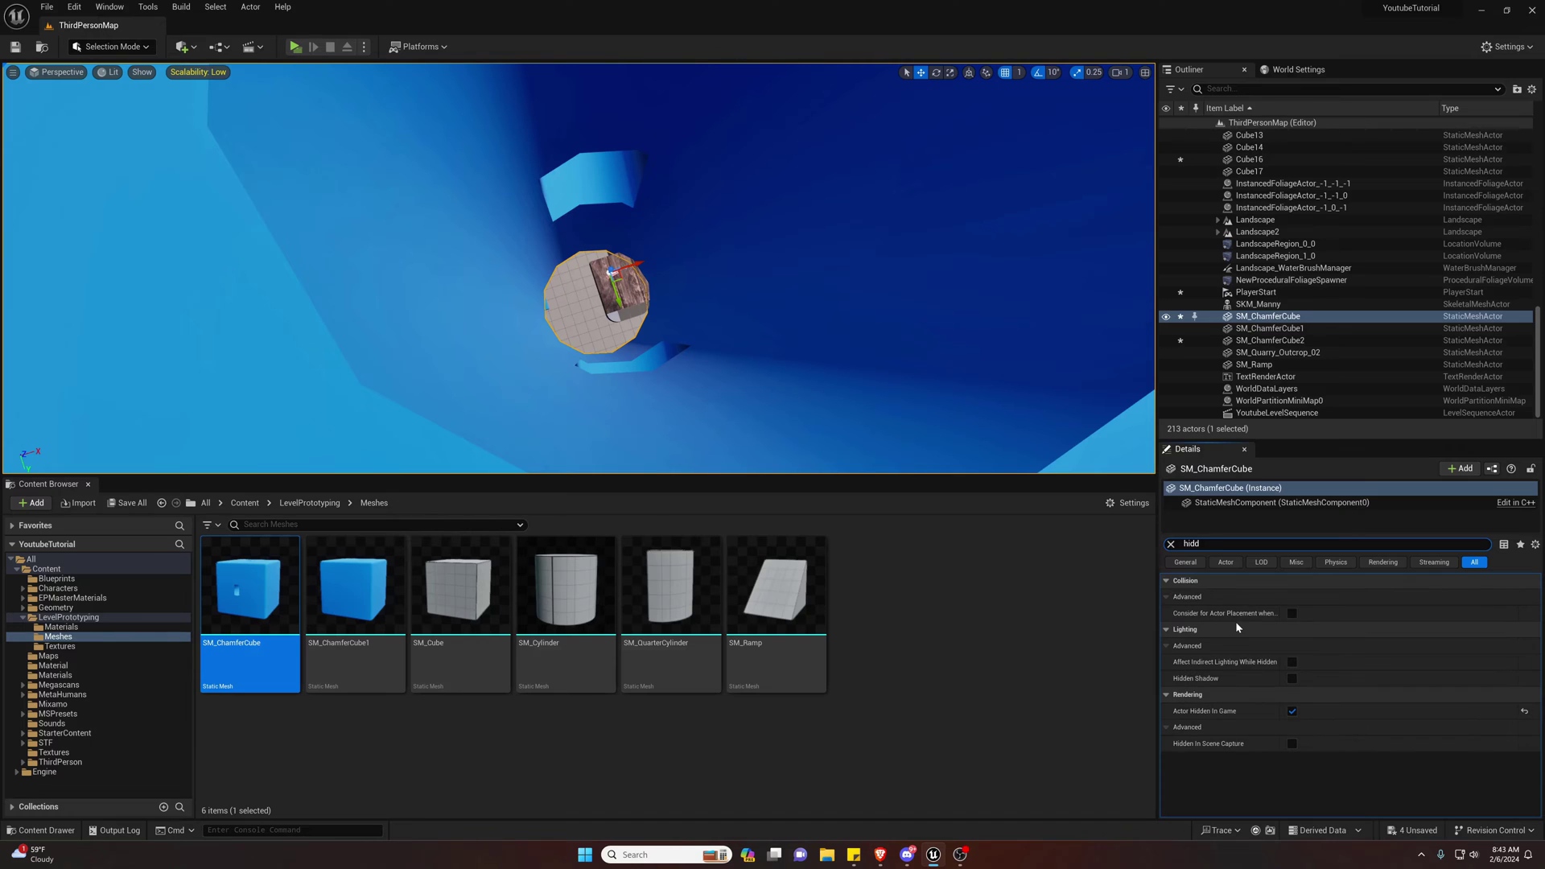
click(1292, 711)
Play the level, run and jump the character over the visible giant cube's opening to test its collision, and end the preview.
click(296, 47)
key(w)
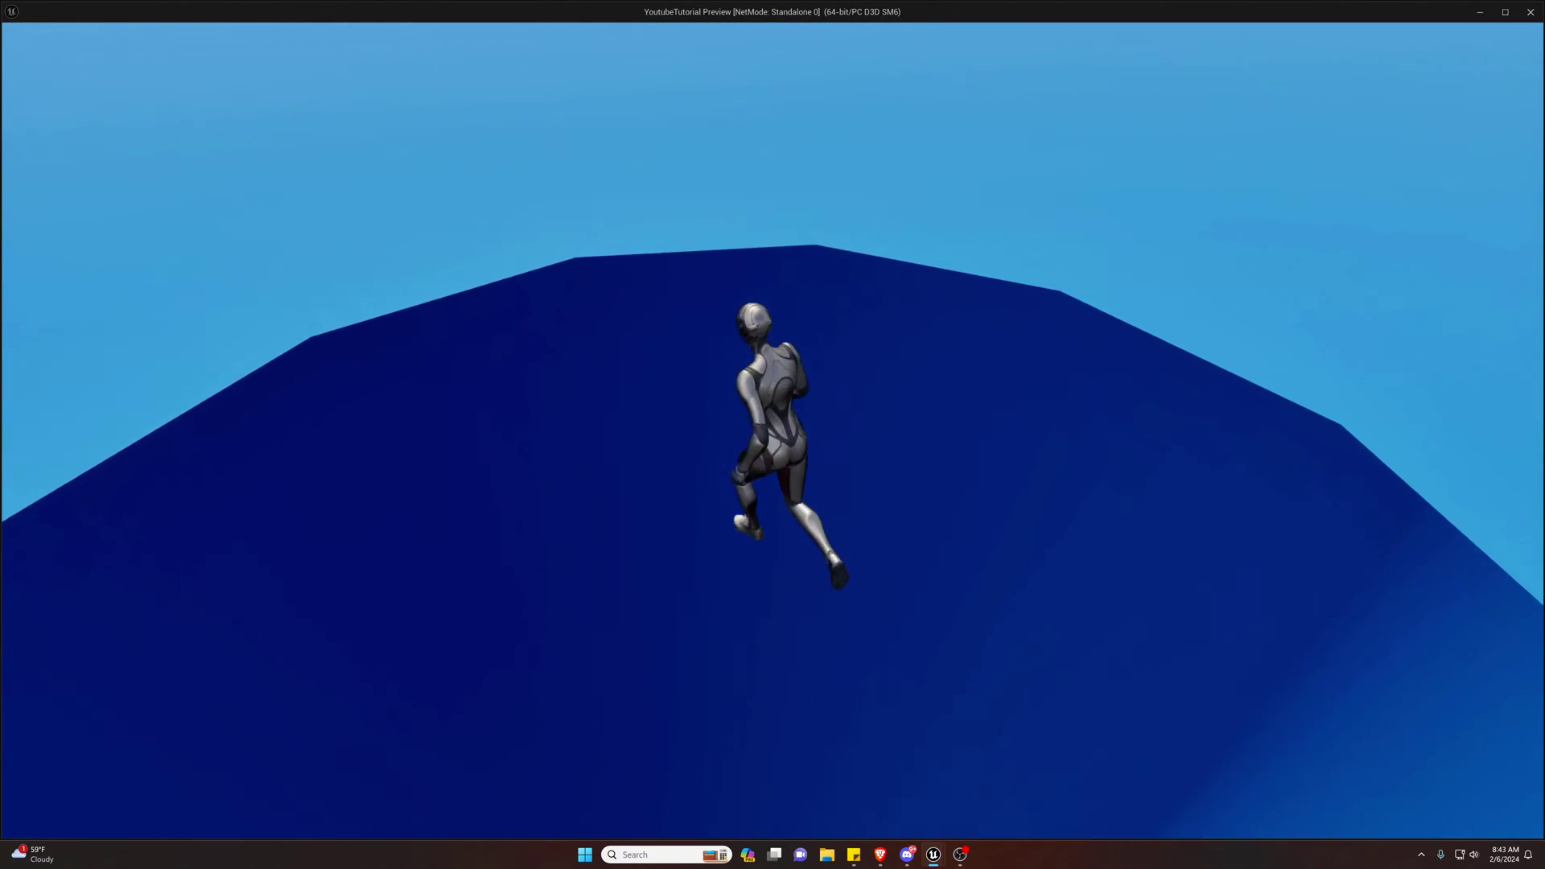
key(w)
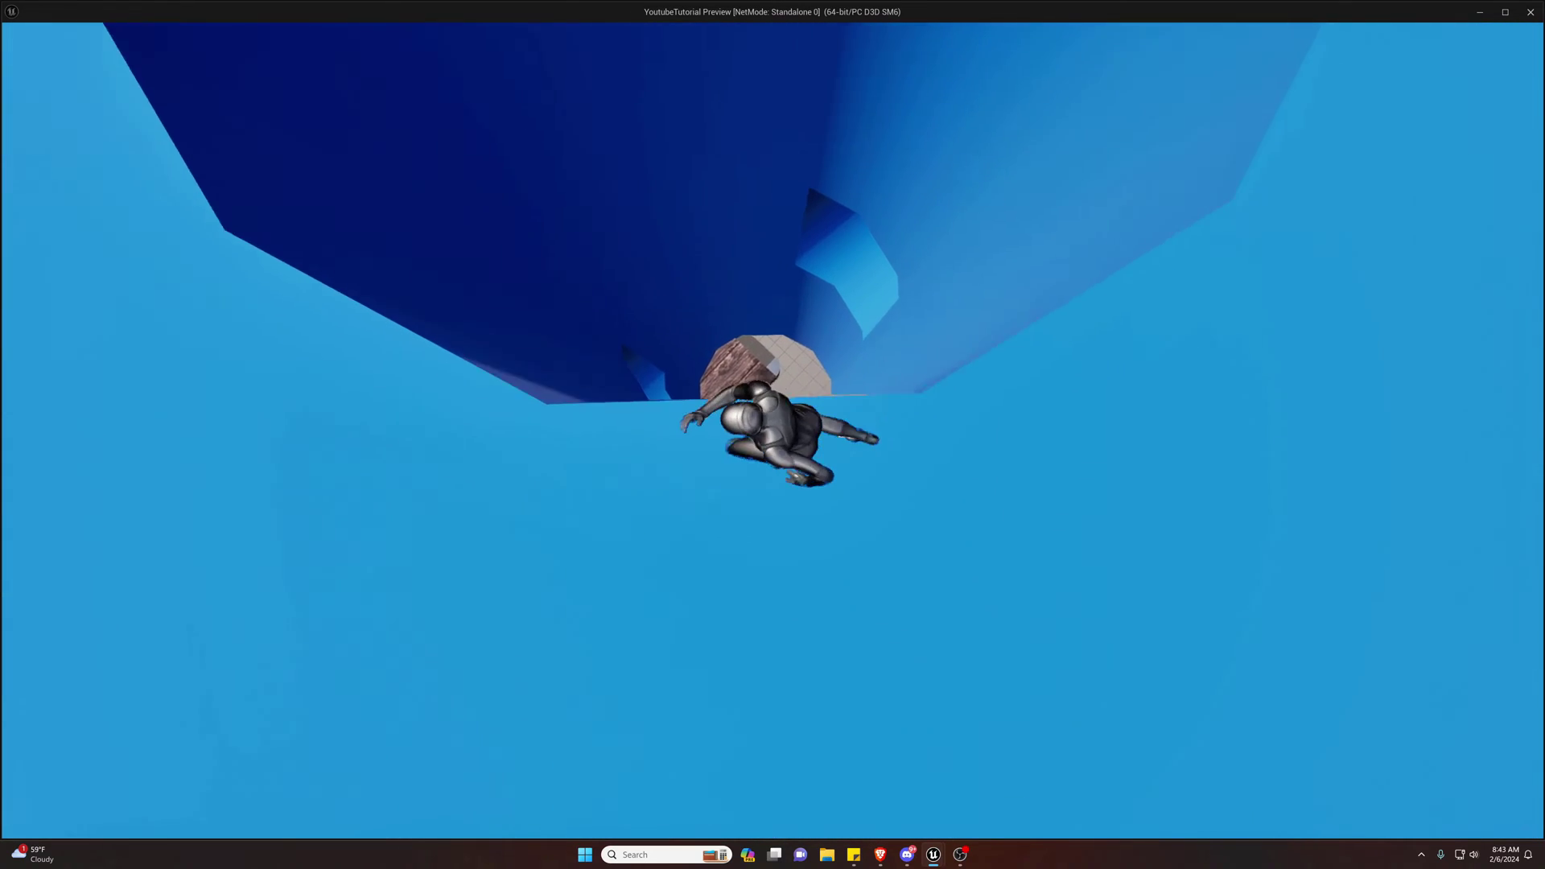
key(w)
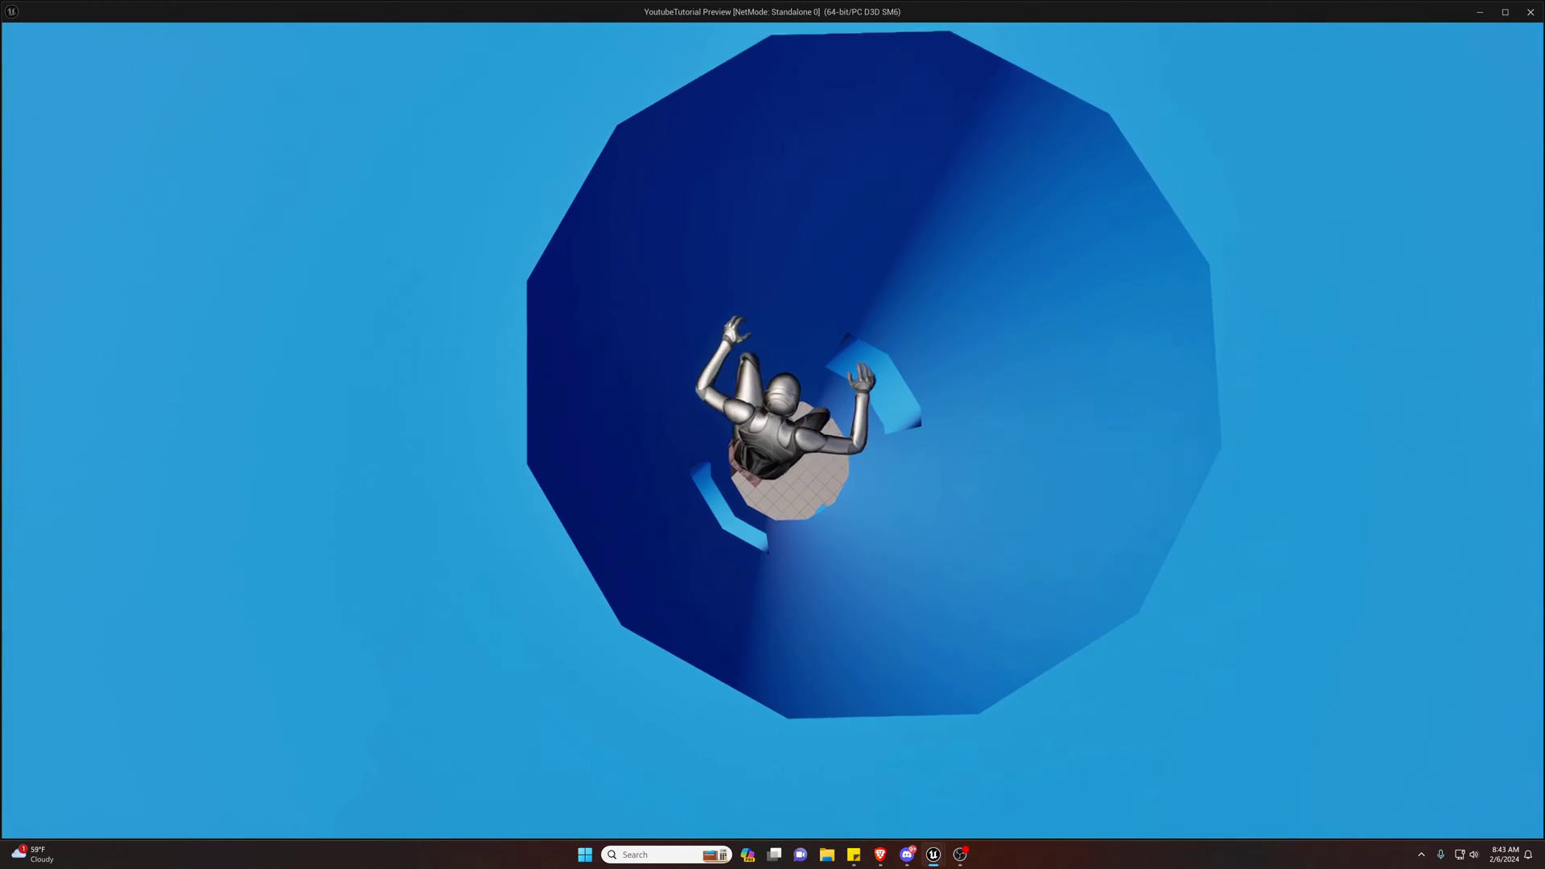
key(d)
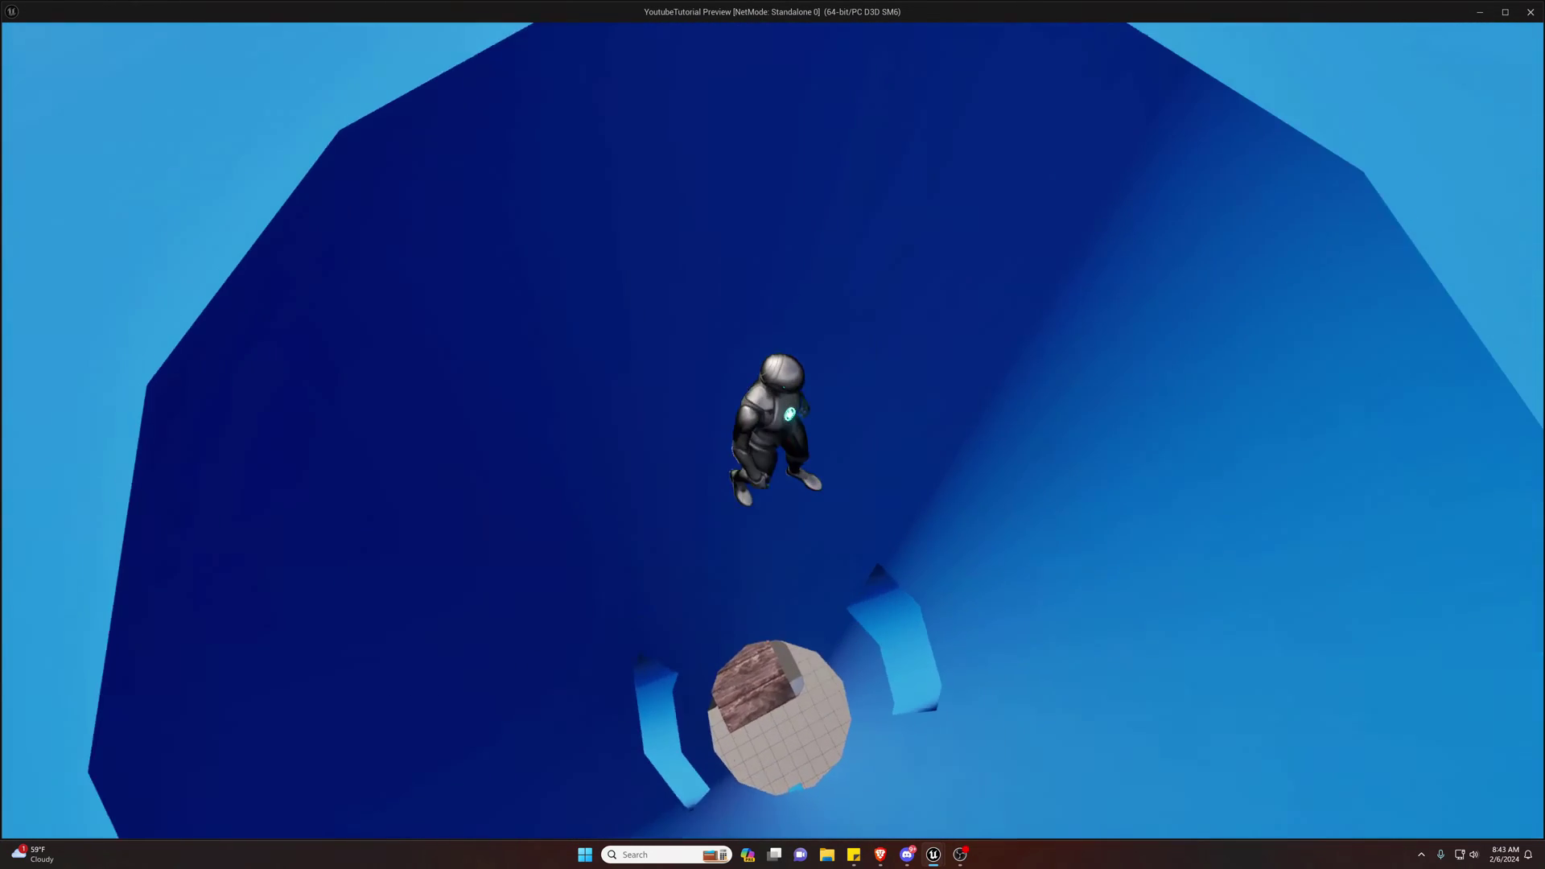
key(space)
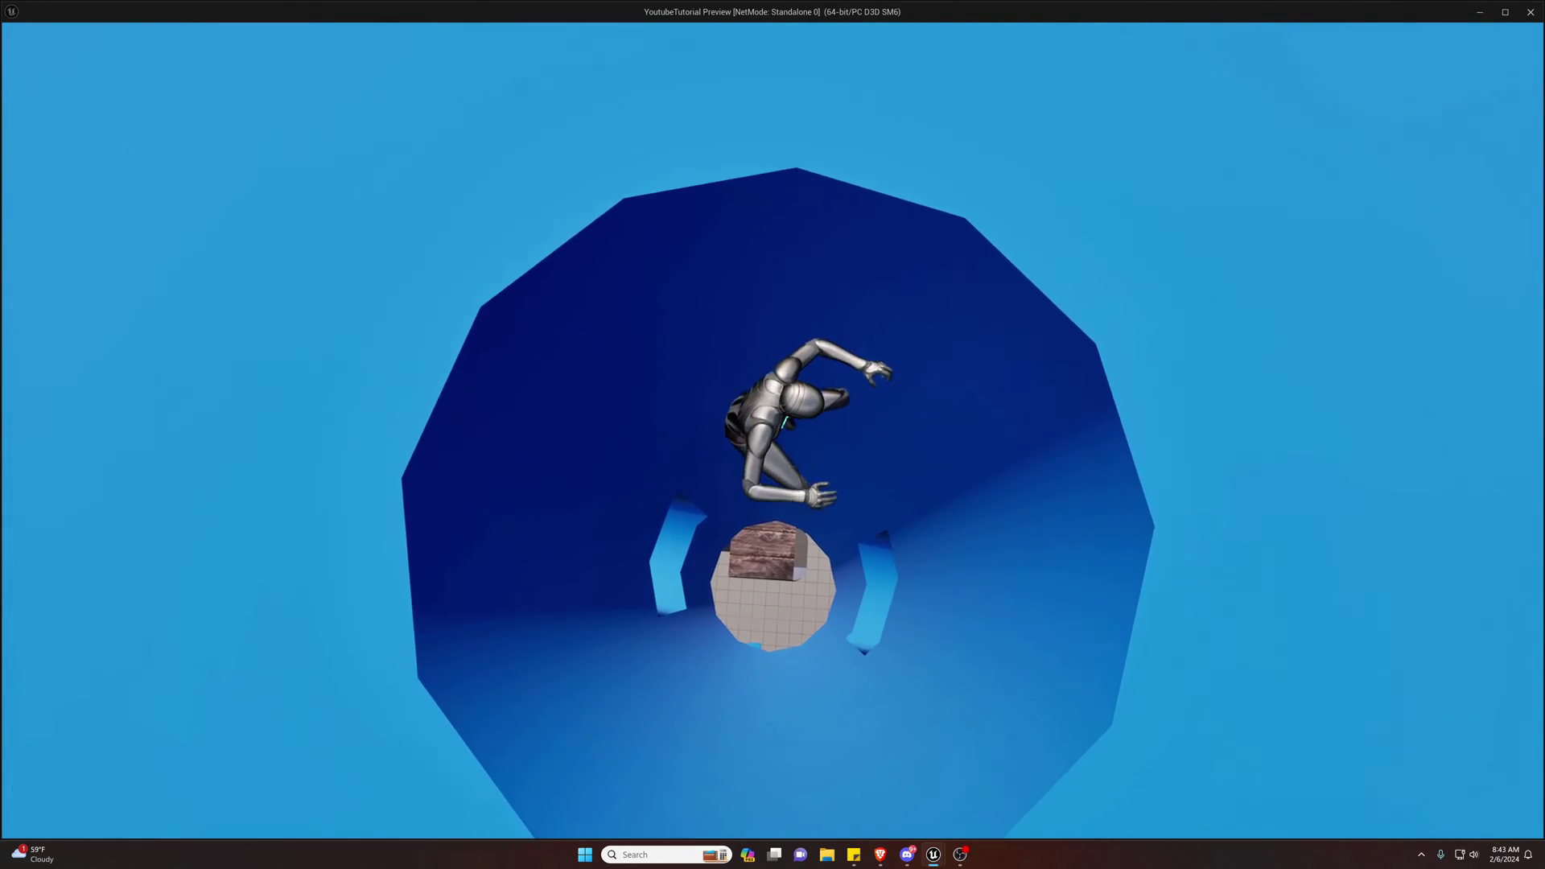
key(Escape)
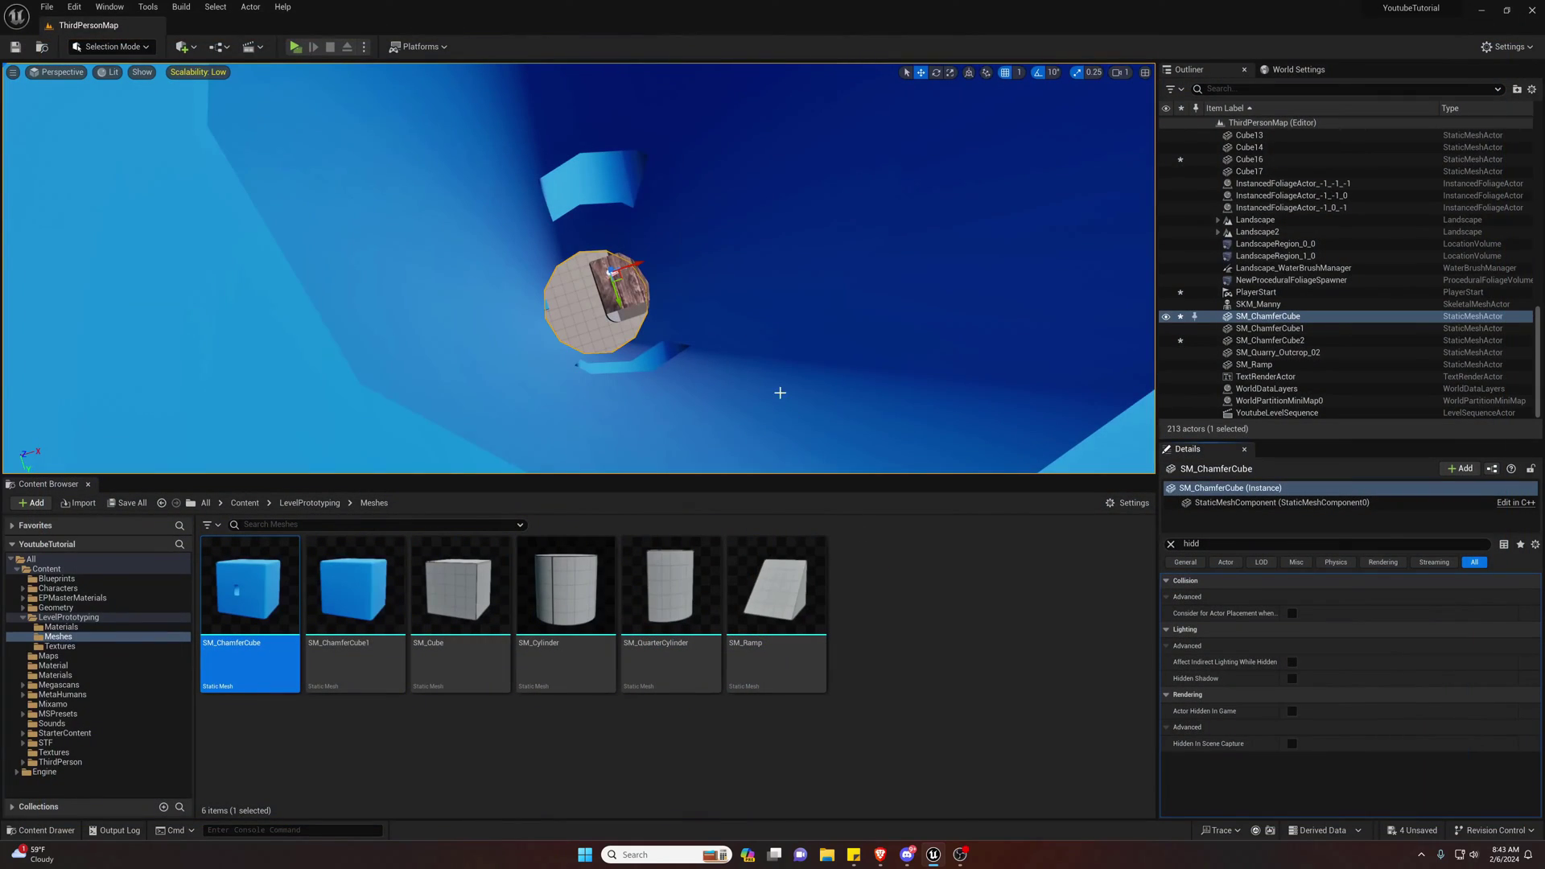
Open the SM_ChamferCube mesh, set its Collision Complexity to Use Complex Collision As Simple, and close the mesh editor.
right_drag(780, 392, 779, 379)
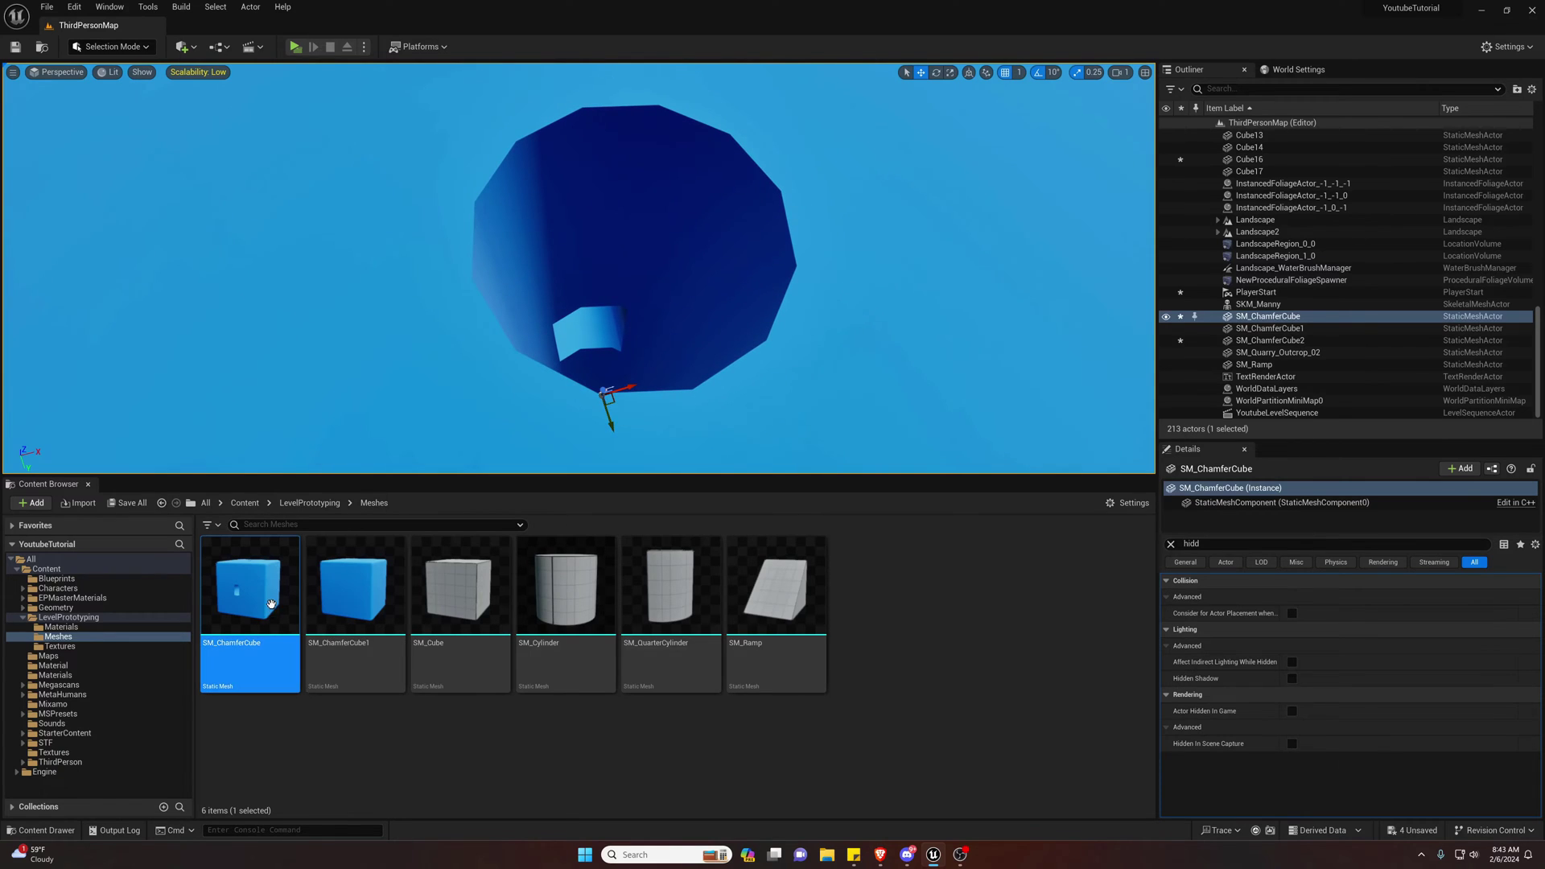
double_click(271, 605)
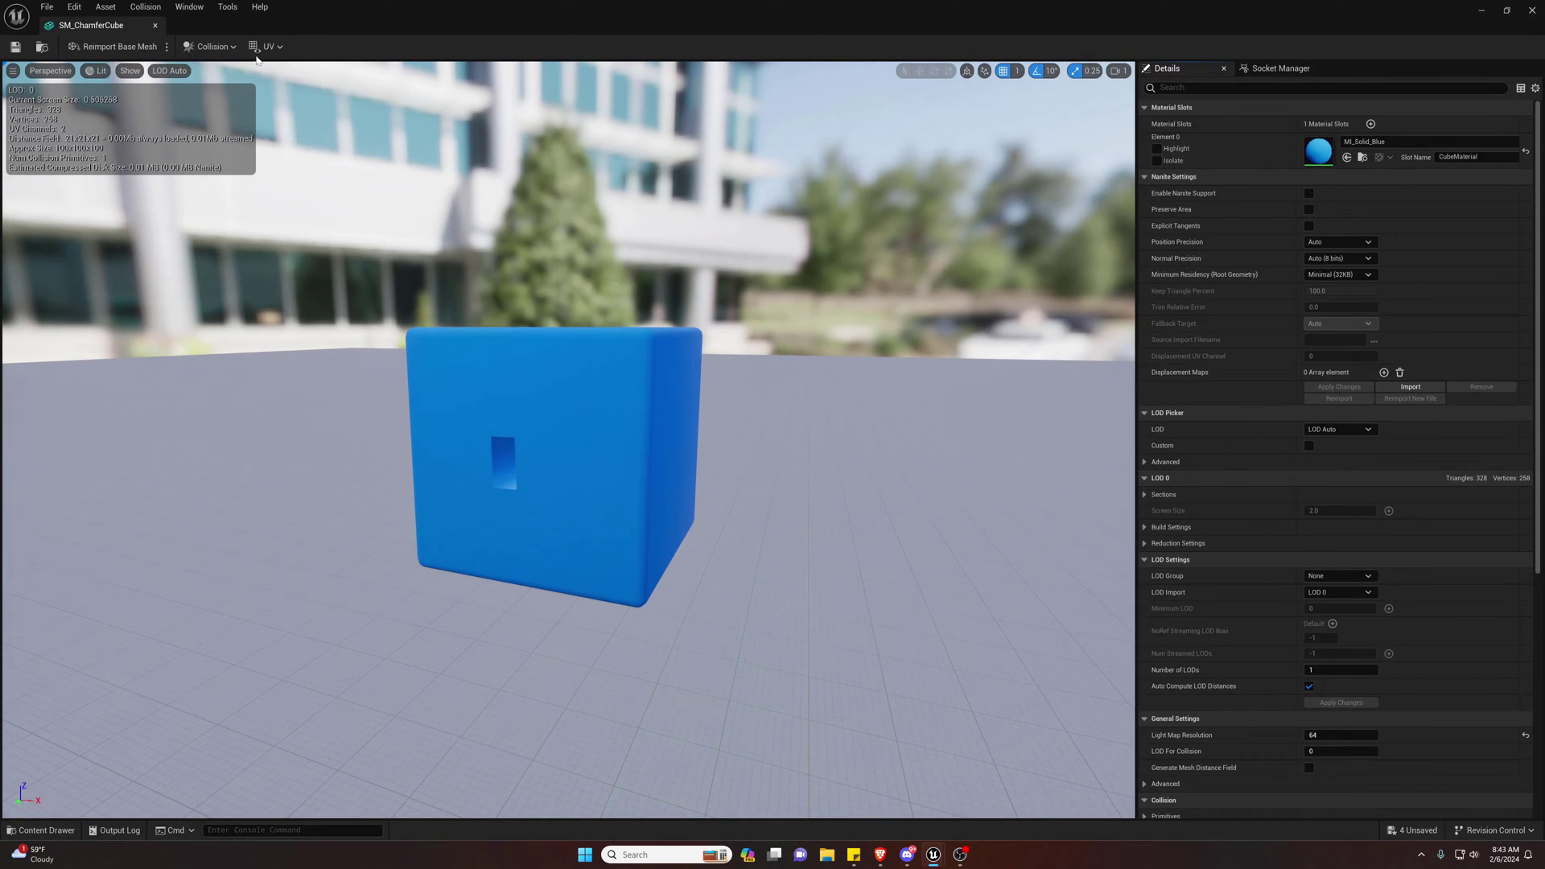
click(211, 47)
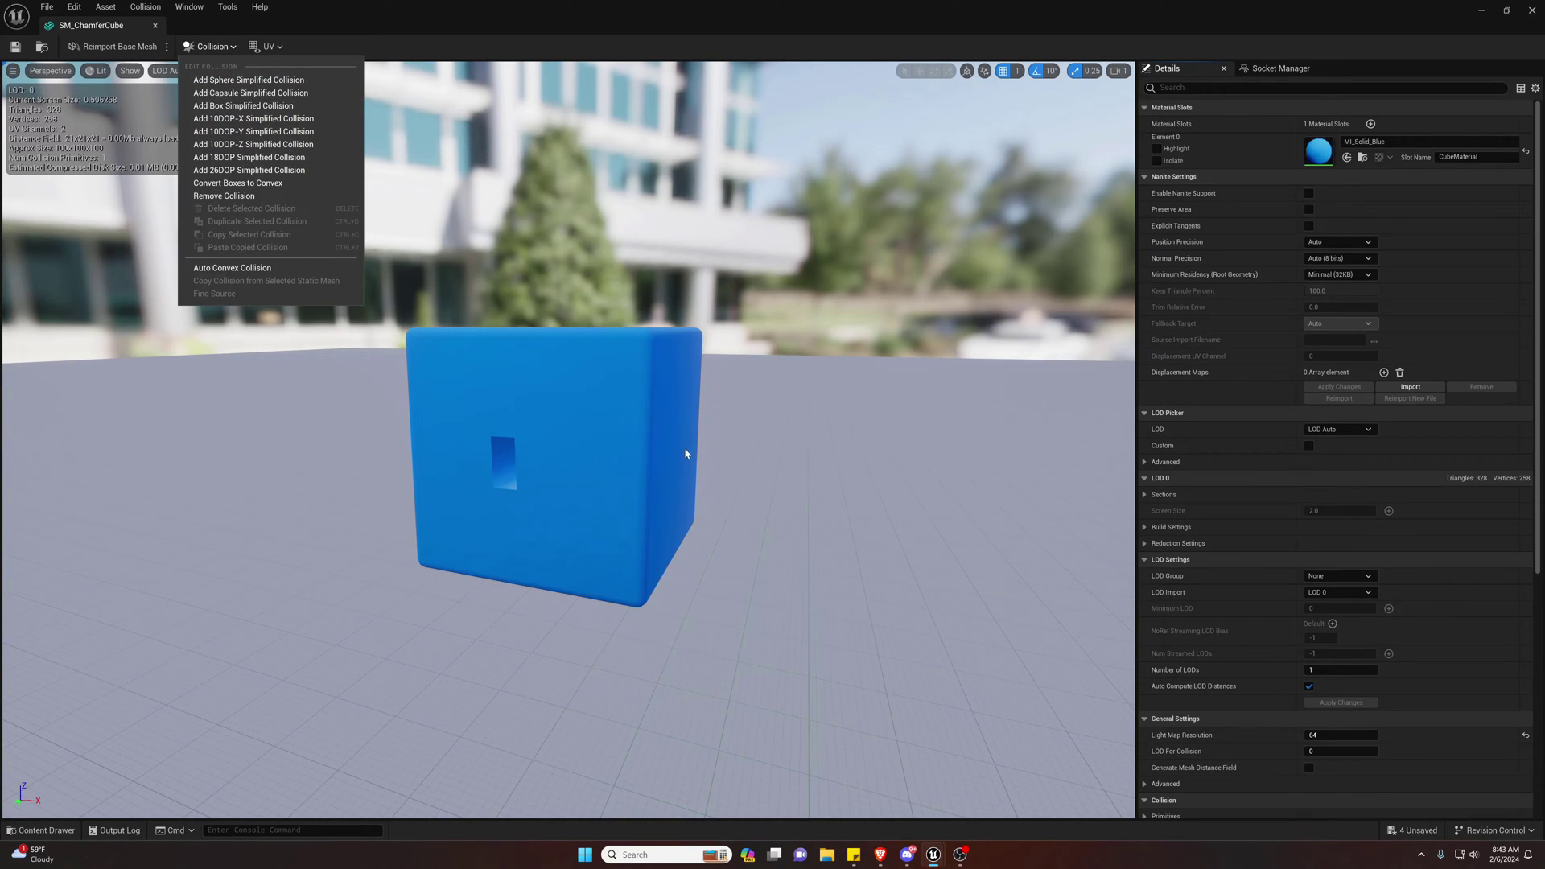
scroll(1424, 636, down, 5)
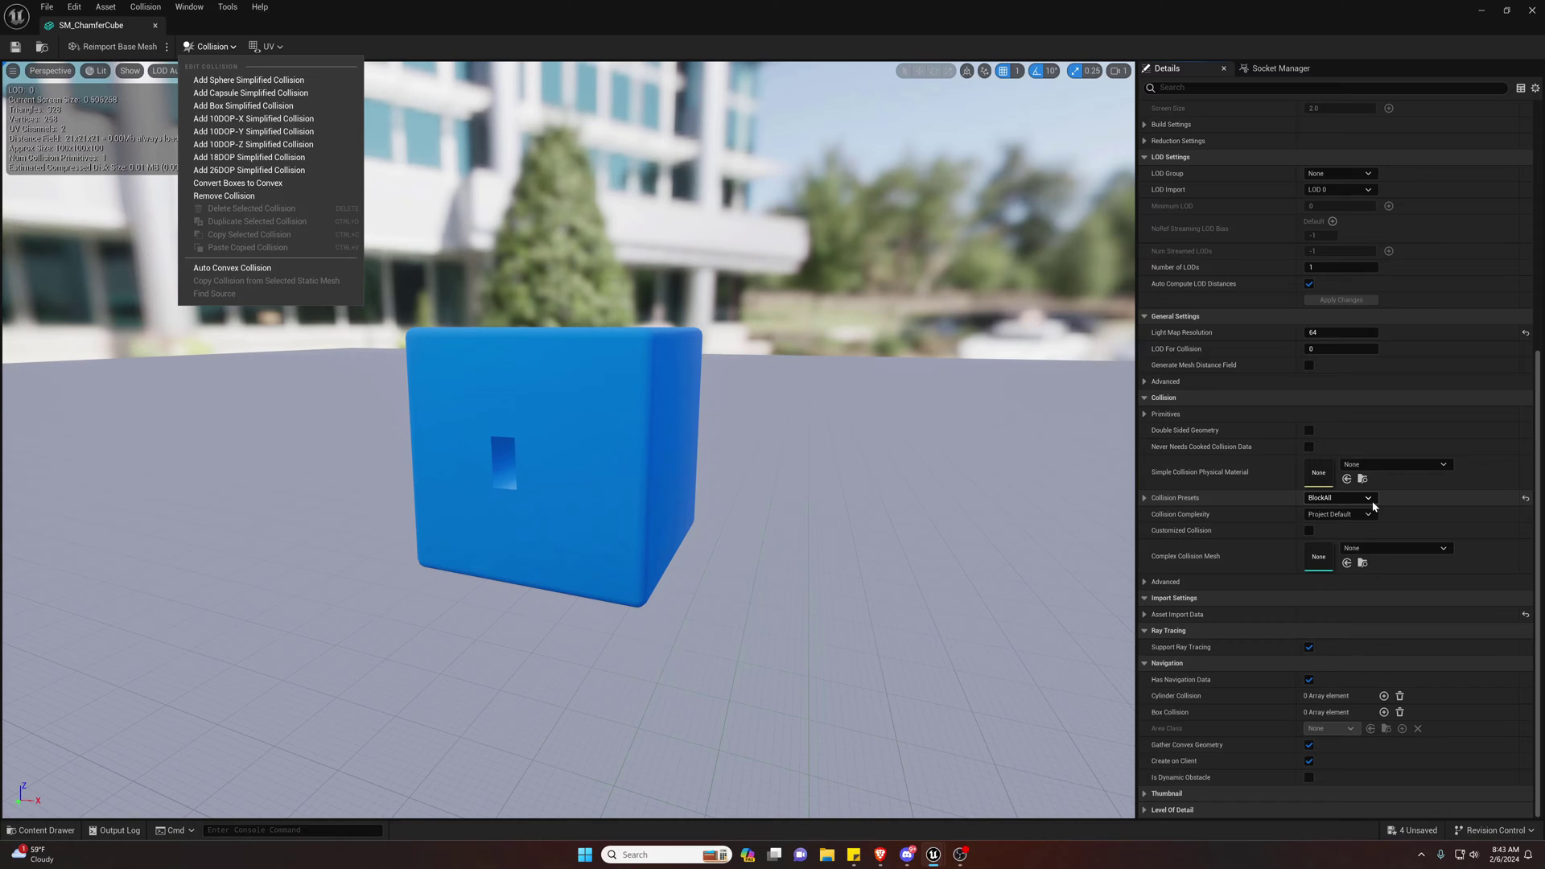
click(1365, 515)
click(1363, 515)
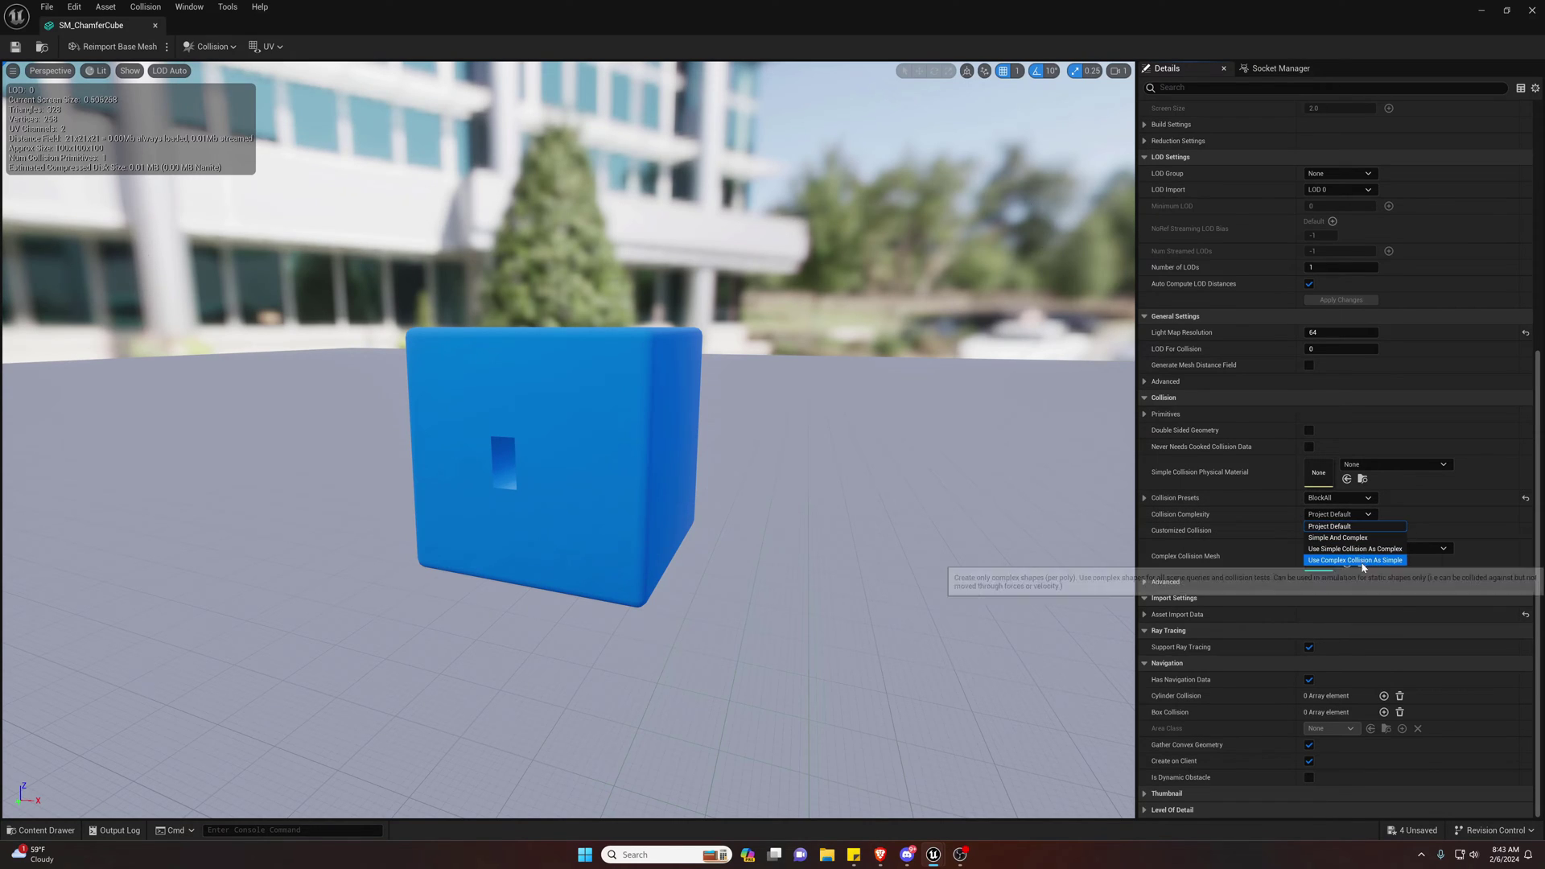
click(1358, 560)
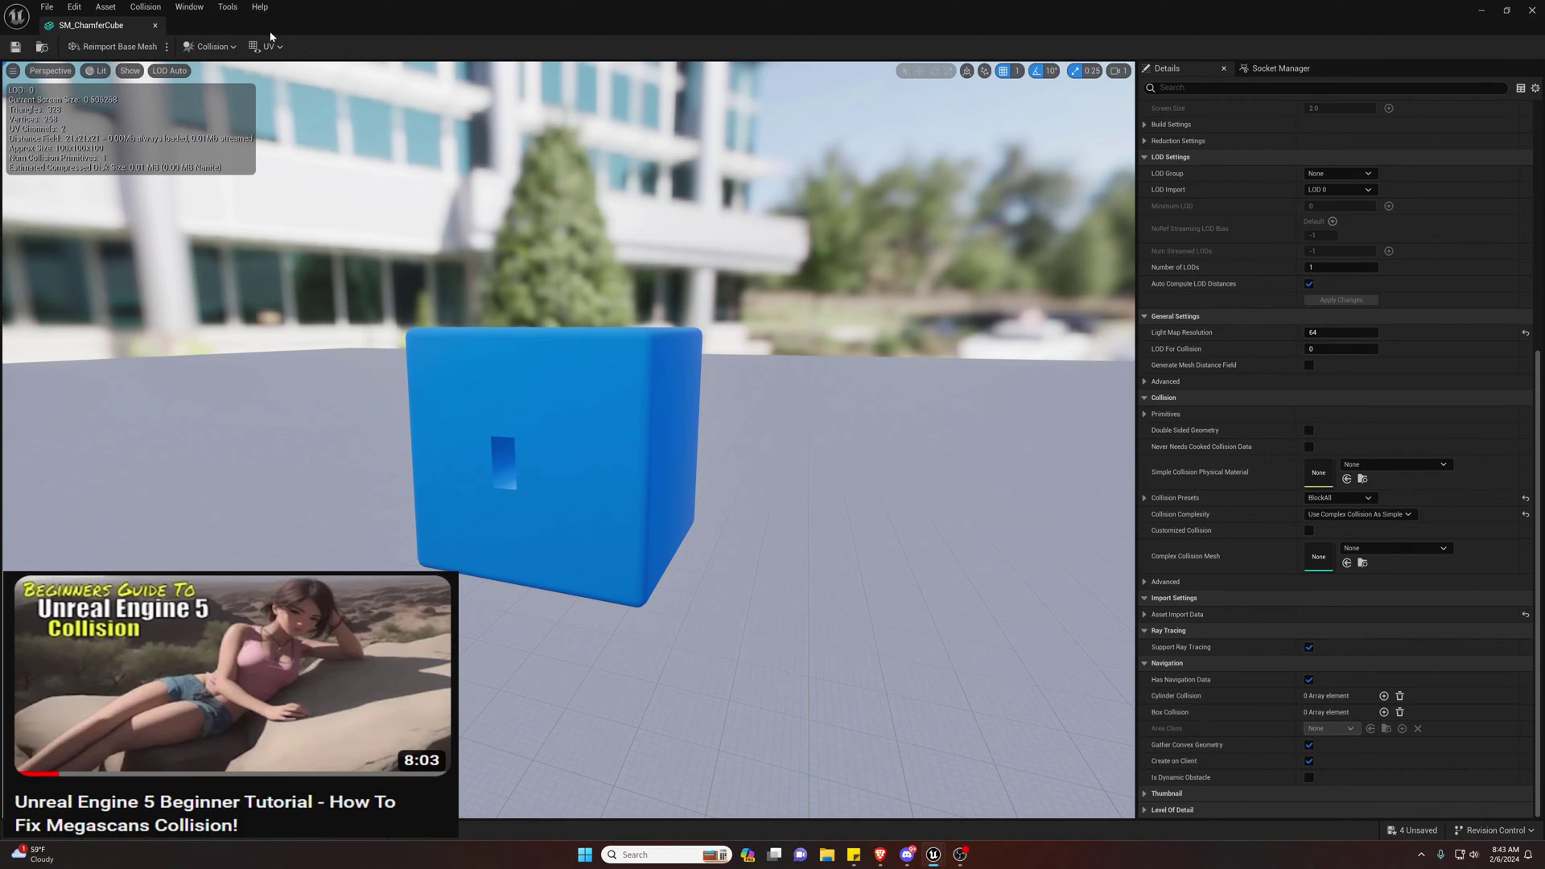
click(156, 27)
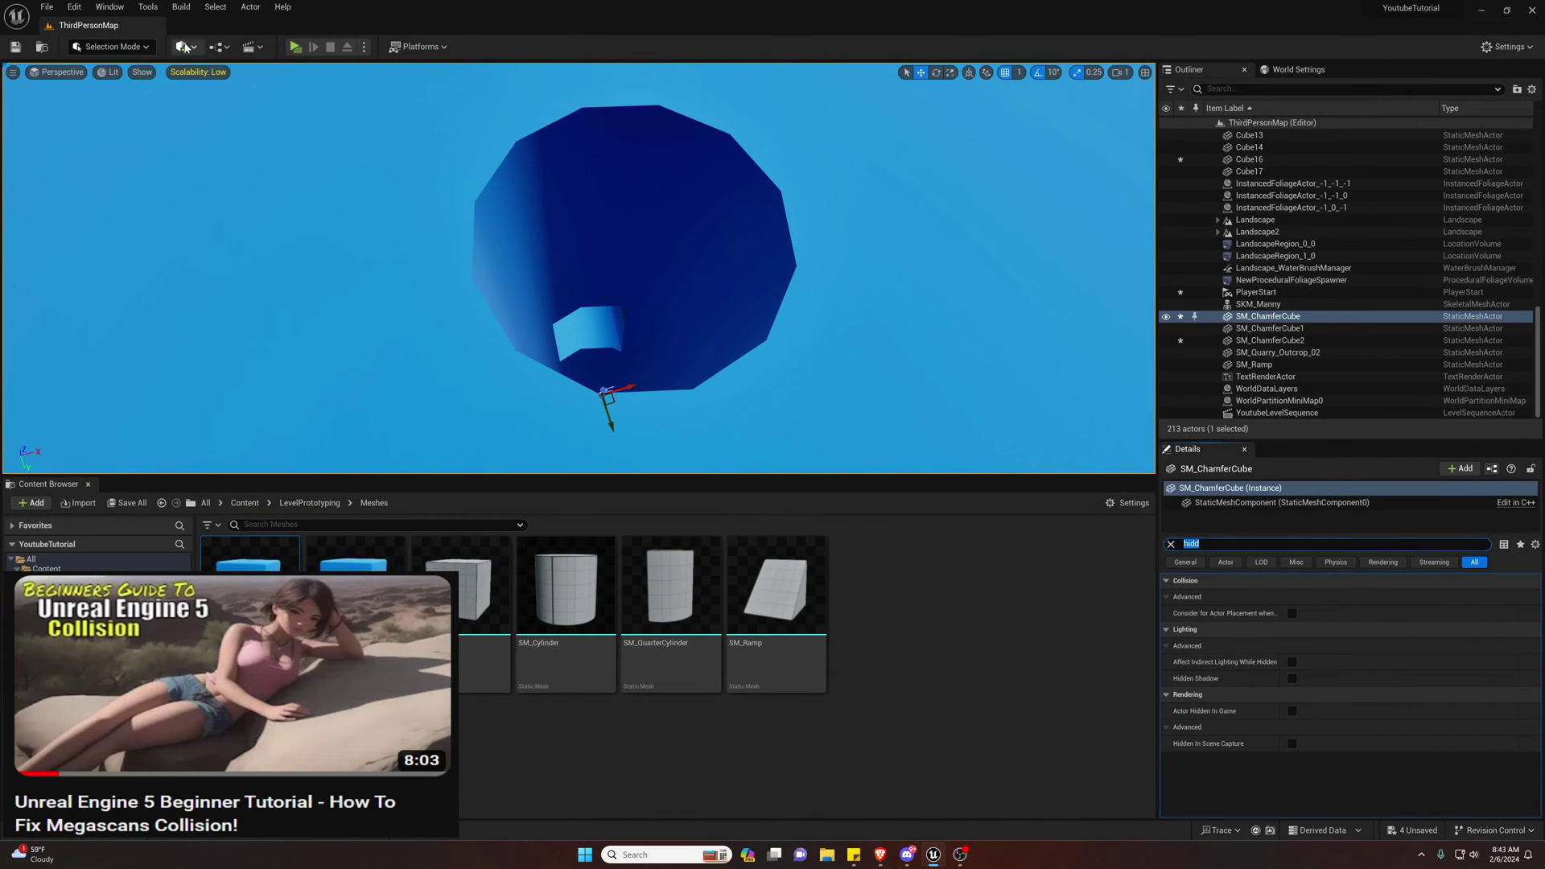
Play the level to test the character's movement inside the hollowed cube, end the preview, and dismiss the message log.
click(295, 47)
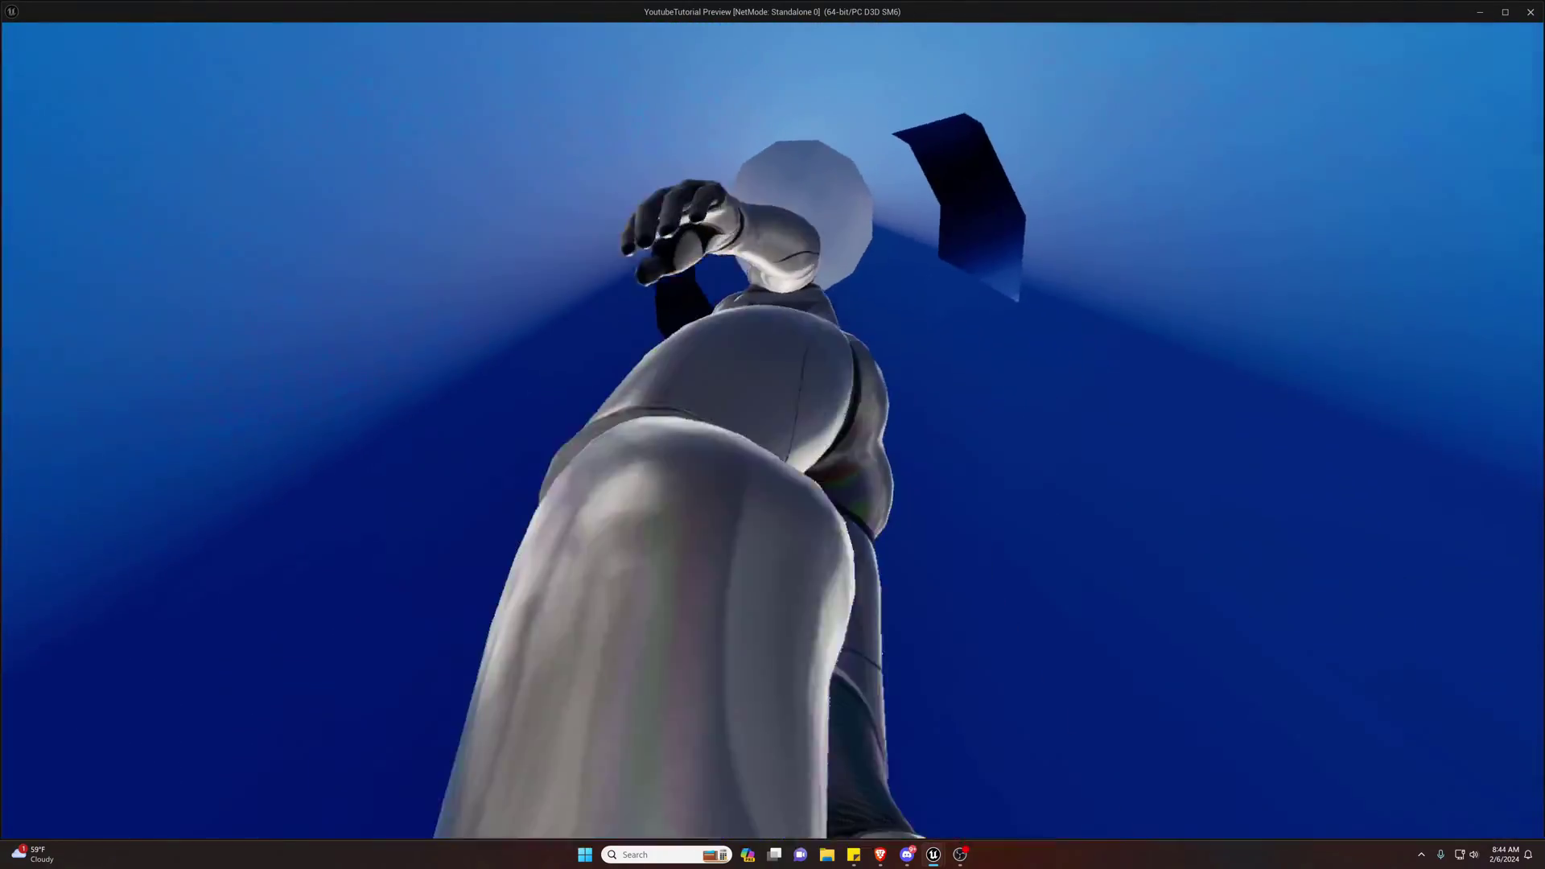
key(w)
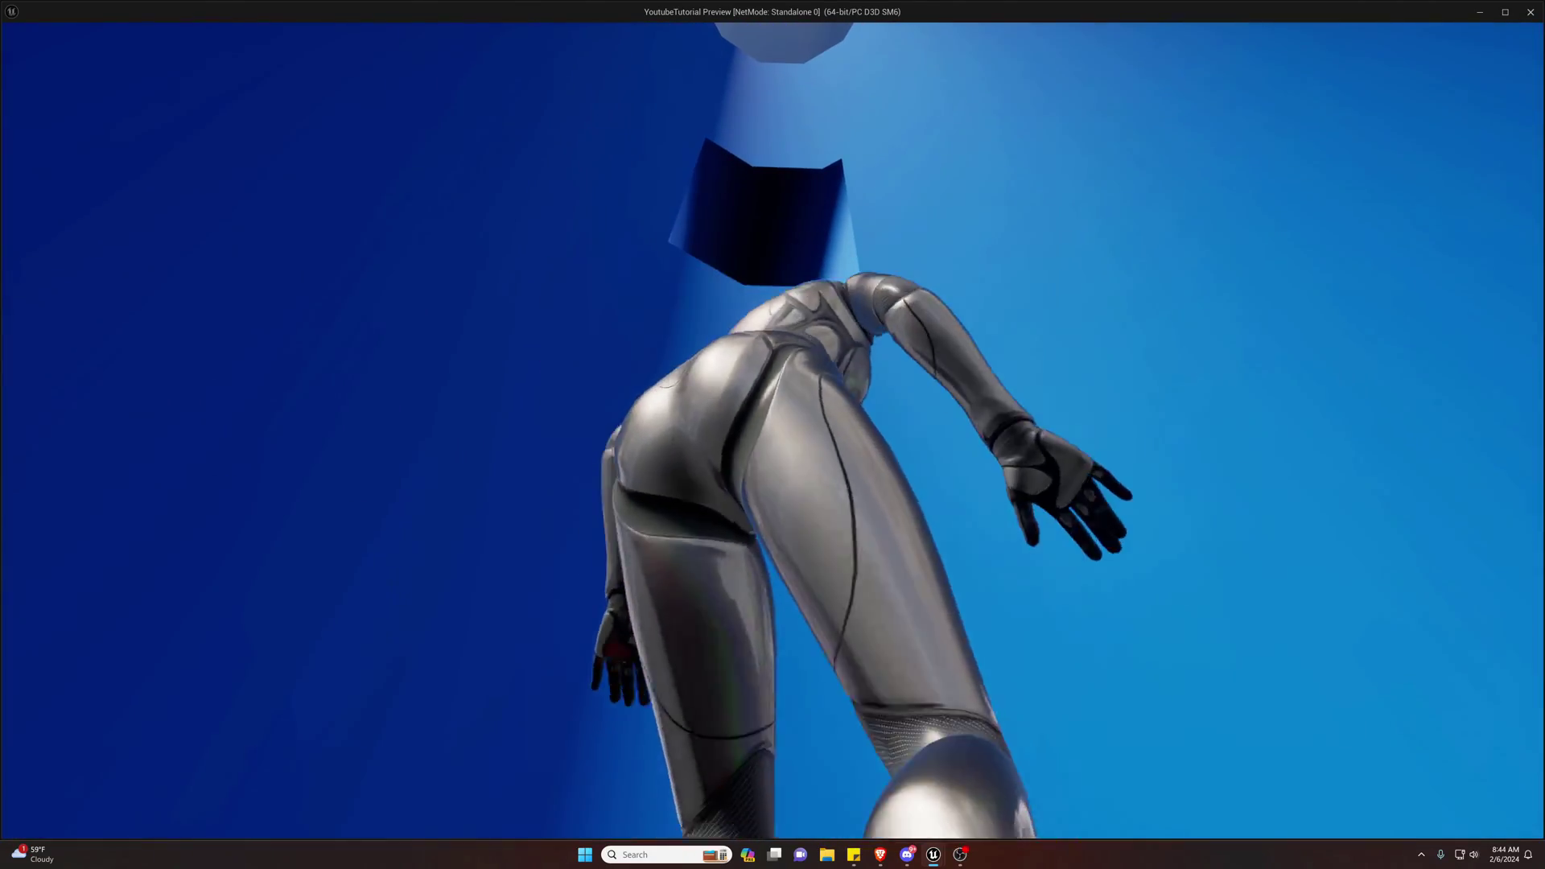
key(Escape)
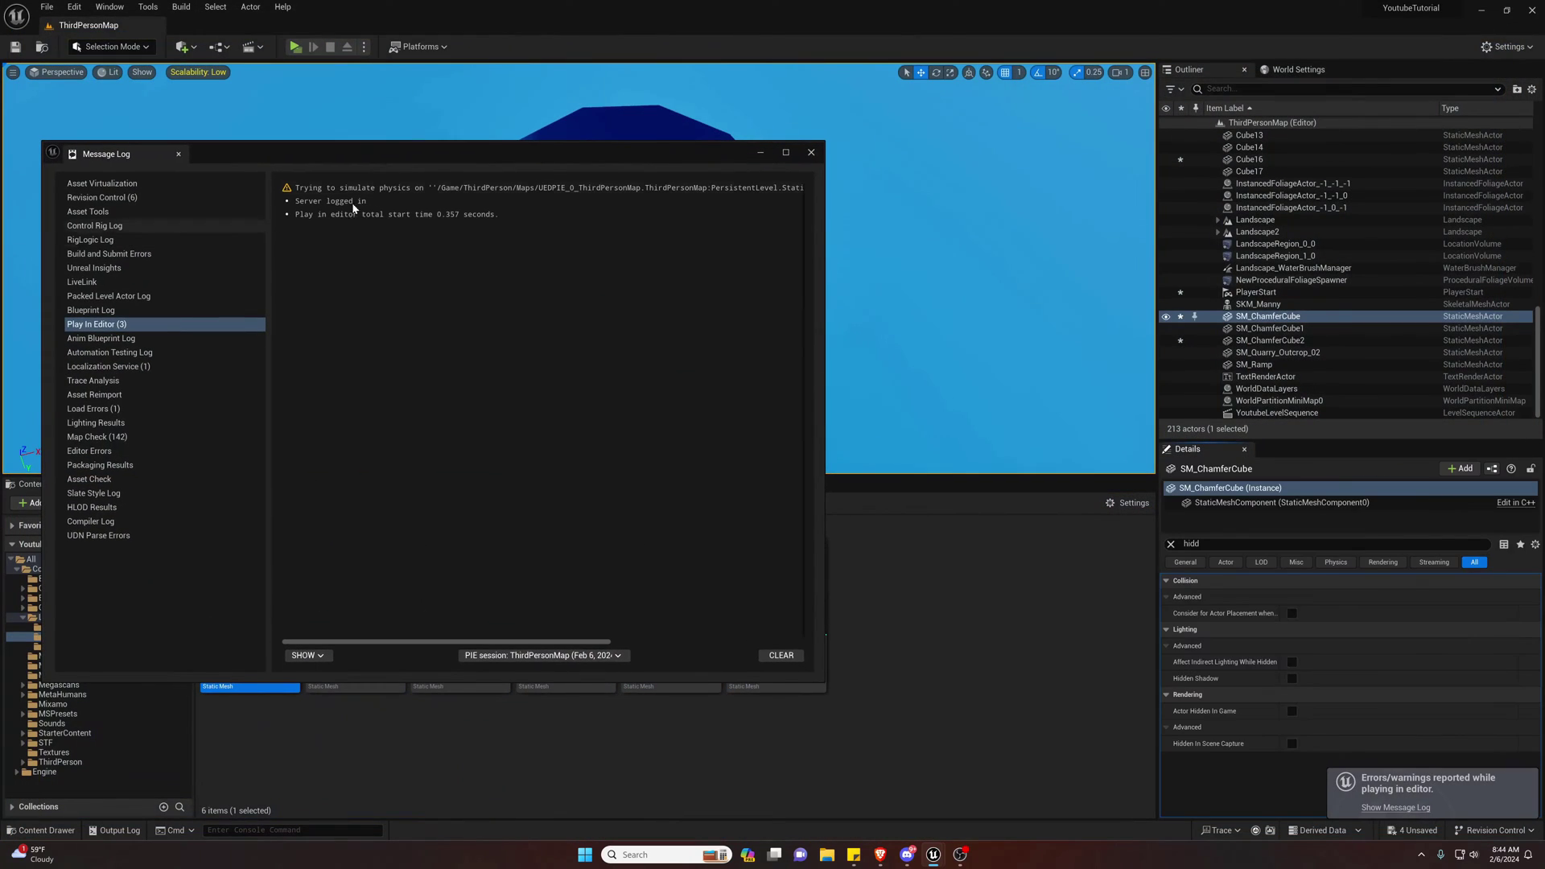
click(811, 153)
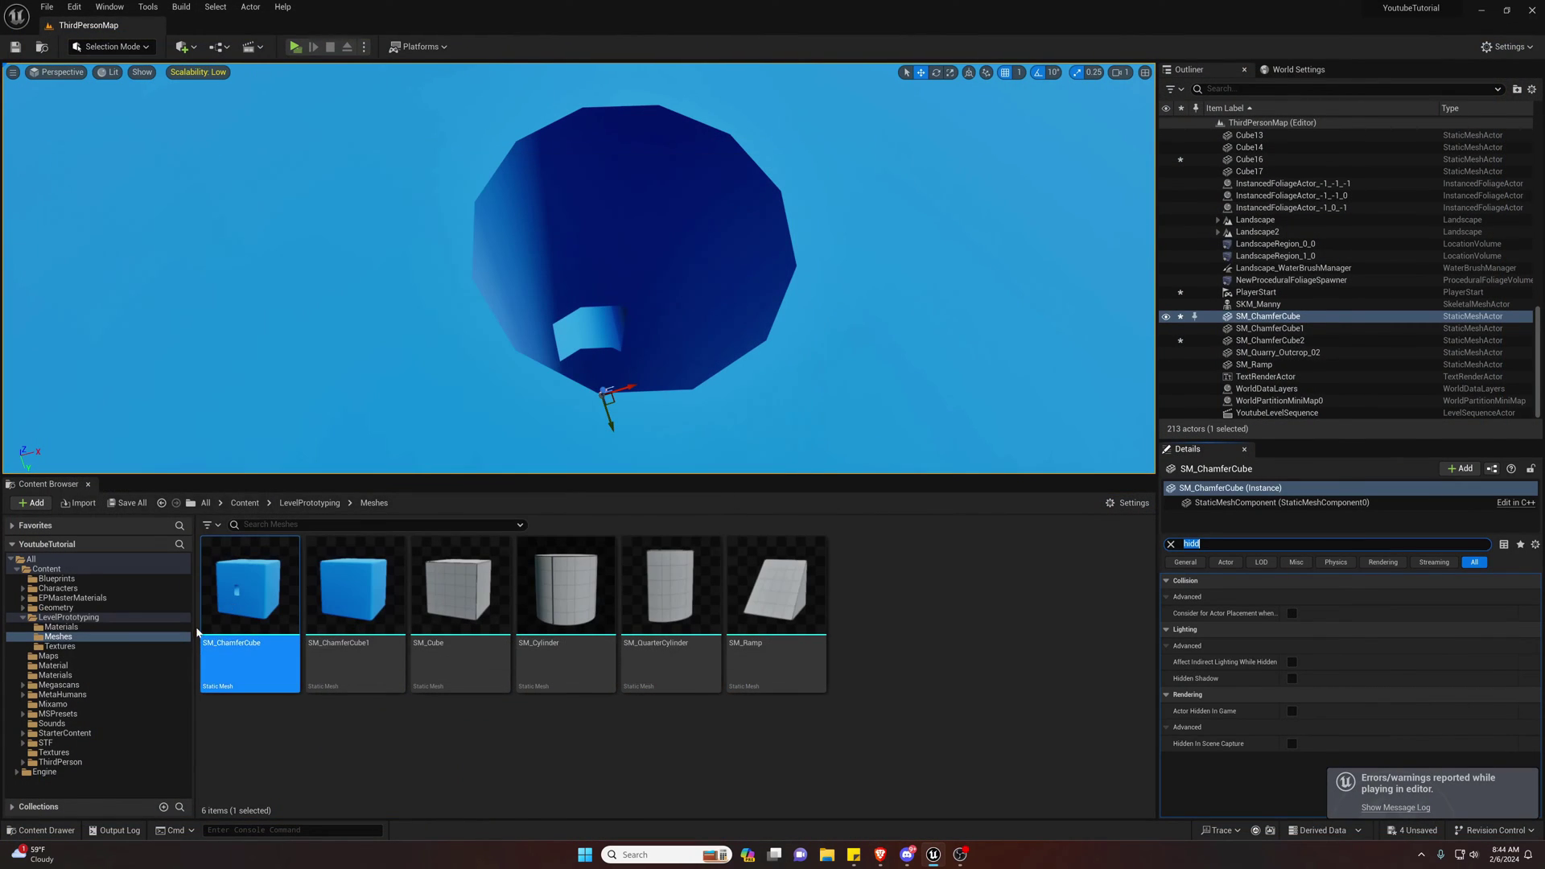
Open the BP_ThirdPersonCharacter blueprint and filter its Character Movement component's properties for "jump".
click(60, 762)
double_click(261, 613)
click(245, 606)
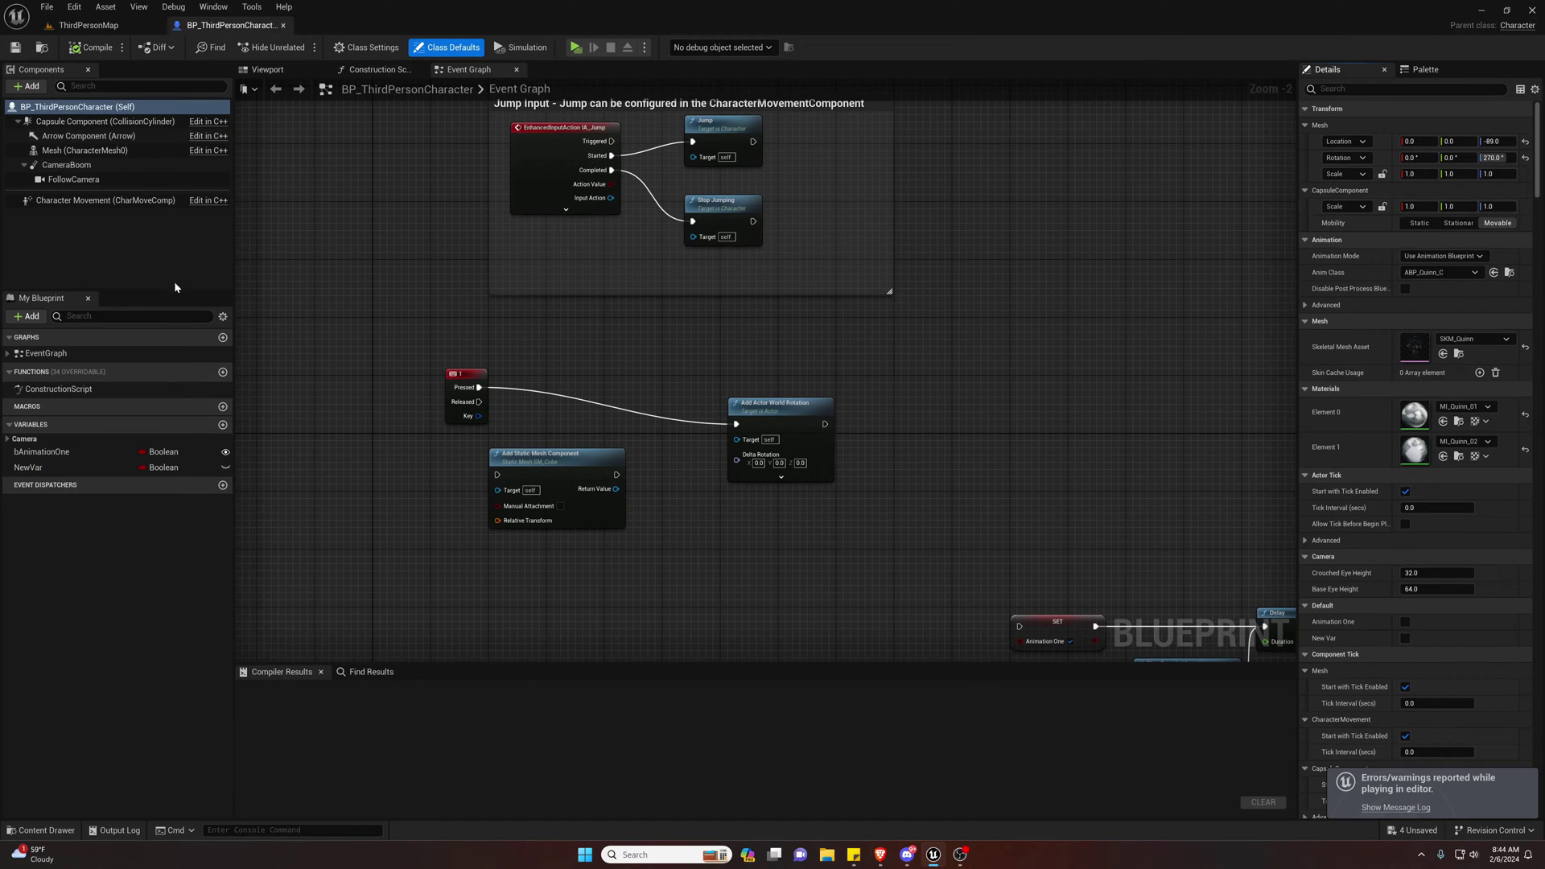
click(121, 200)
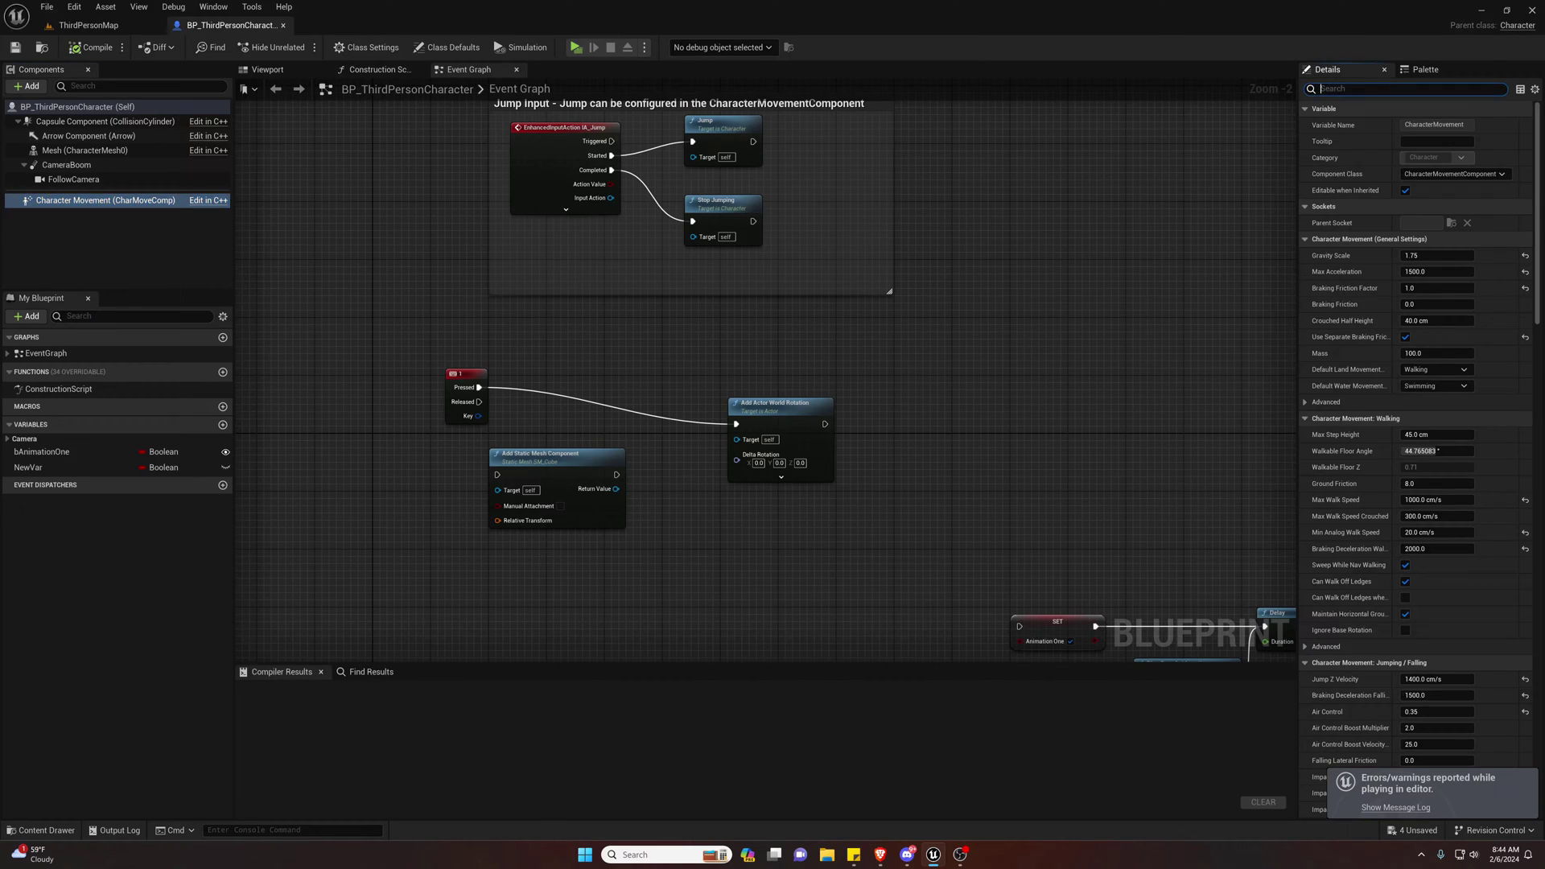
text(jump)
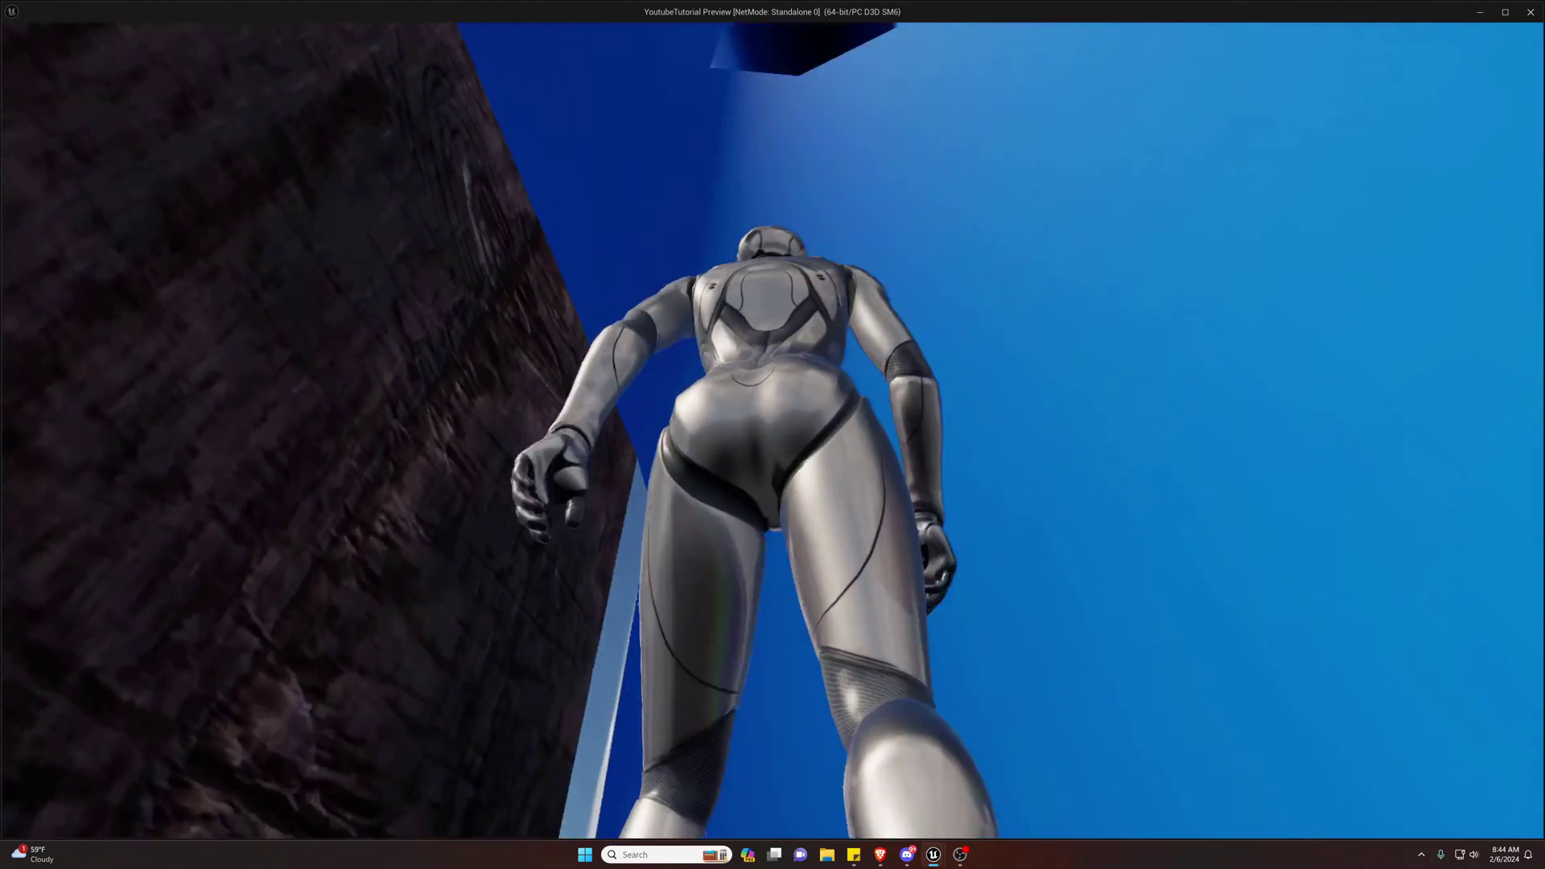
Jump the character up inside the hollowed giant cube and run it out through the square opening to test the hole's collision.
key(space)
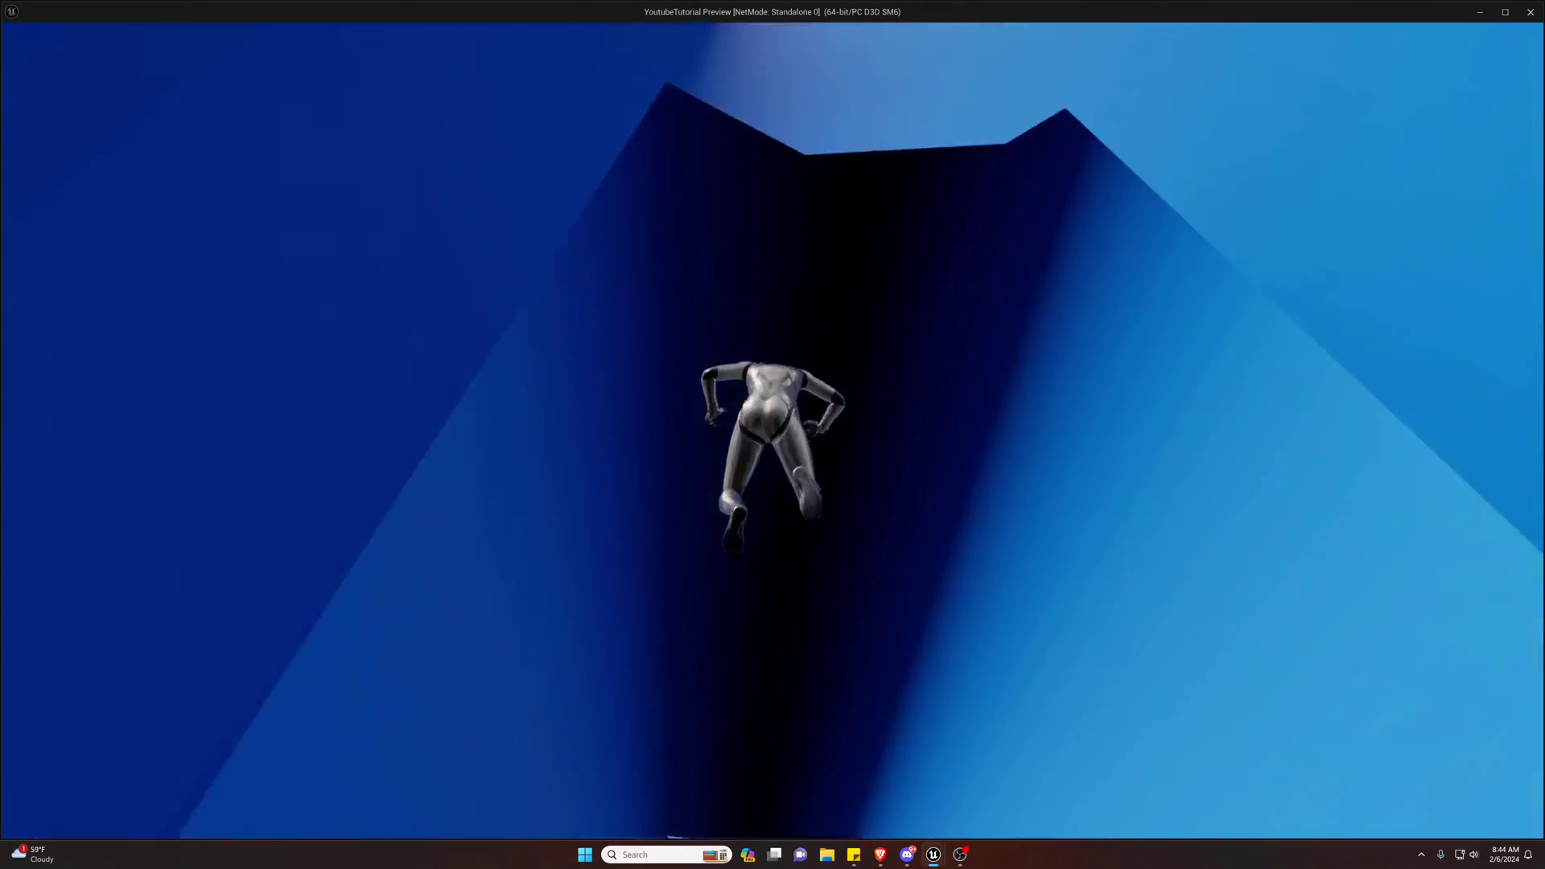
key(w)
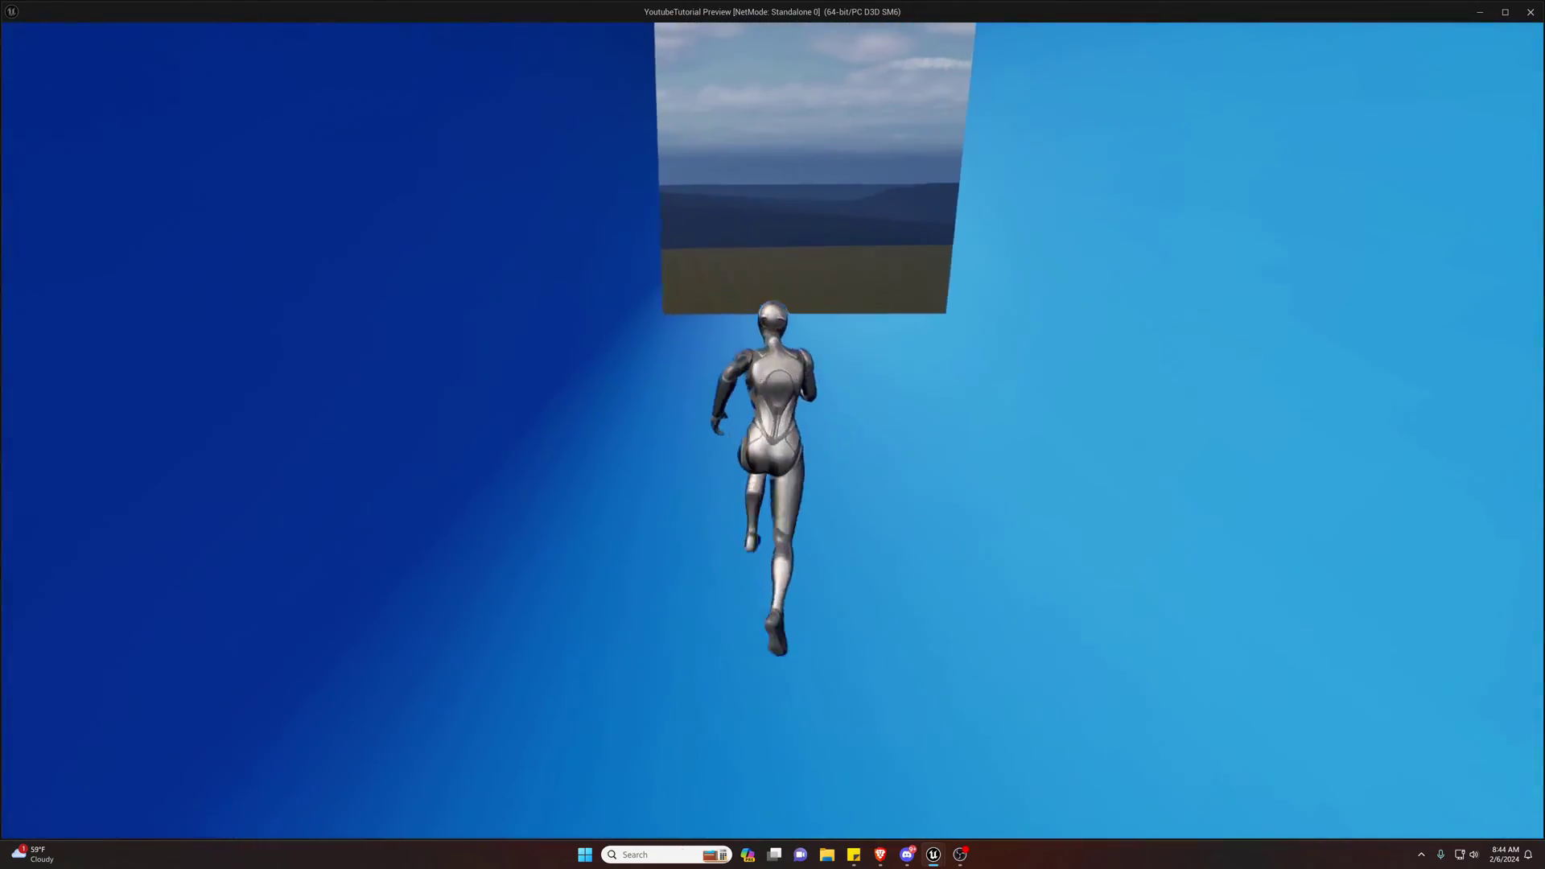
key(space)
key(w)
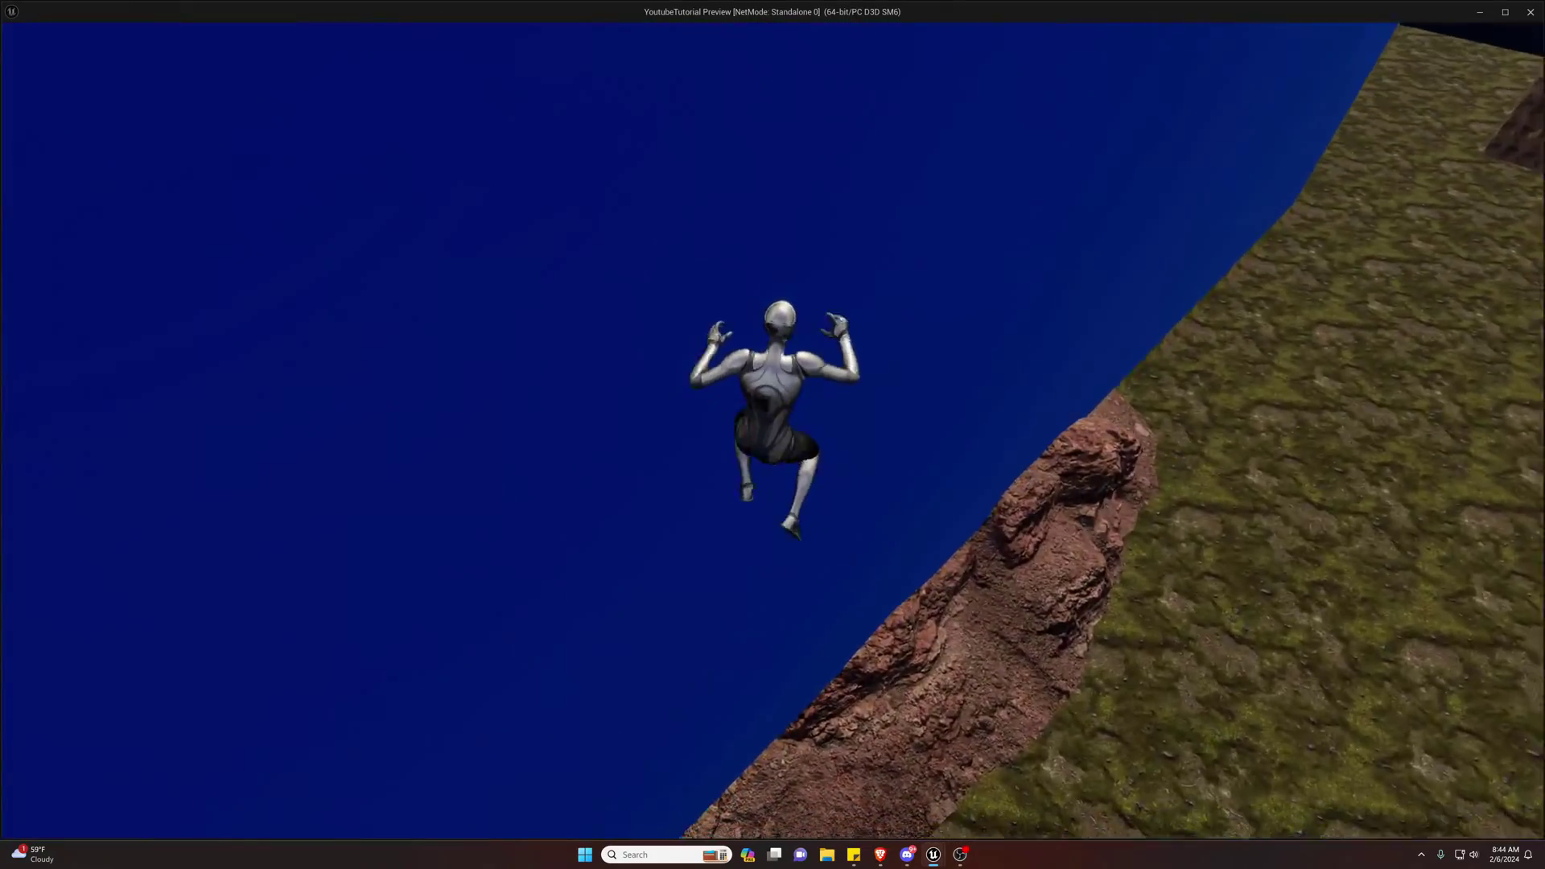
key(w)
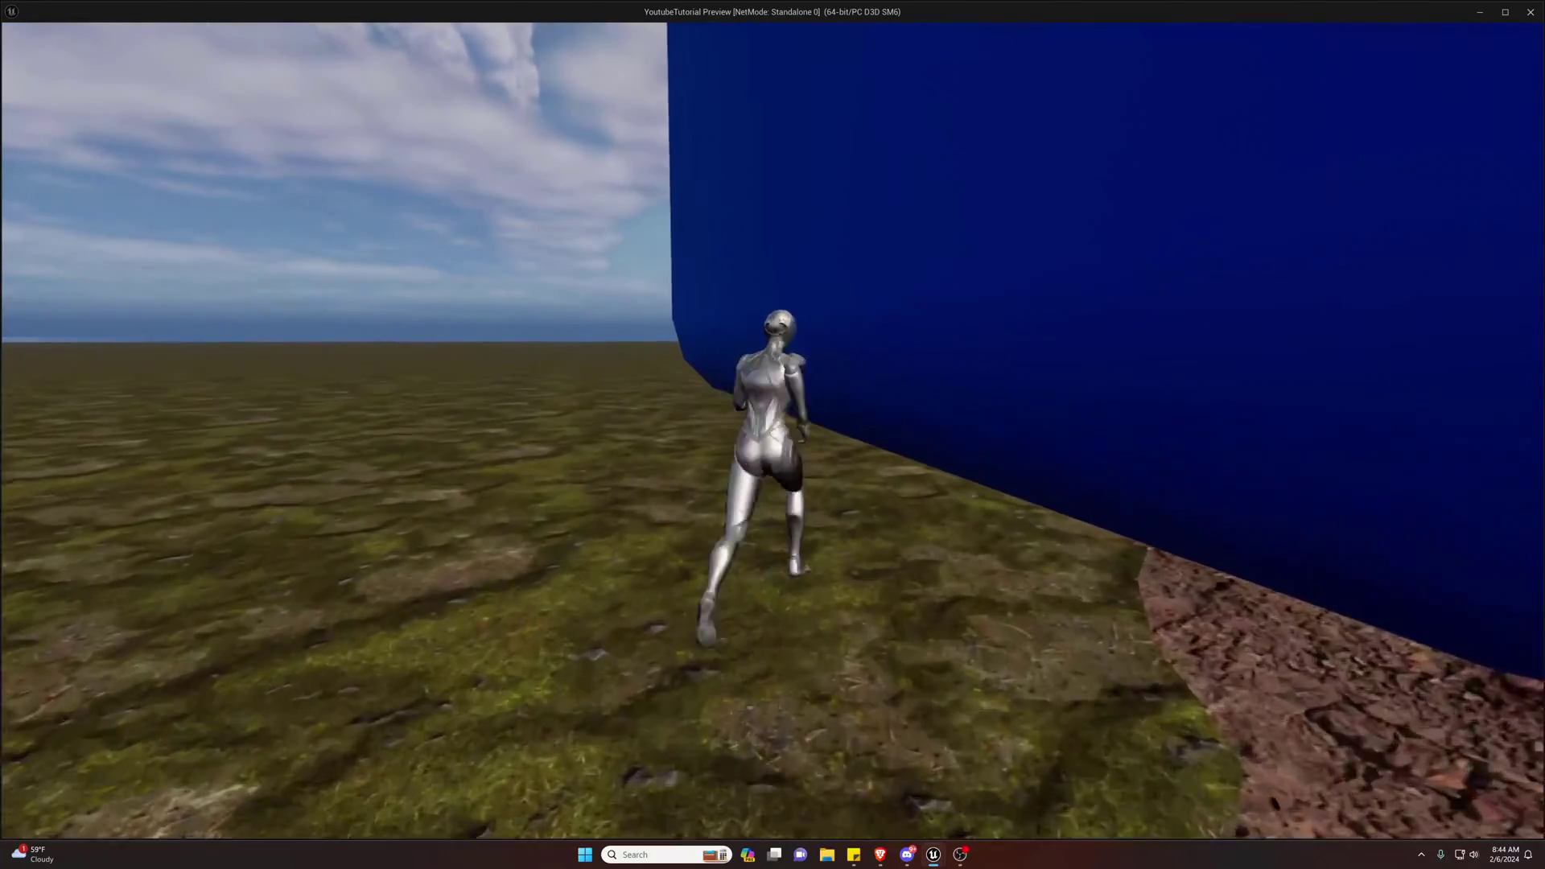
Run the character around the giant cube's outer walls to test their collision, then end the preview and dismiss the message log.
key(d)
key(w)
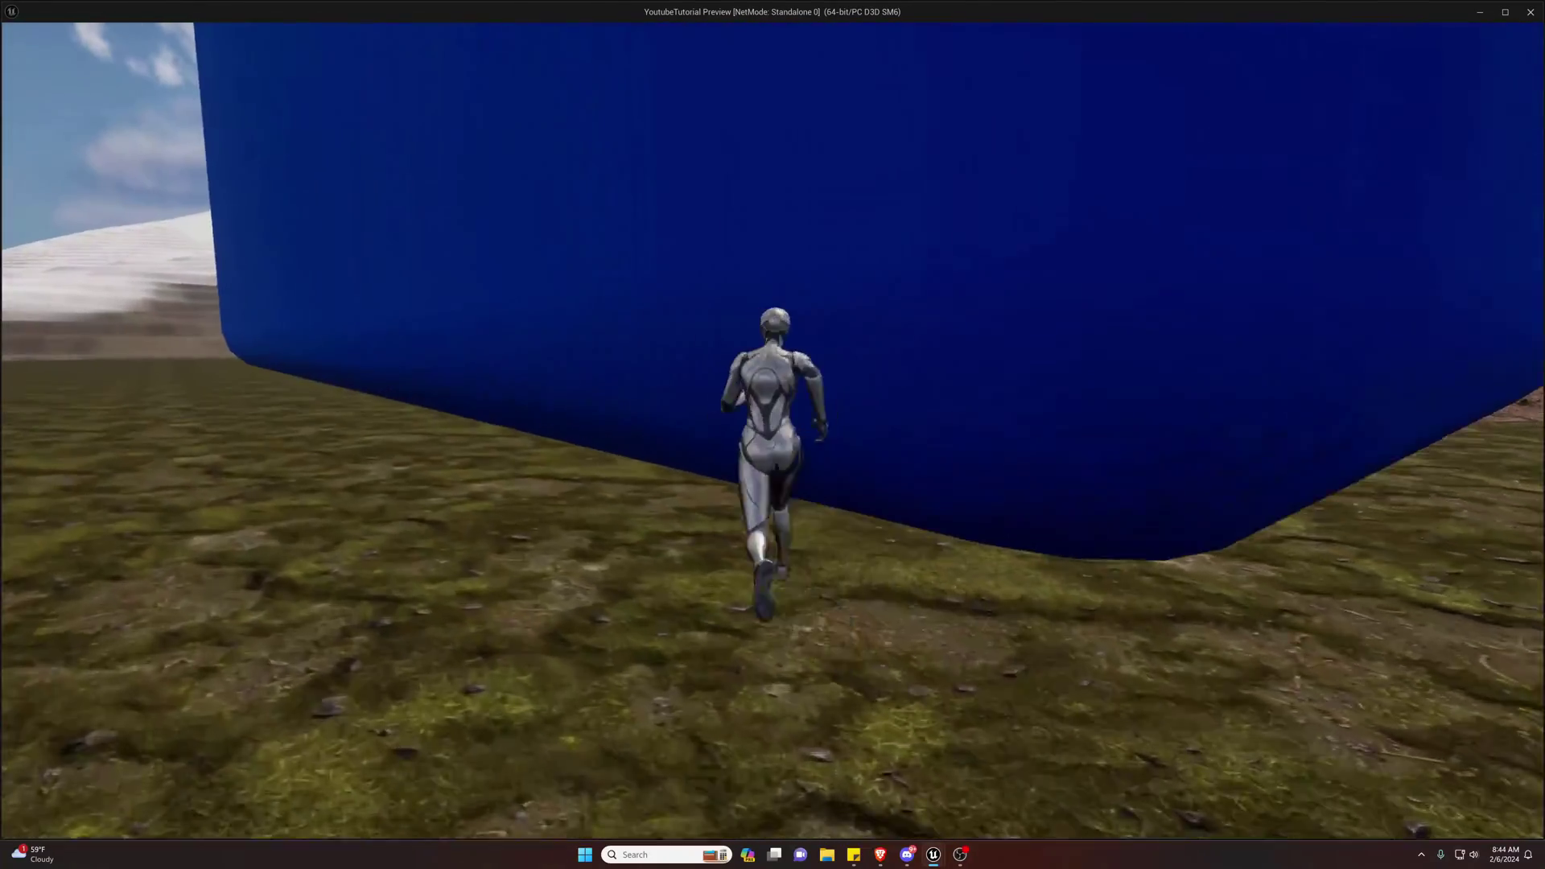
key(w)
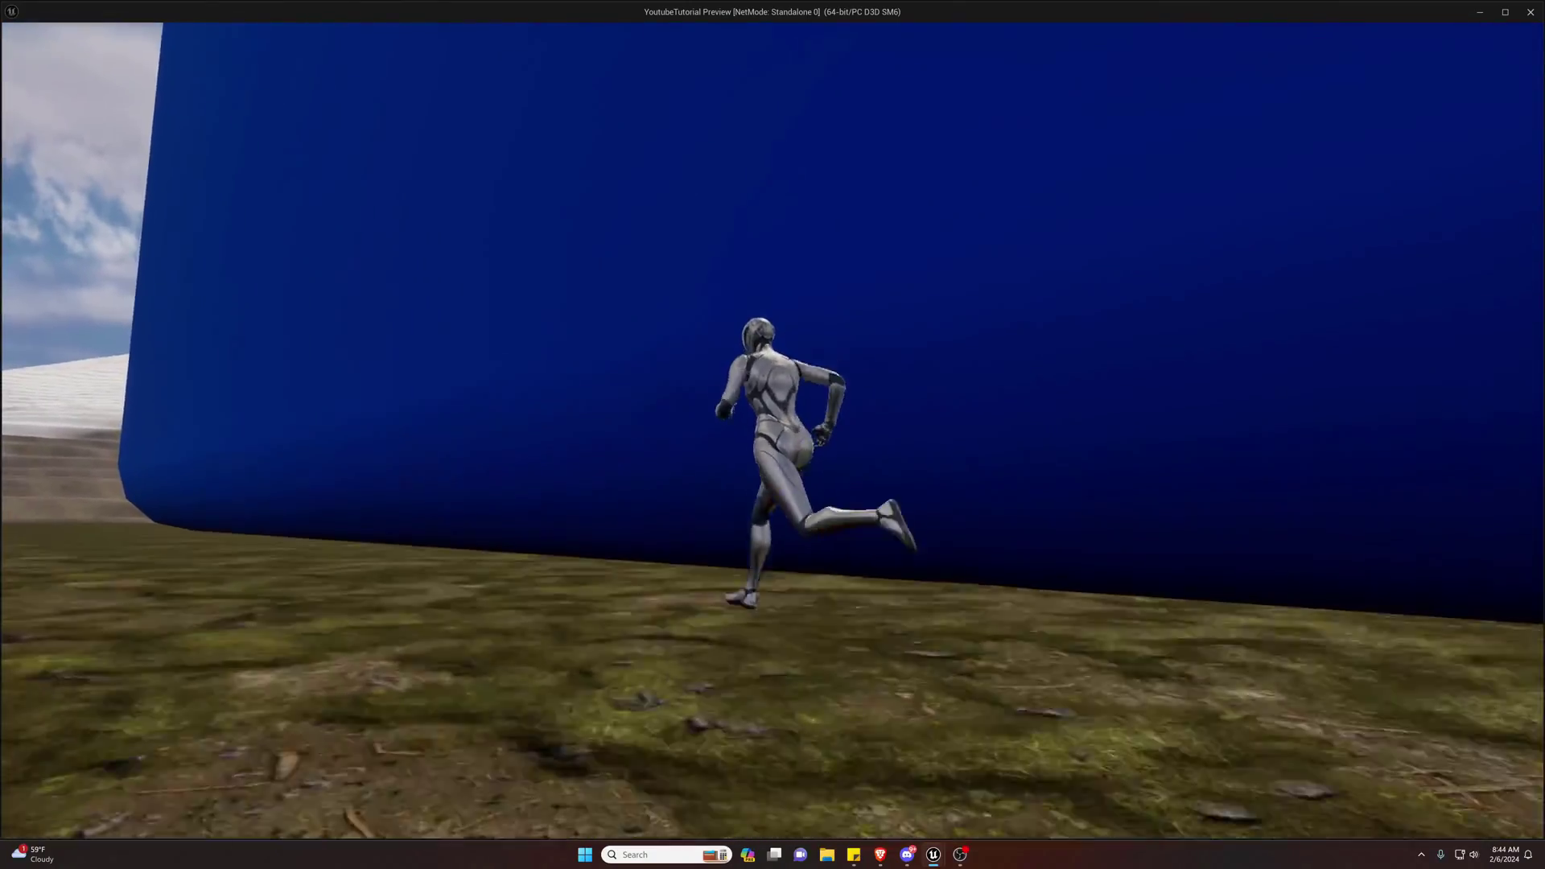
key(w)
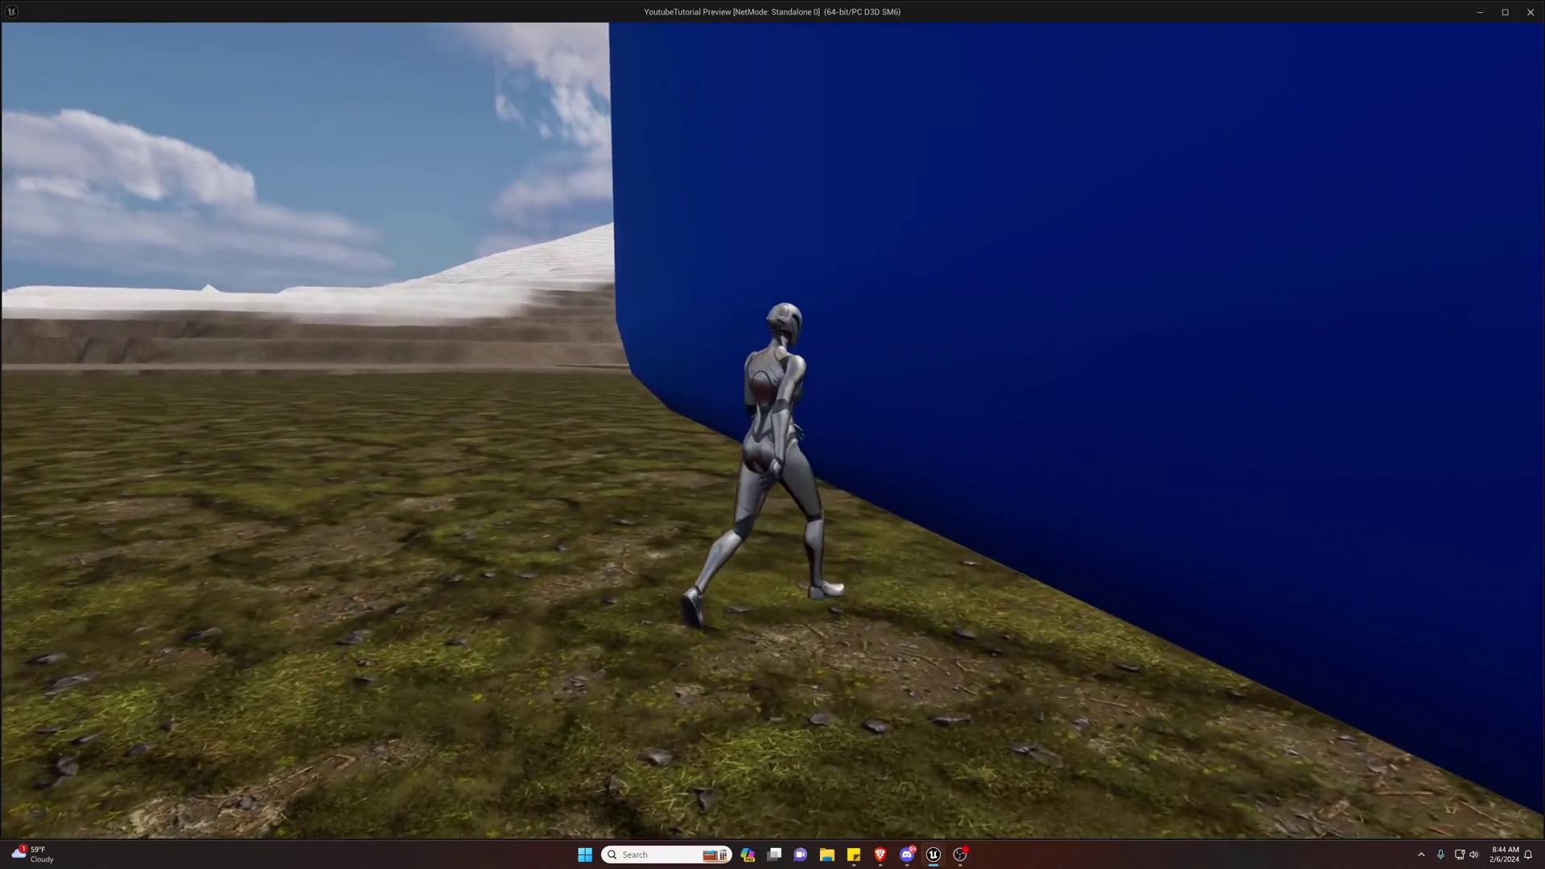
key(w)
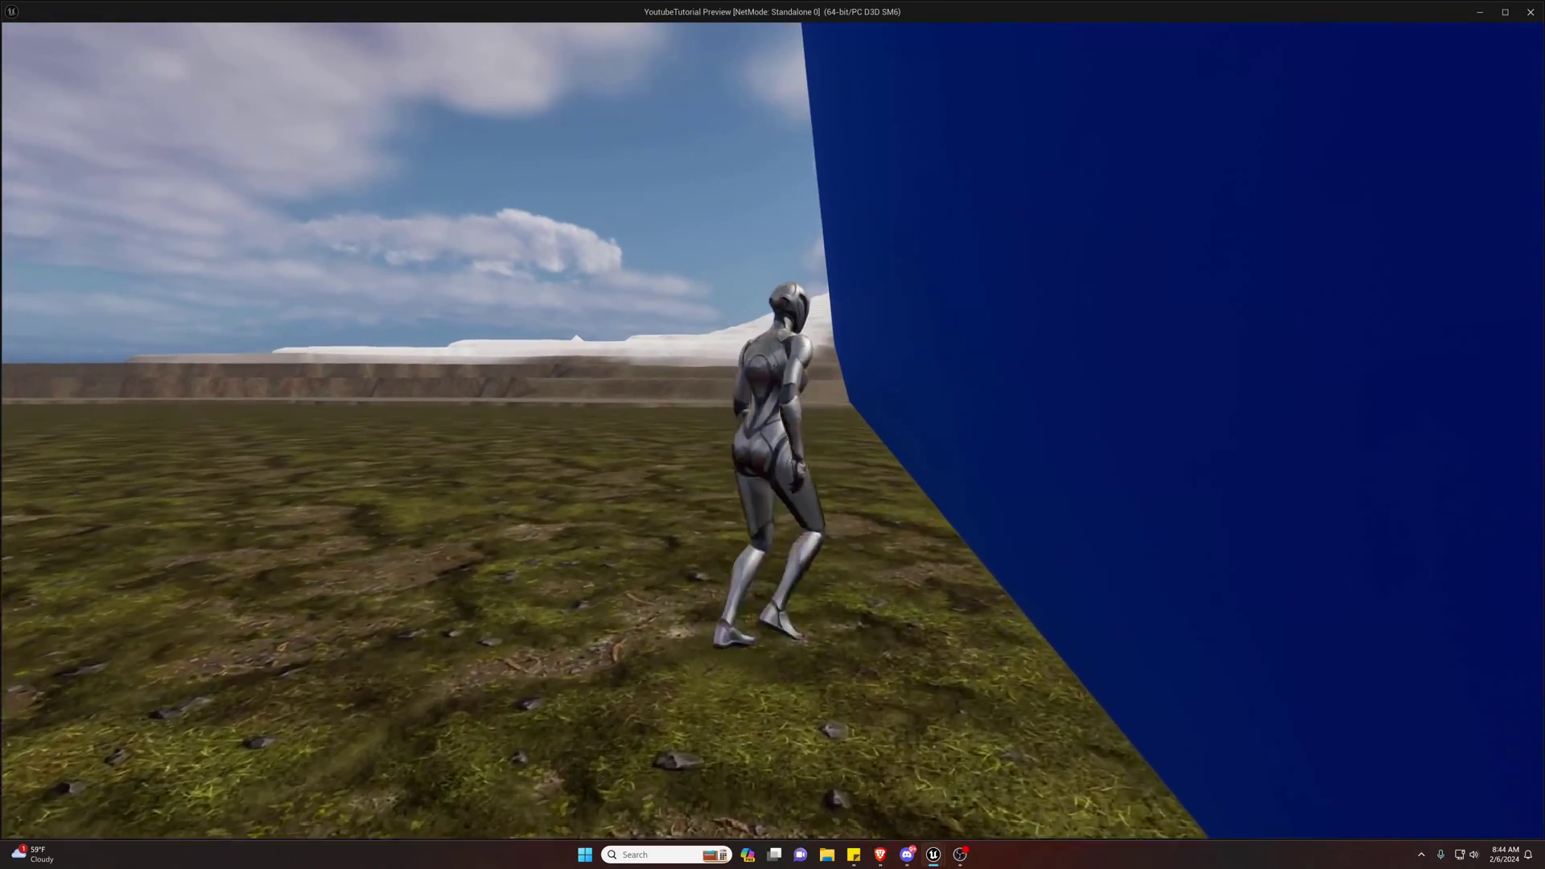
key(w)
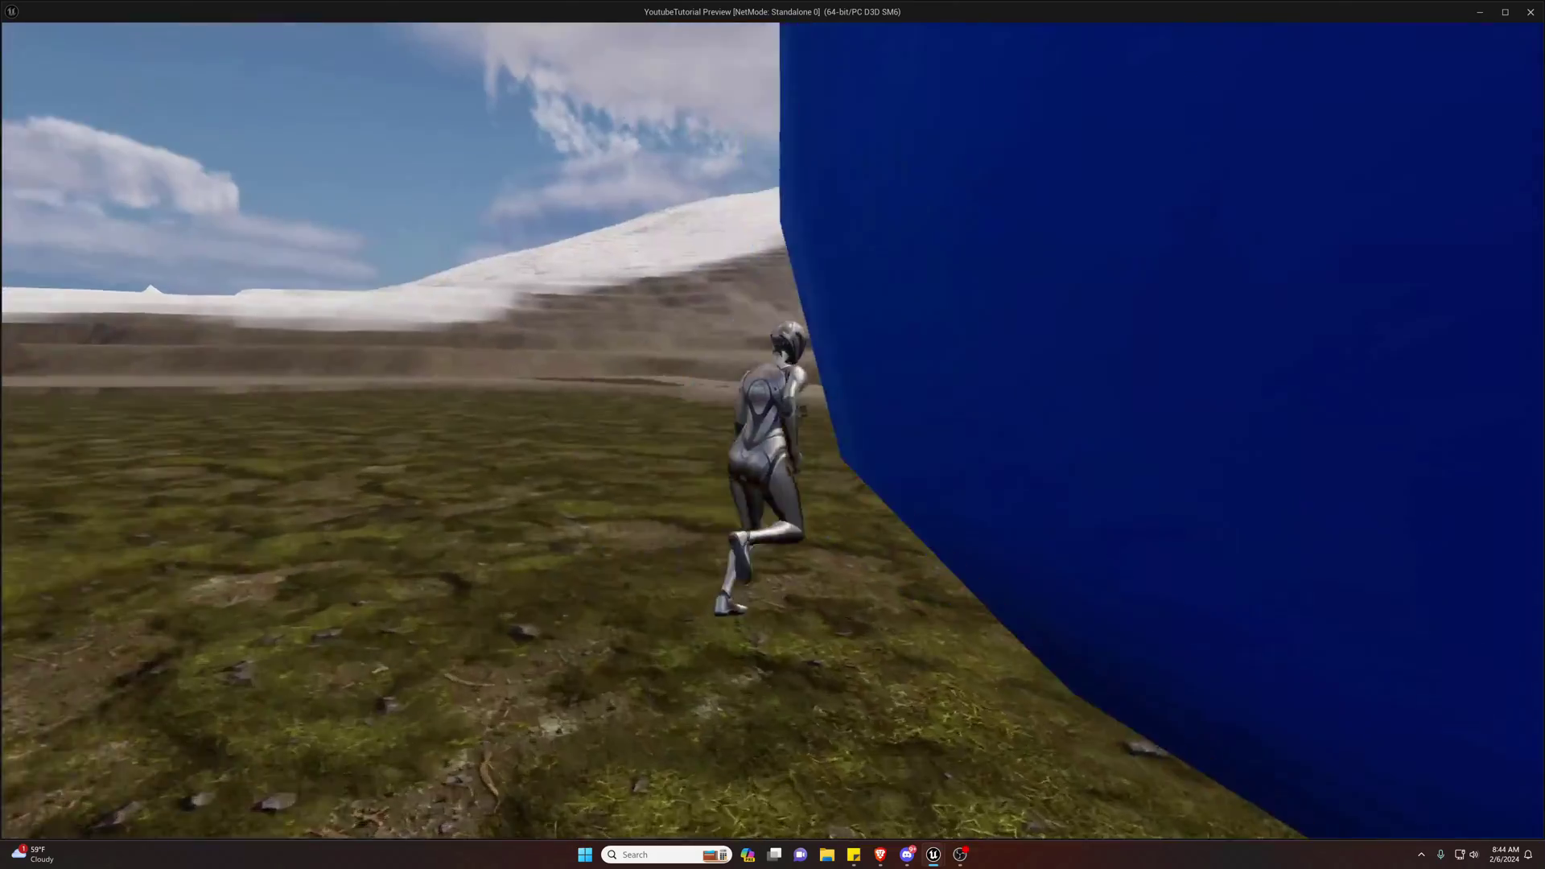
key(w)
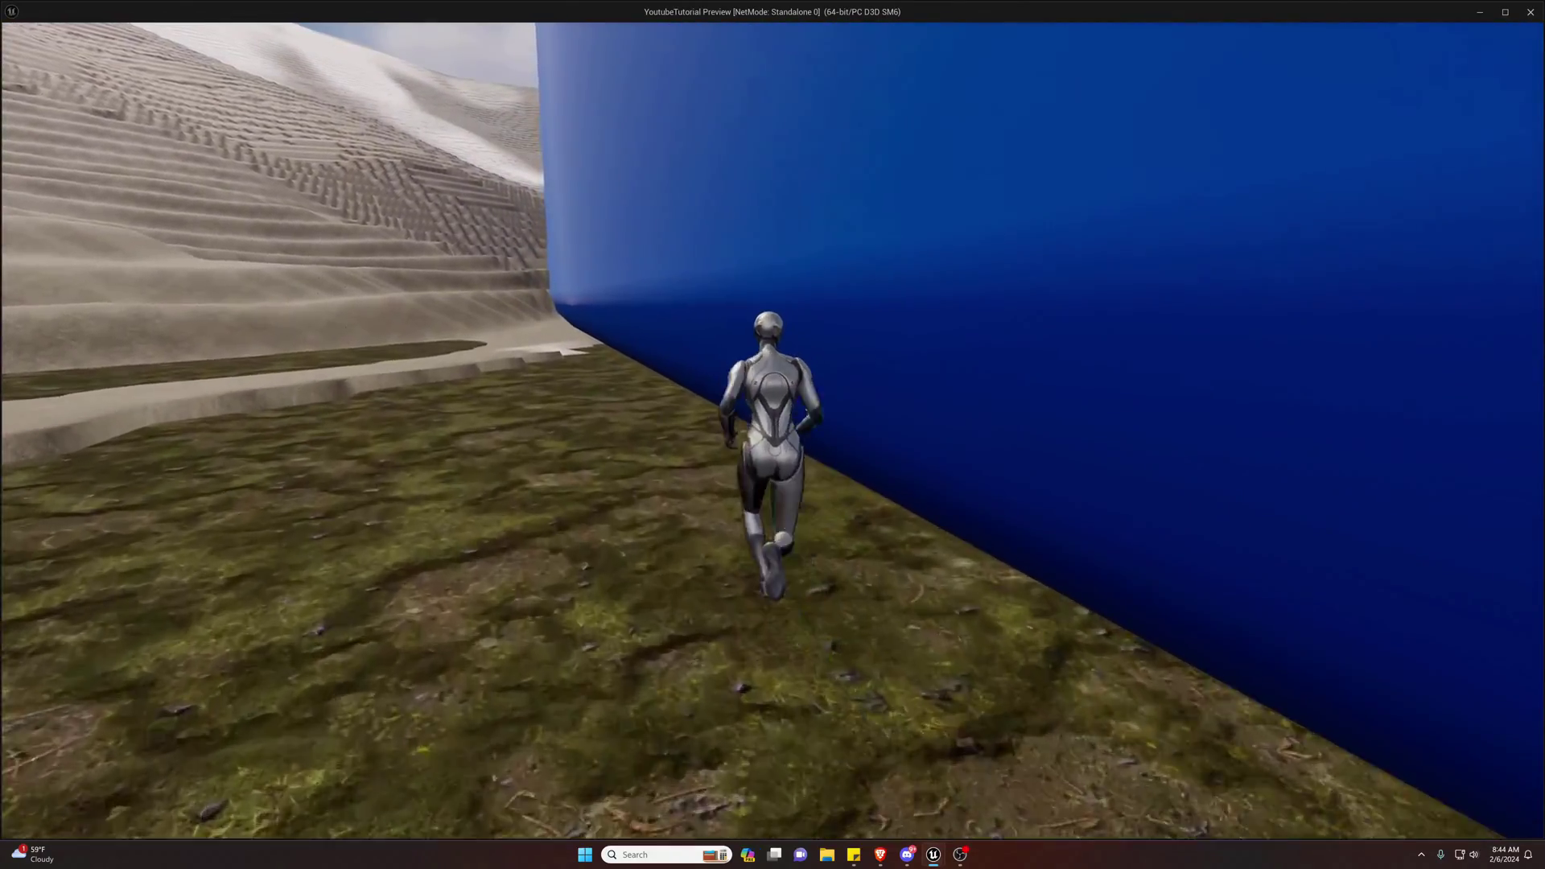
key(a)
key(s)
key(w)
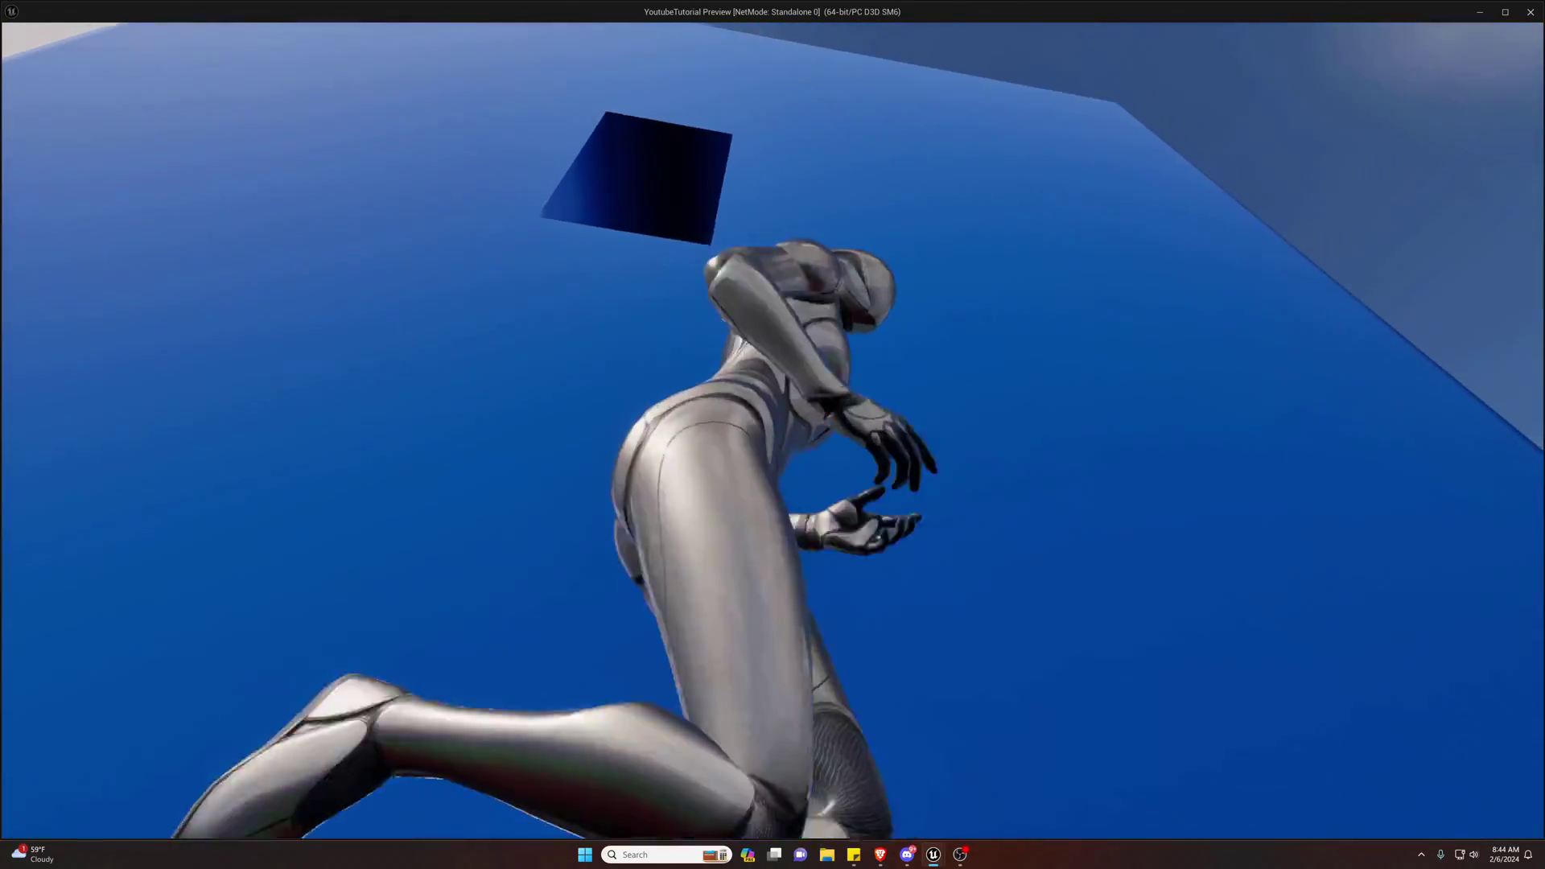
key(Escape)
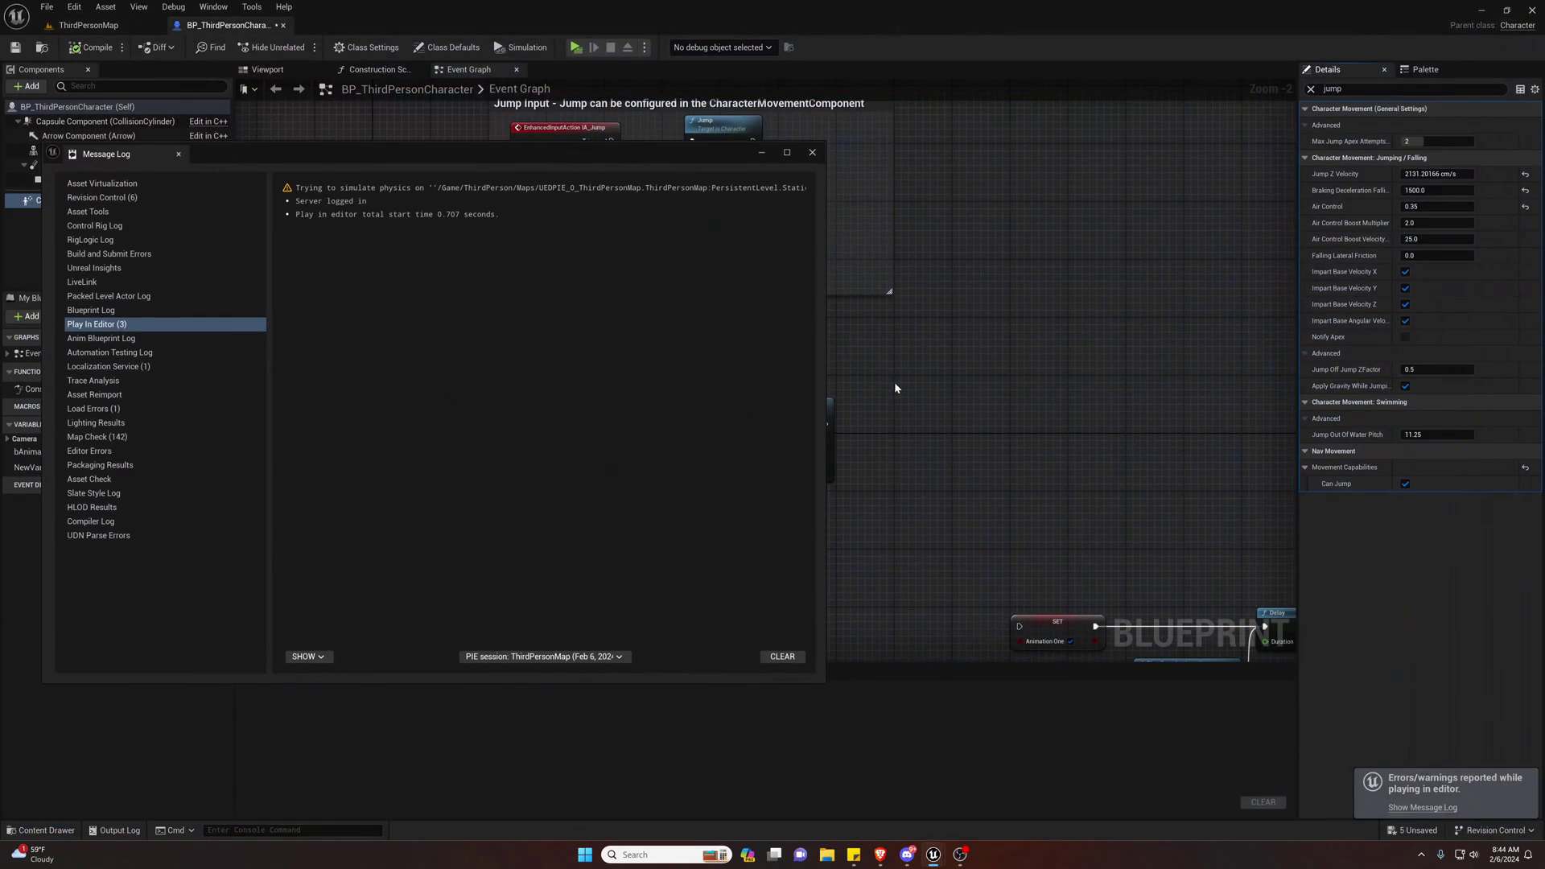
click(812, 152)
Return to the ThirdPersonMap level and examine the round and square openings of SM_ChamferCube from several sides.
click(89, 25)
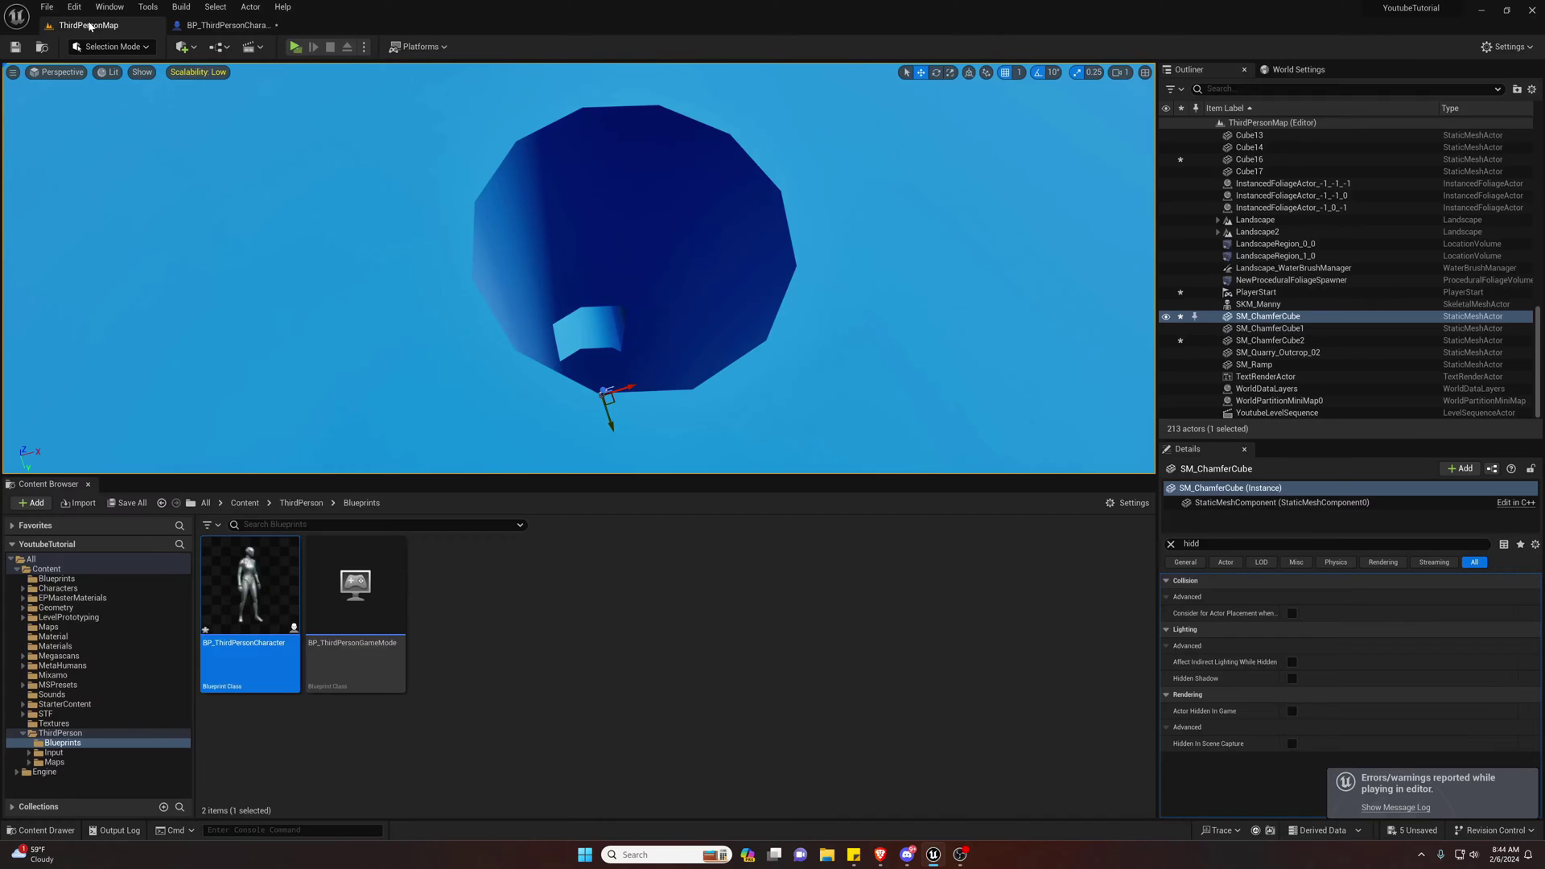
right_drag(784, 339, 431, 396)
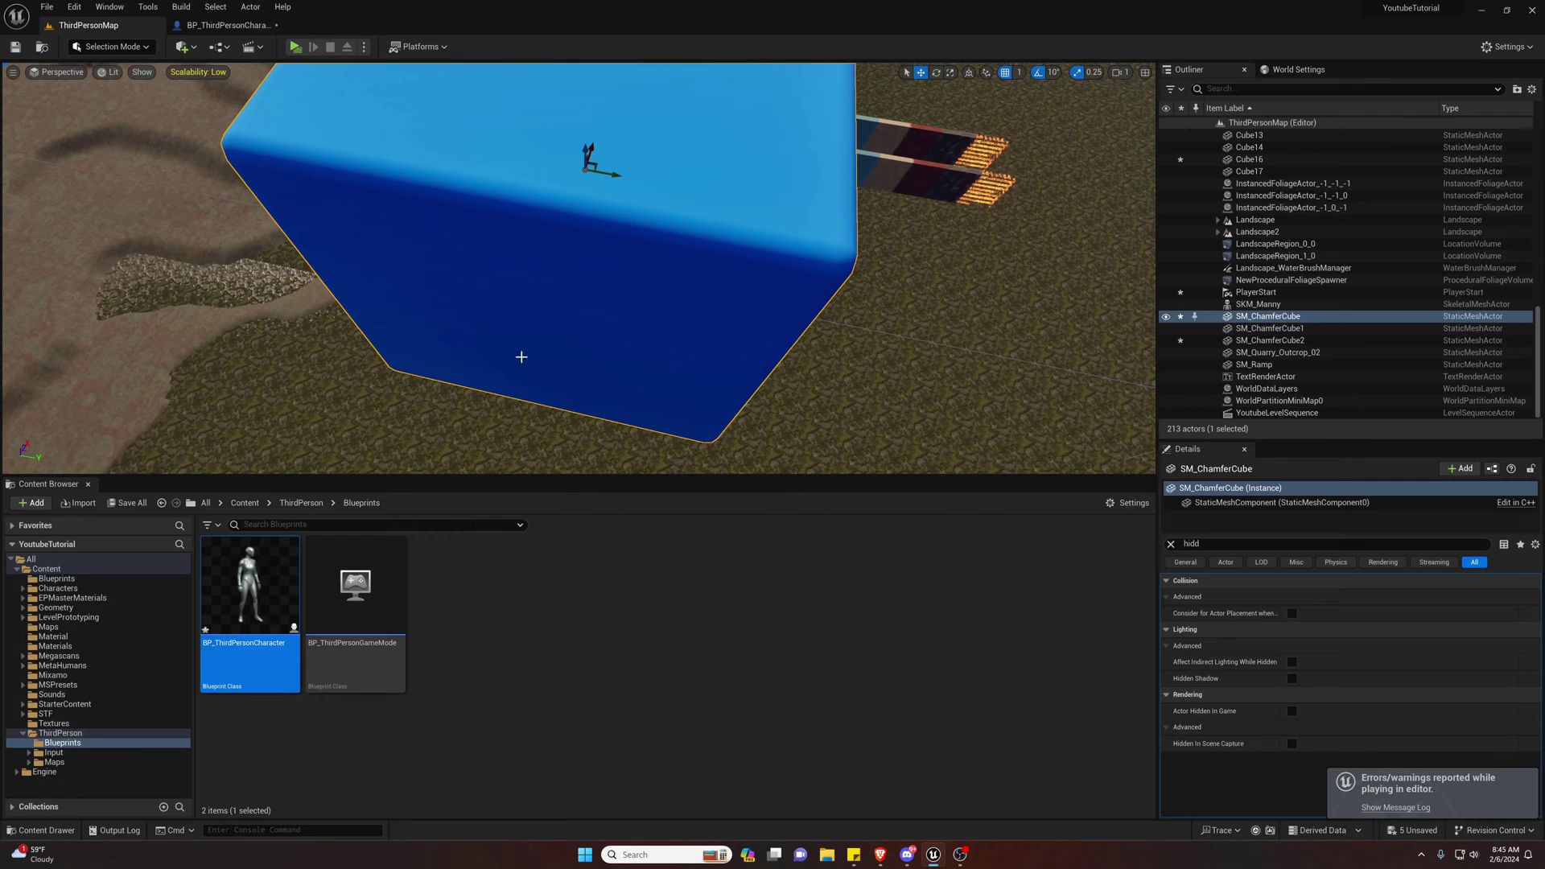
right_drag(844, 398, 824, 439)
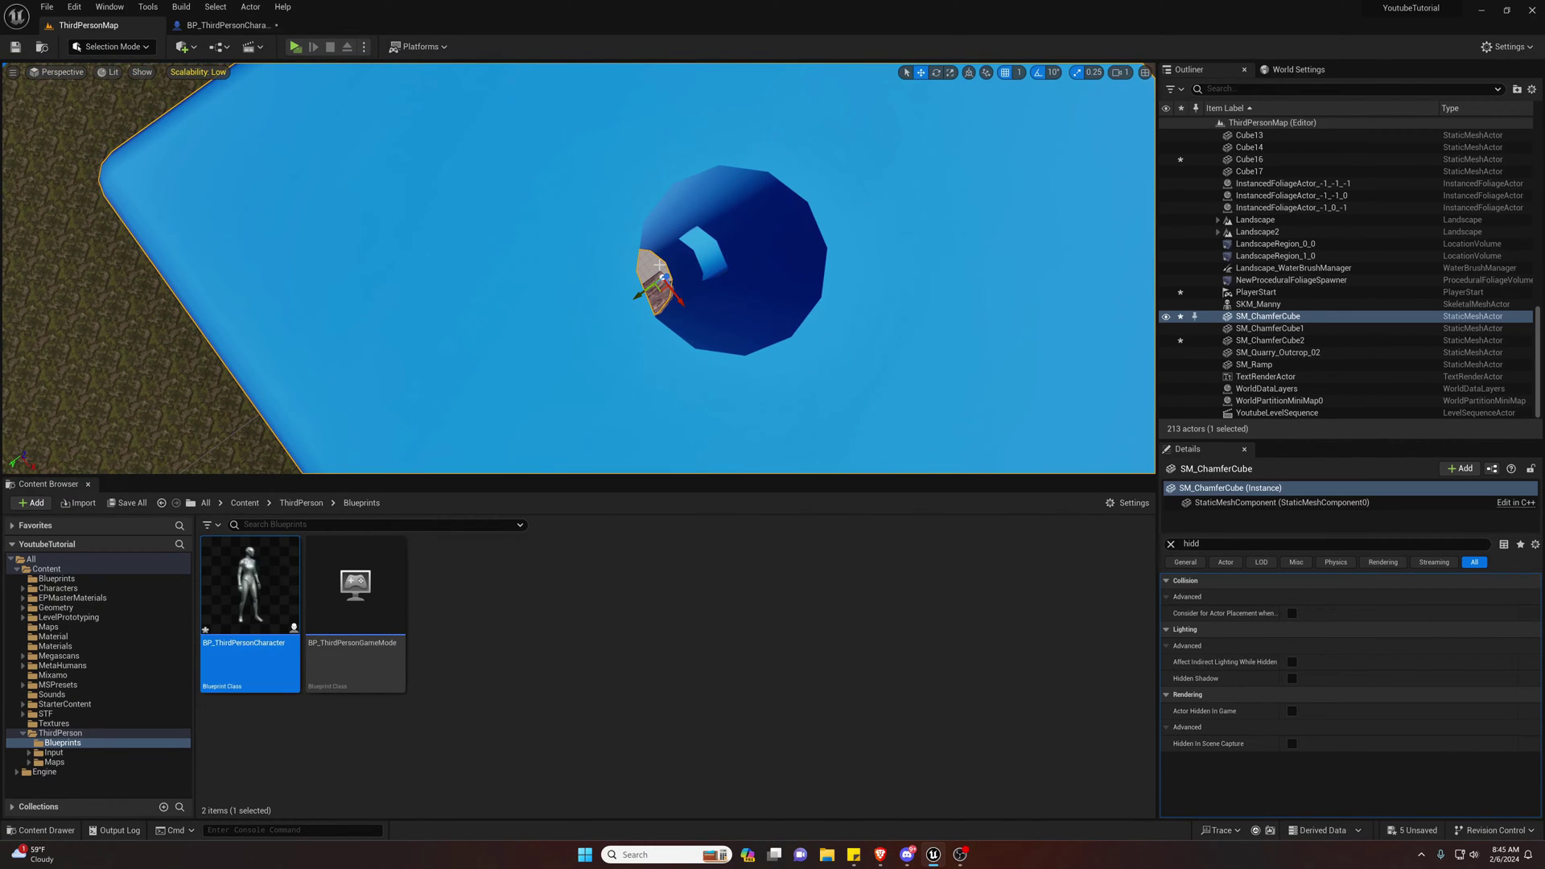
right_drag(824, 439, 649, 270)
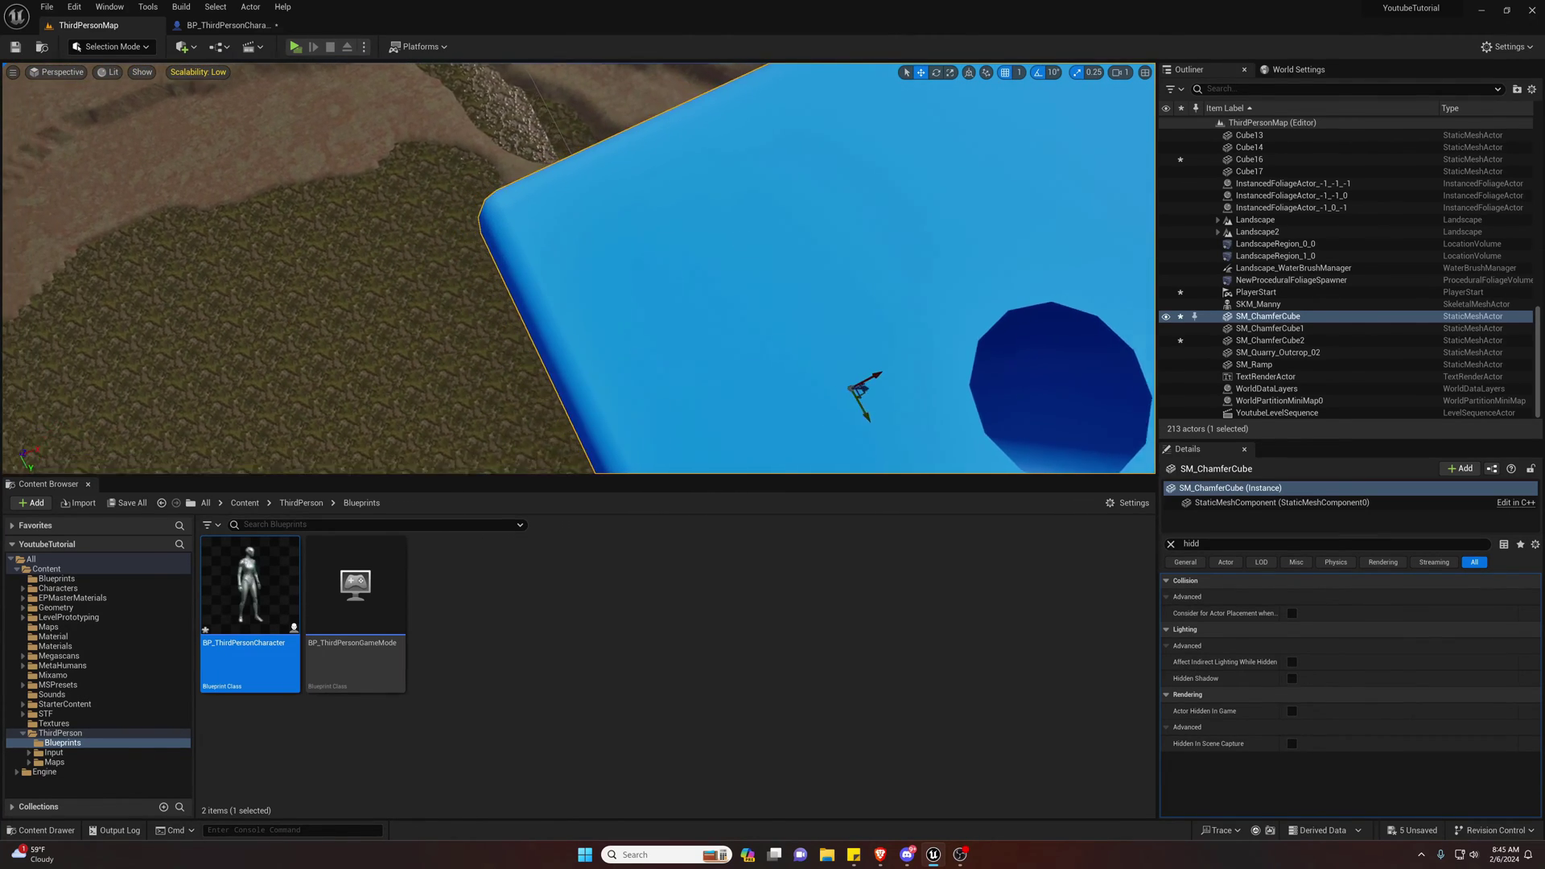
right_drag(649, 270, 650, 271)
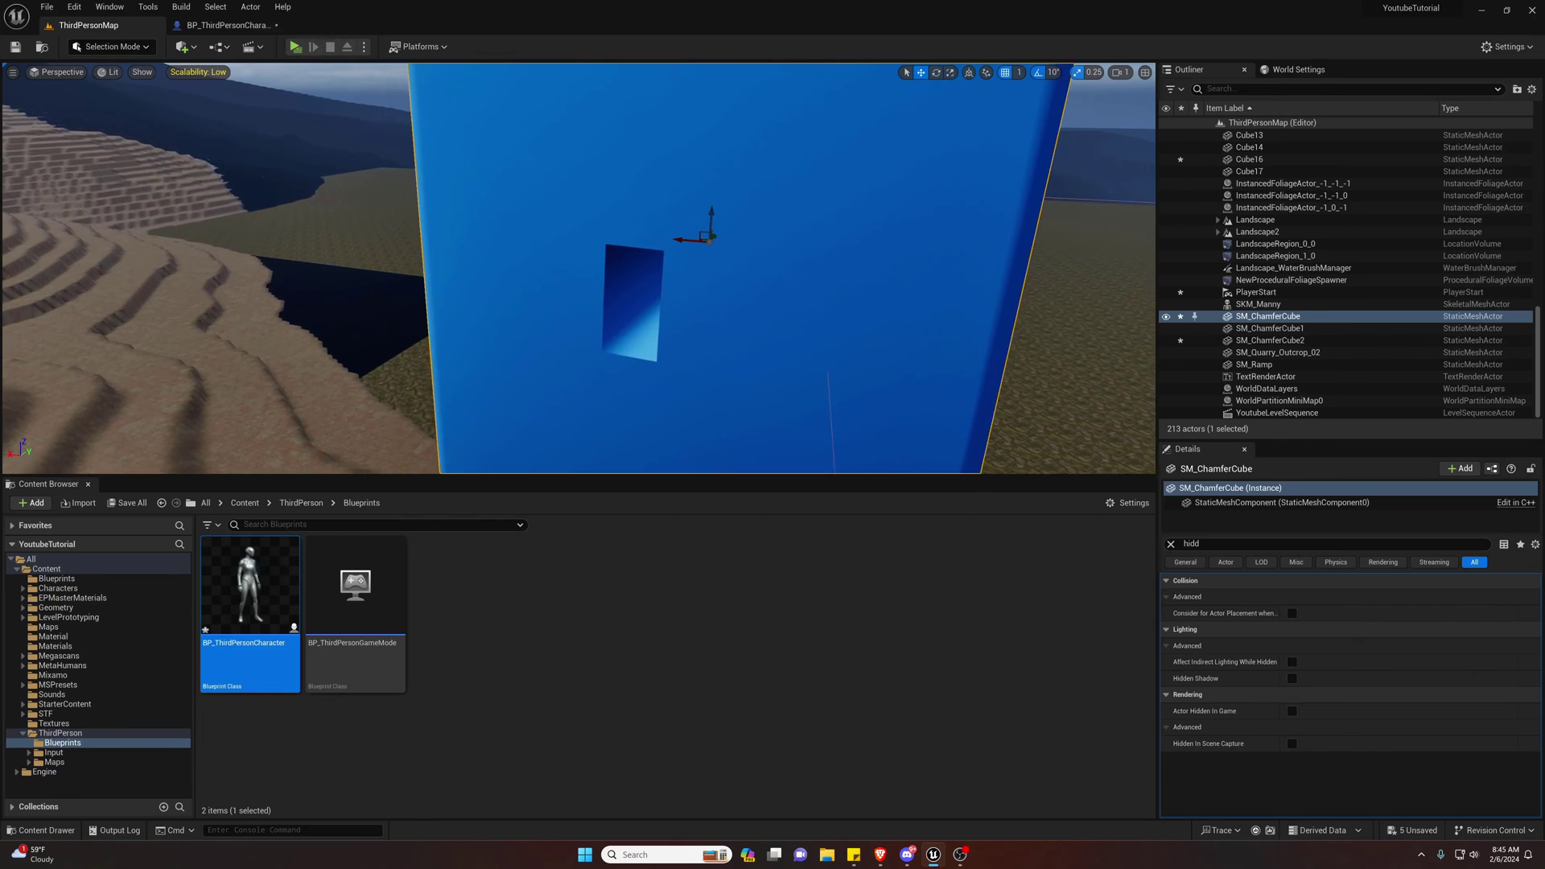